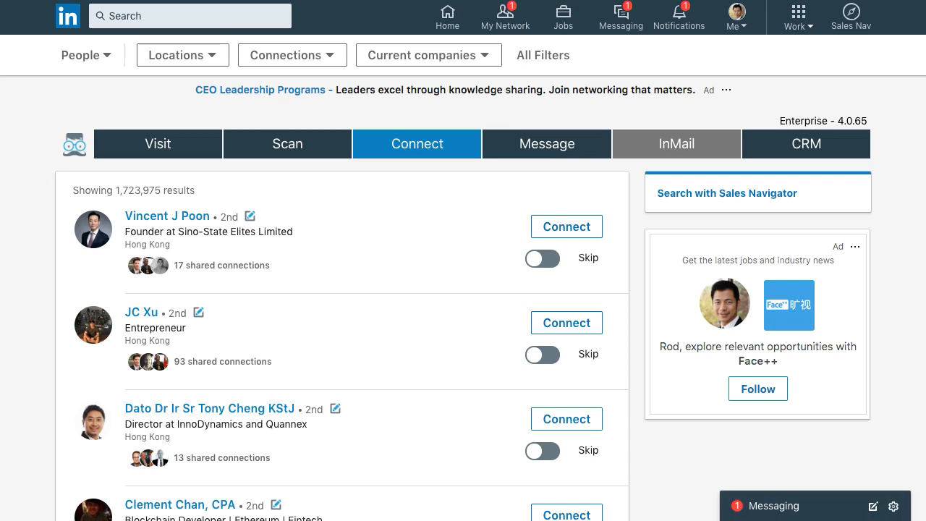
- Start a people search without entering any keywords
click(151, 16)
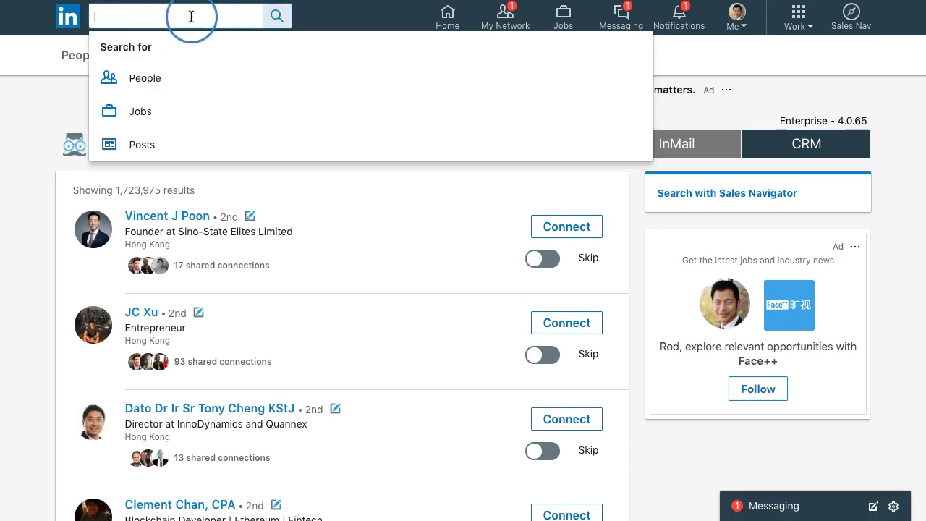
click(188, 78)
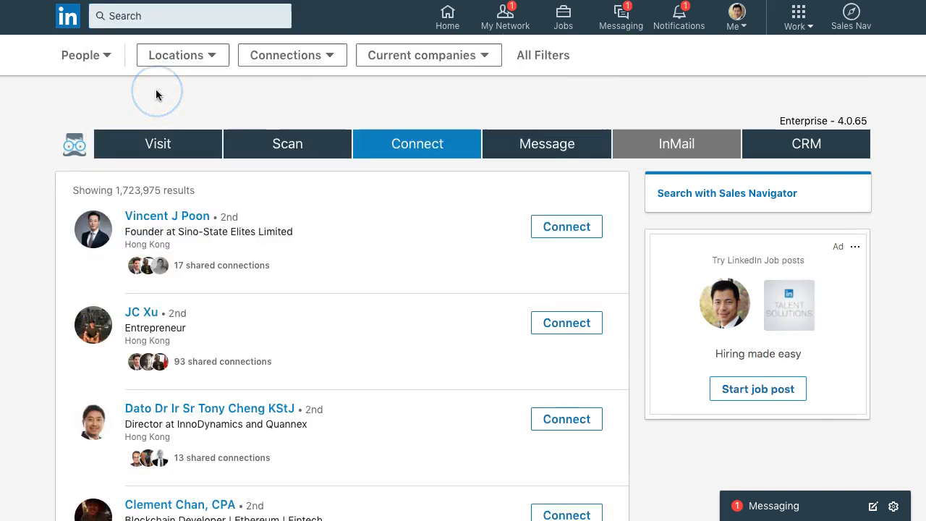
click(101, 57)
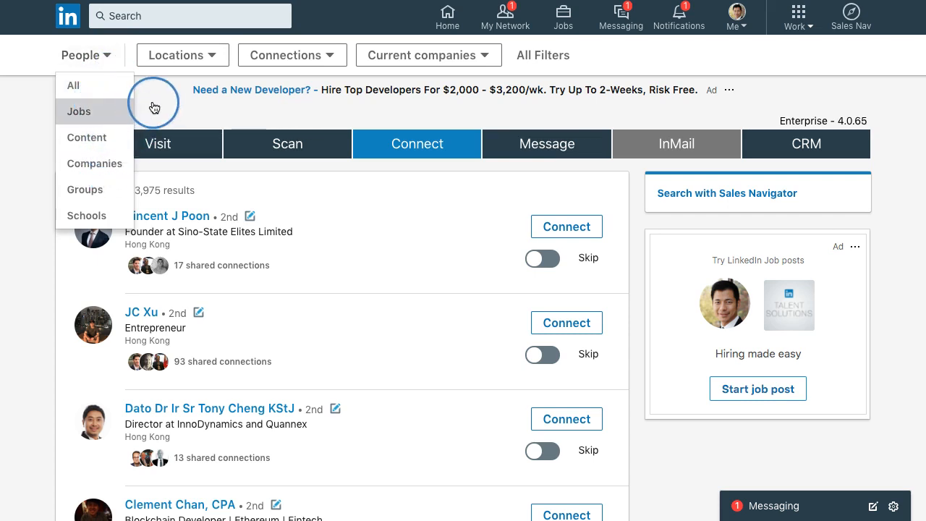
click(6, 100)
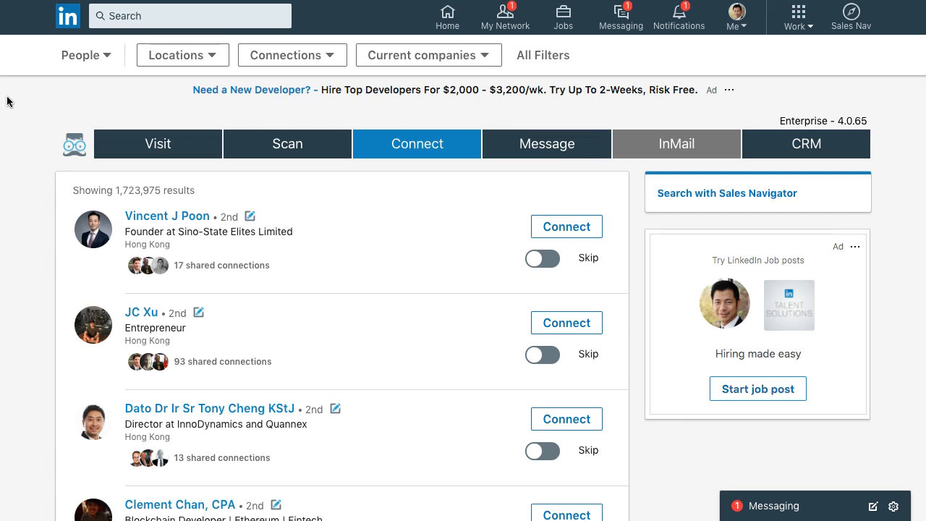
- Open the full set of people filters and limit connections to 2nd degree only
click(548, 66)
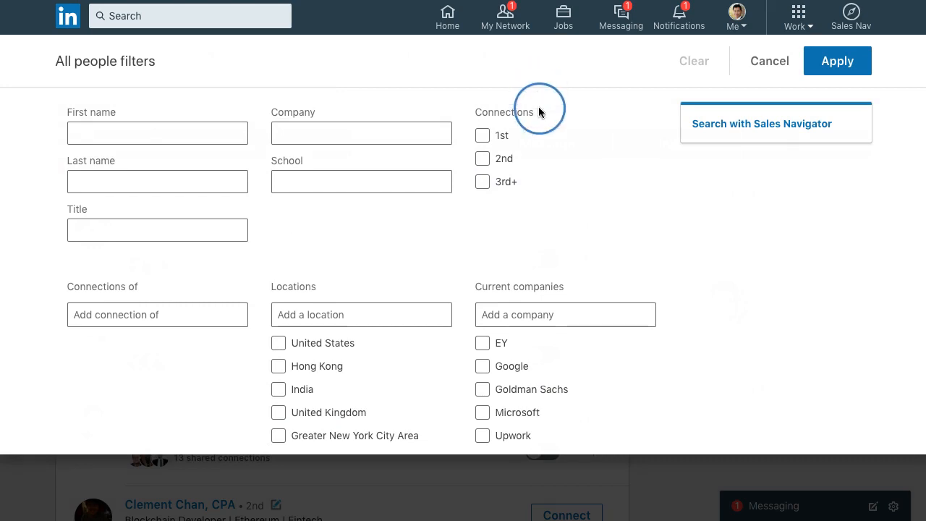
click(487, 161)
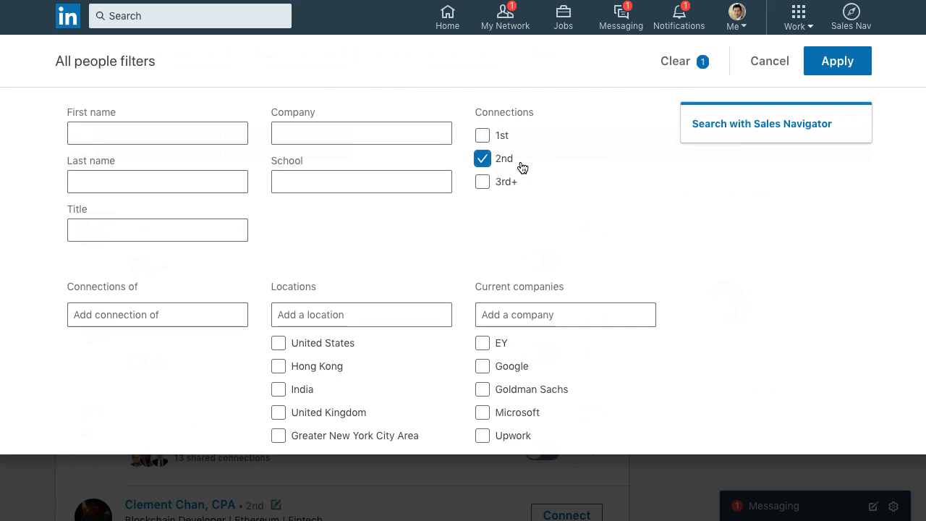
click(511, 187)
click(512, 183)
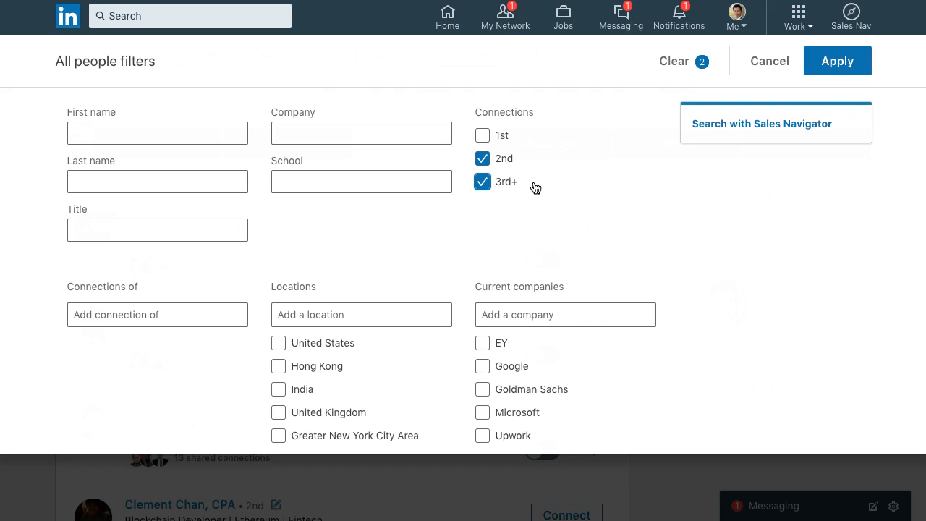
click(489, 185)
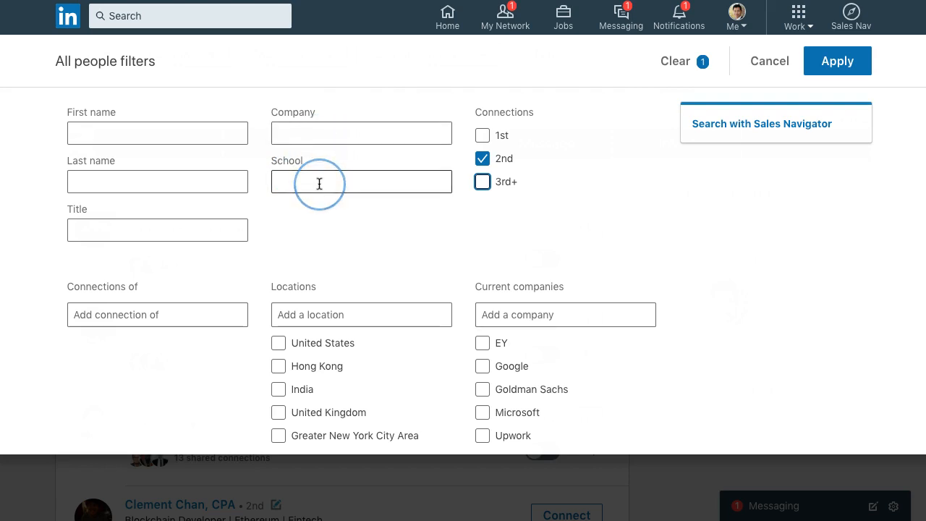
- Set the title filter to "ceo"
click(231, 227)
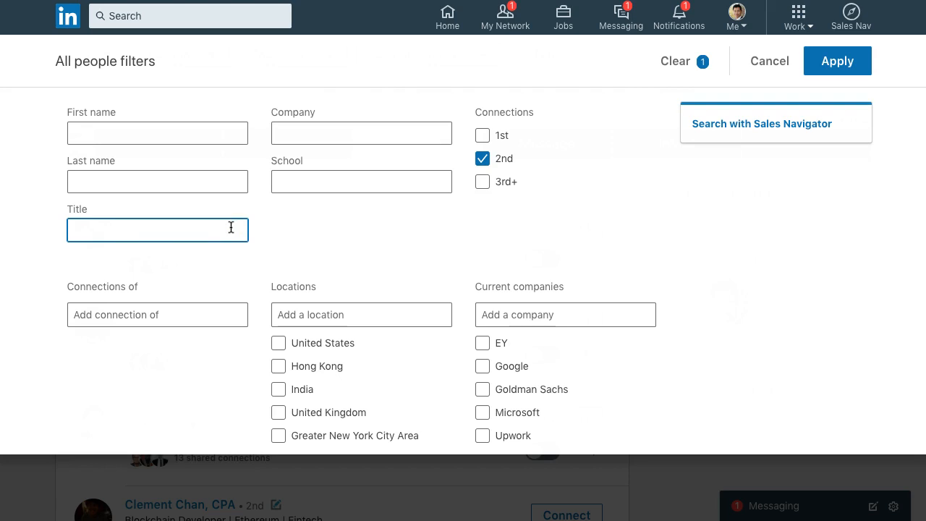
text(ceo)
key(Tab)
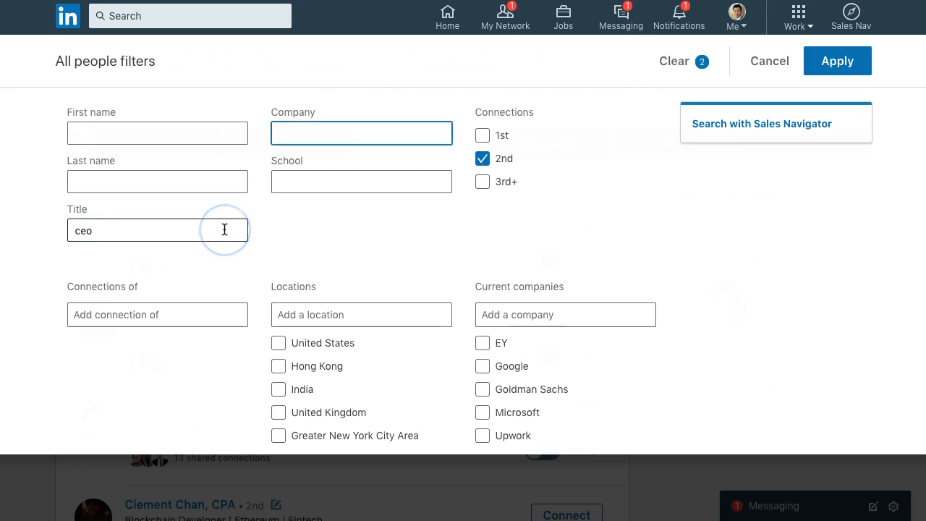
click(306, 226)
- Select Hong Kong as the location in the people filters
scroll(306, 227, down, 2)
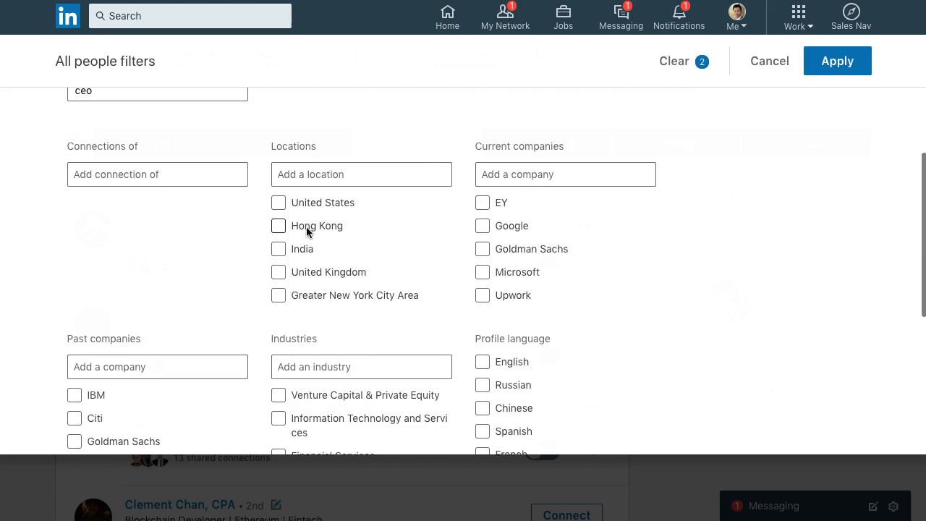
click(174, 174)
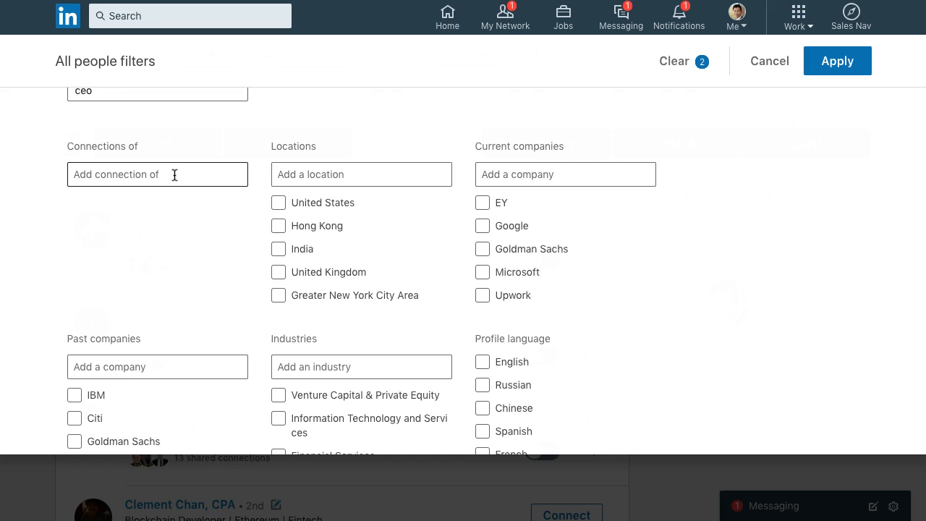
click(175, 175)
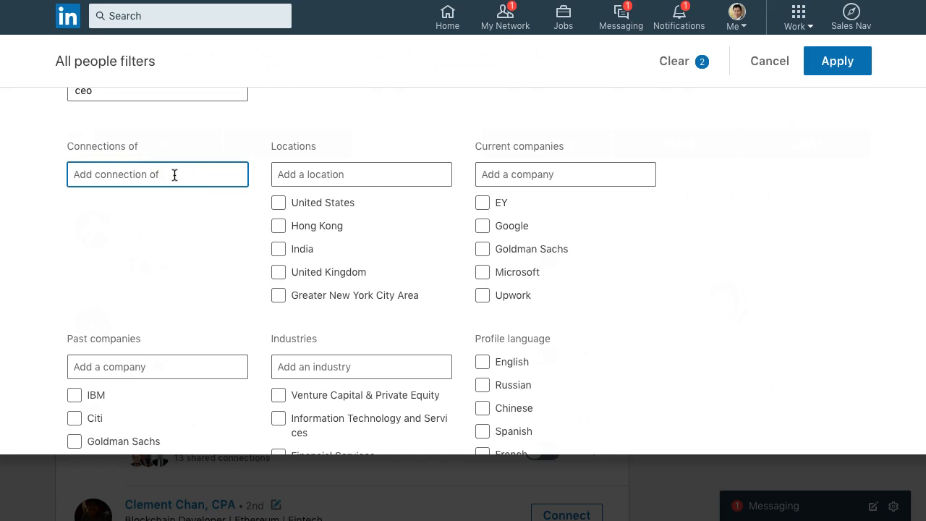
click(315, 173)
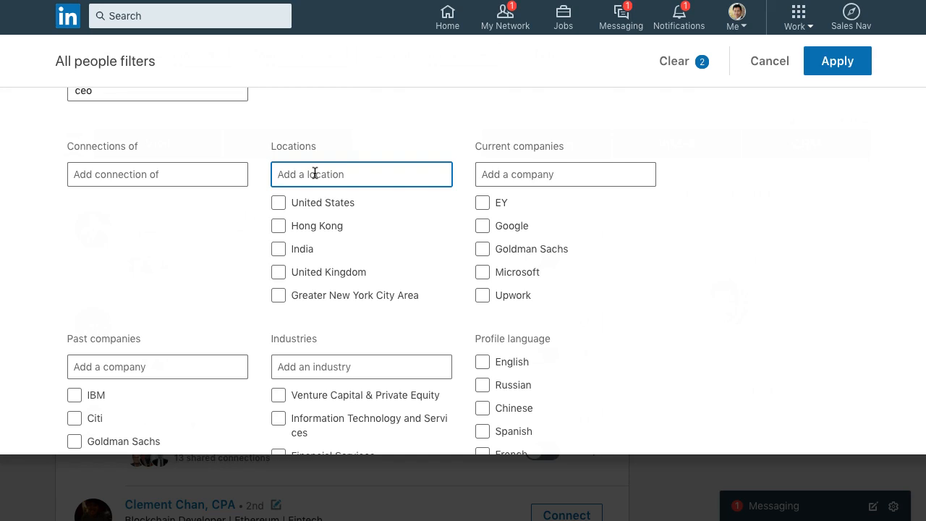
click(280, 227)
- Select Financial Services as the industry in the people filters
click(496, 176)
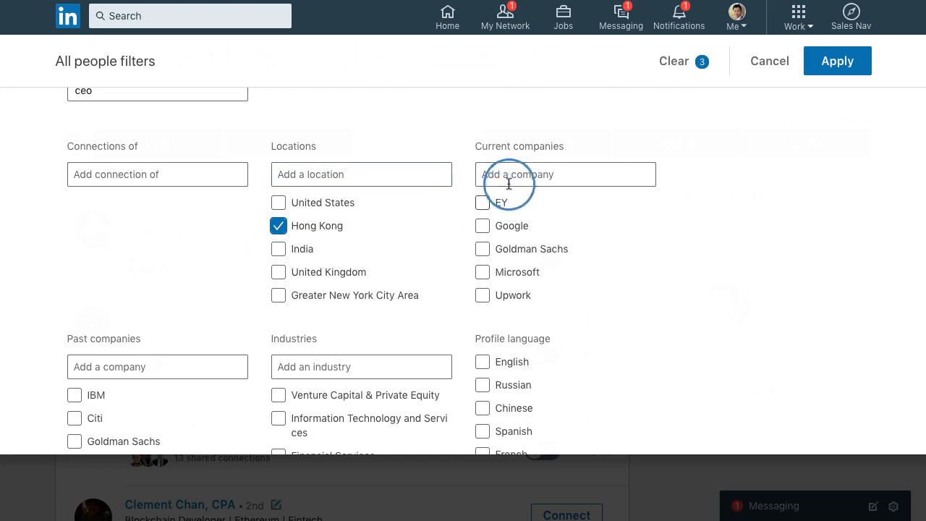
click(544, 180)
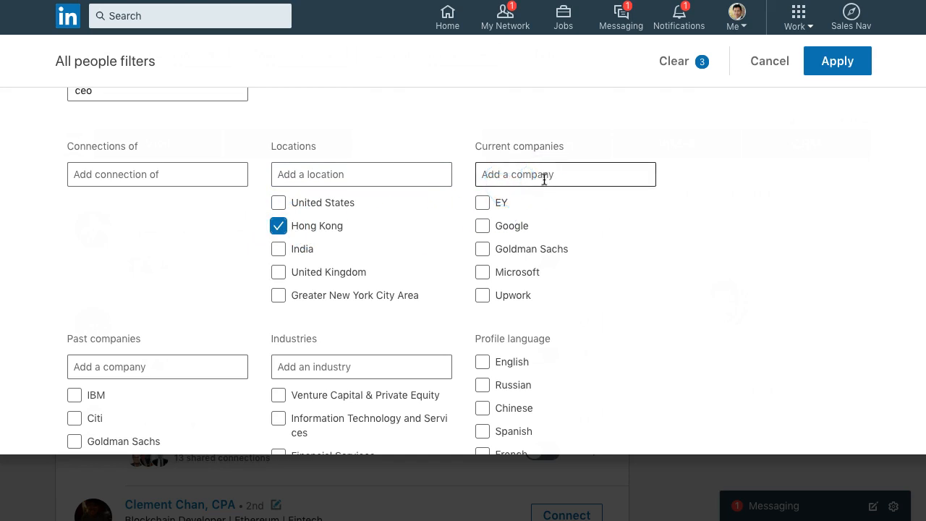
scroll(544, 180, down, 3)
click(147, 208)
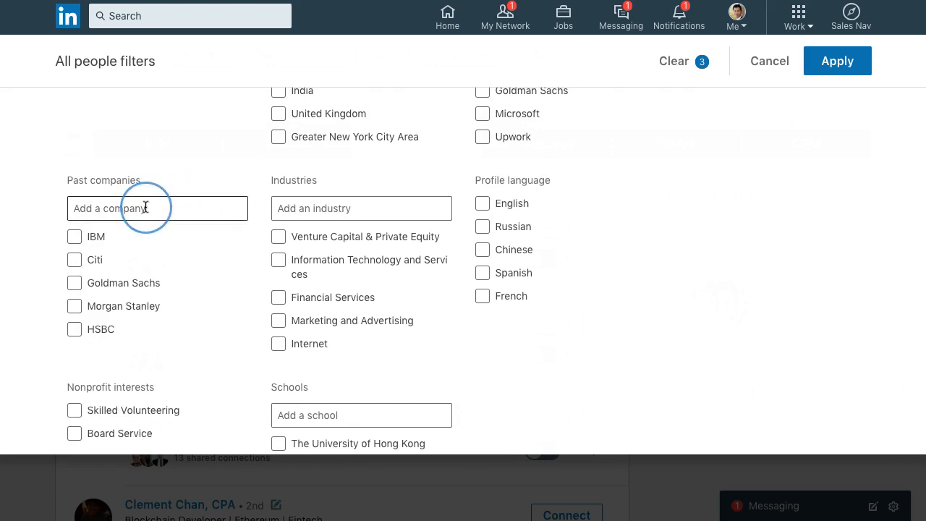
click(155, 209)
click(338, 207)
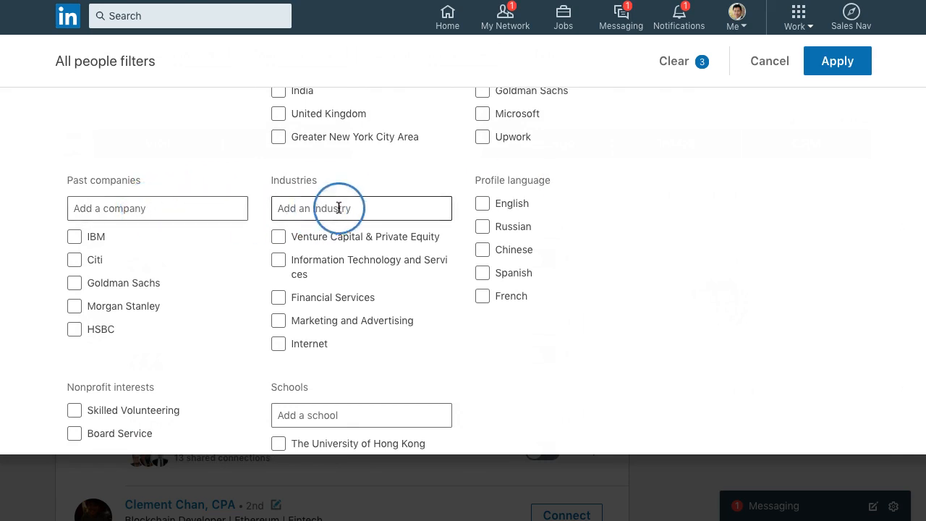
click(307, 204)
click(307, 193)
click(307, 208)
click(289, 203)
click(278, 297)
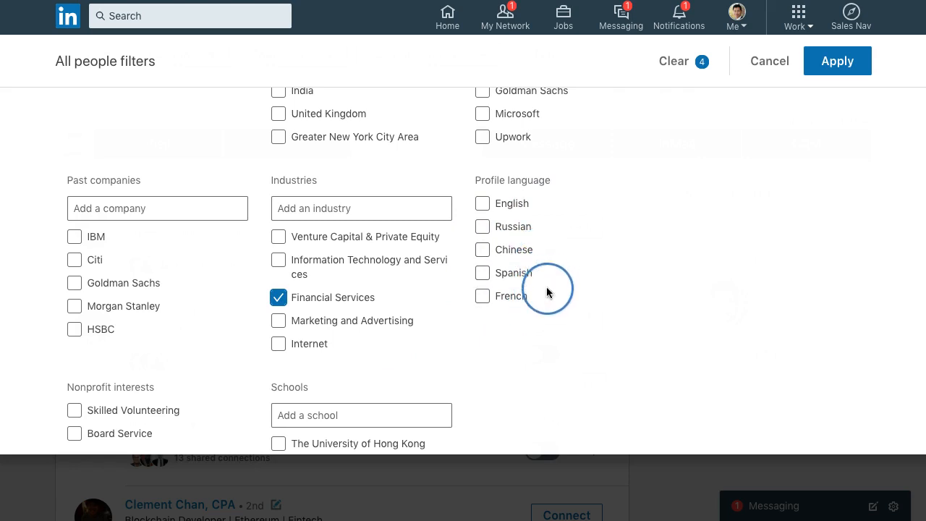
- Review the remaining people filters and apply the chosen ones to the search
scroll(542, 267, down, 2)
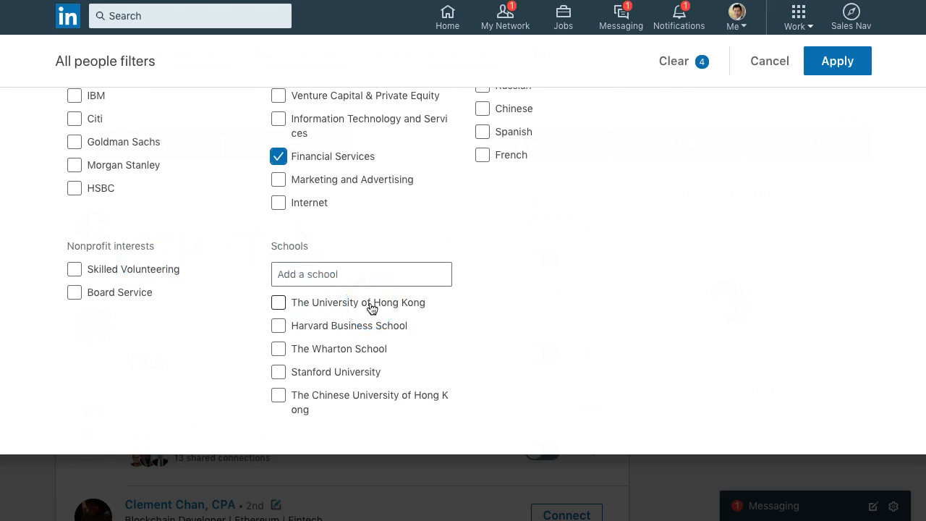
click(507, 351)
scroll(507, 352, up, 6)
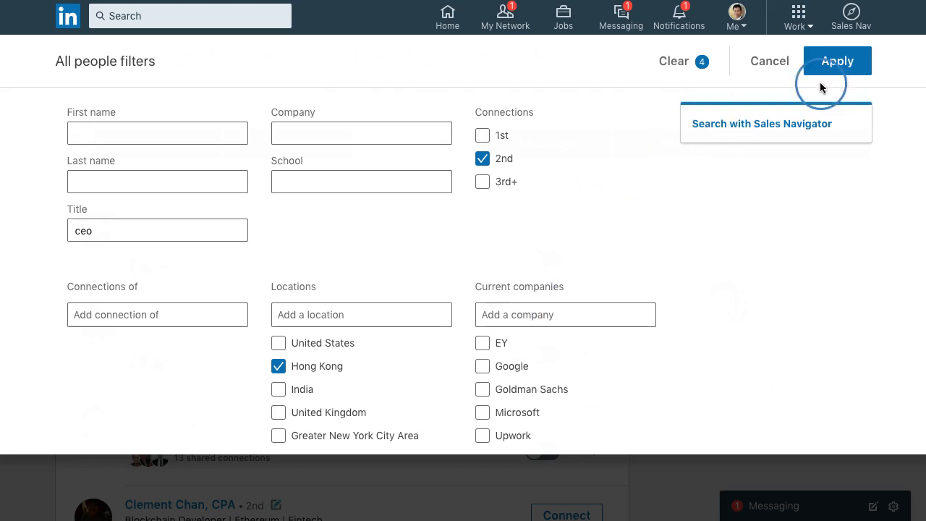
click(837, 63)
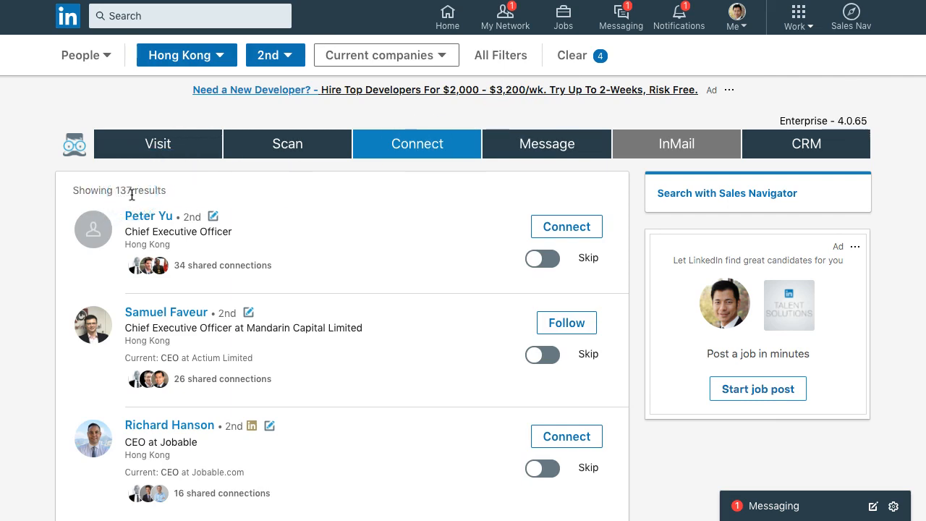
- Add 3rd+ connections to the connections filter and apply it to the results
click(294, 59)
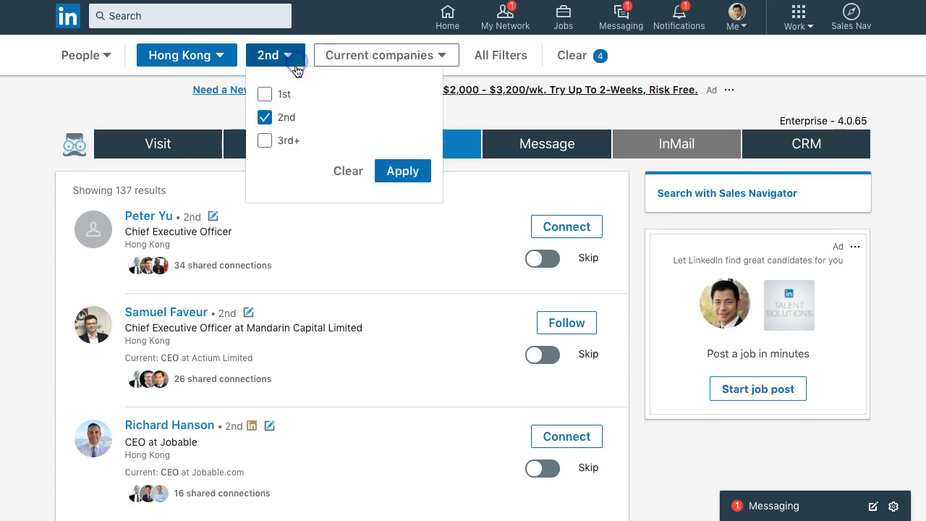
click(265, 140)
click(391, 171)
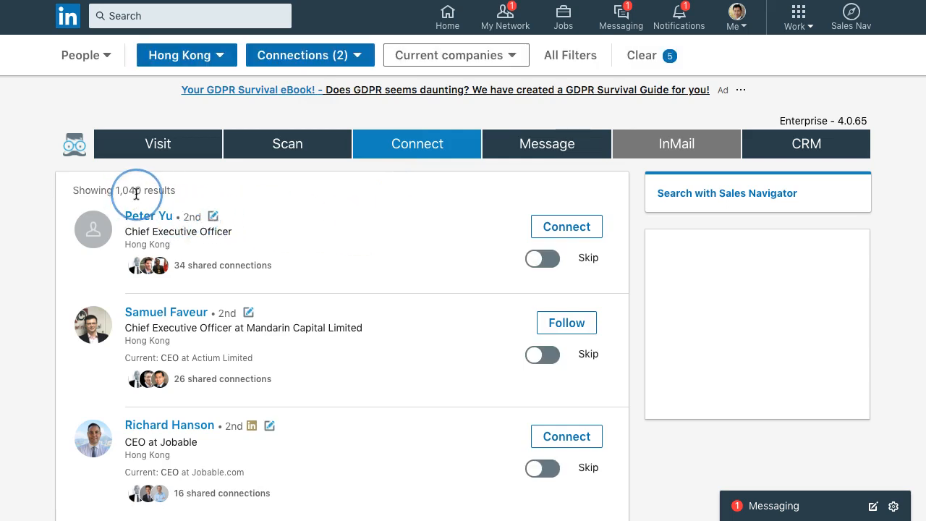
- Add United States to the locations filter and apply it to the results
click(218, 60)
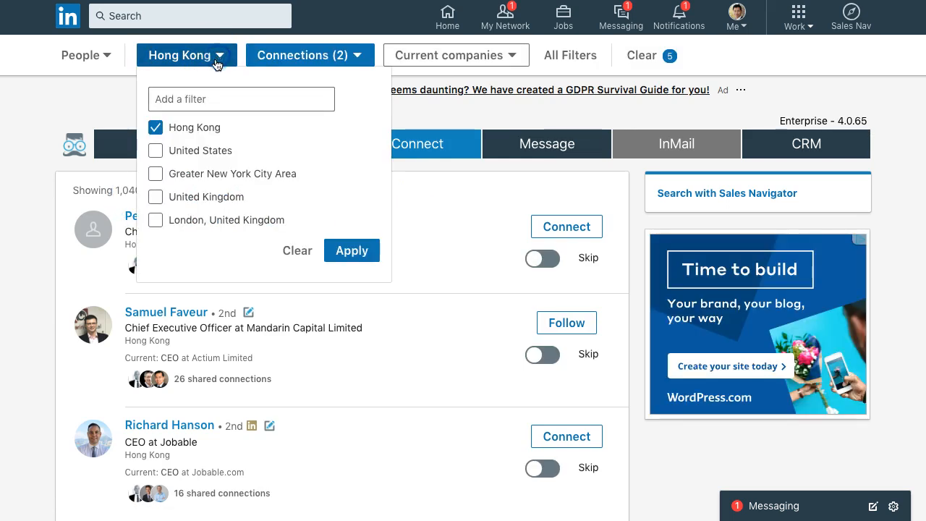
click(156, 150)
click(349, 252)
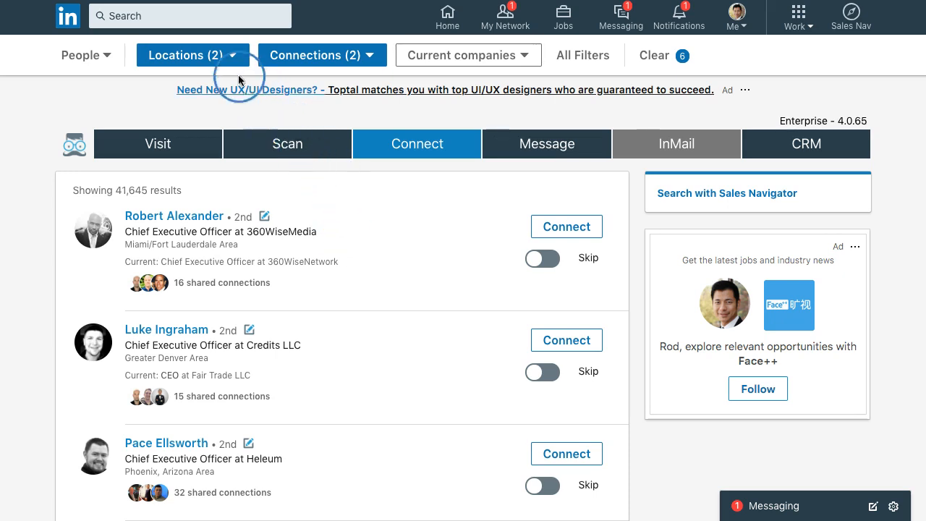
- Remove United States from the locations filter, keeping only Hong Kong, and apply it
click(230, 57)
click(155, 127)
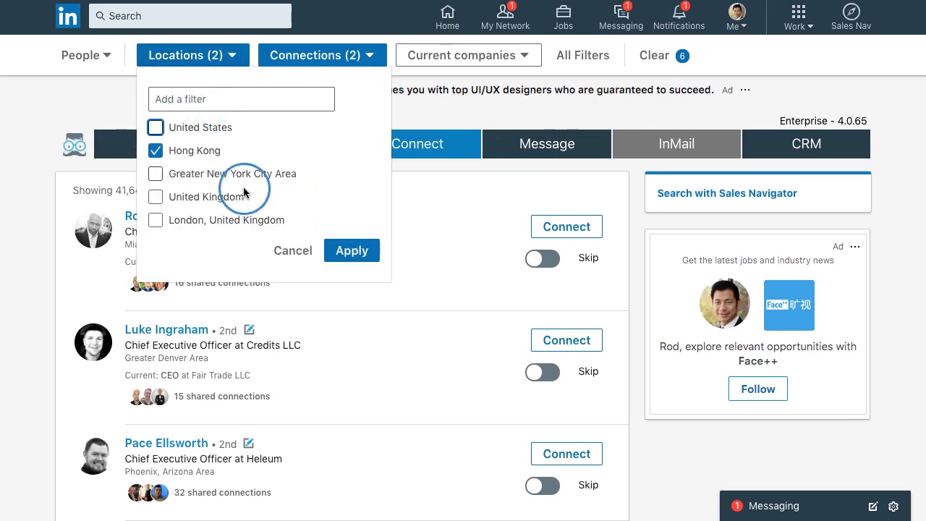
click(334, 250)
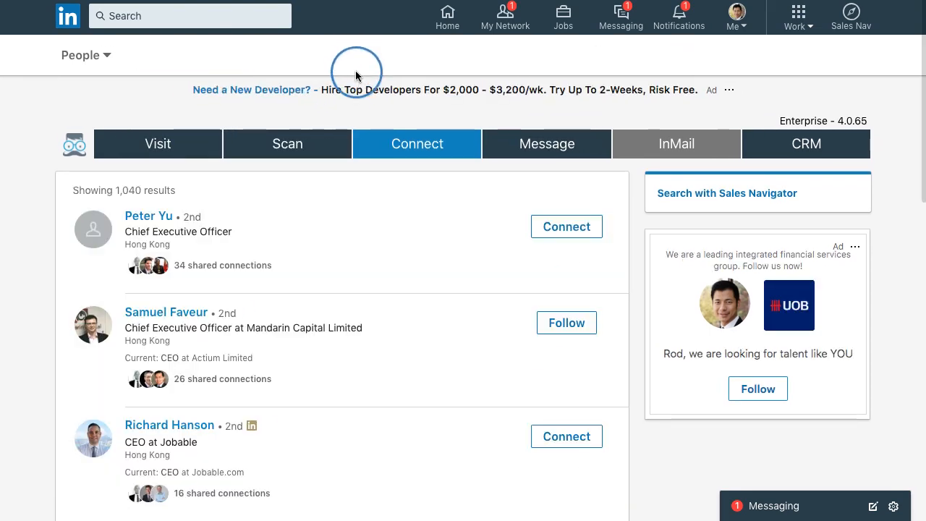
- Remove 3rd+ connections from the connections filter and apply it
click(355, 64)
click(266, 141)
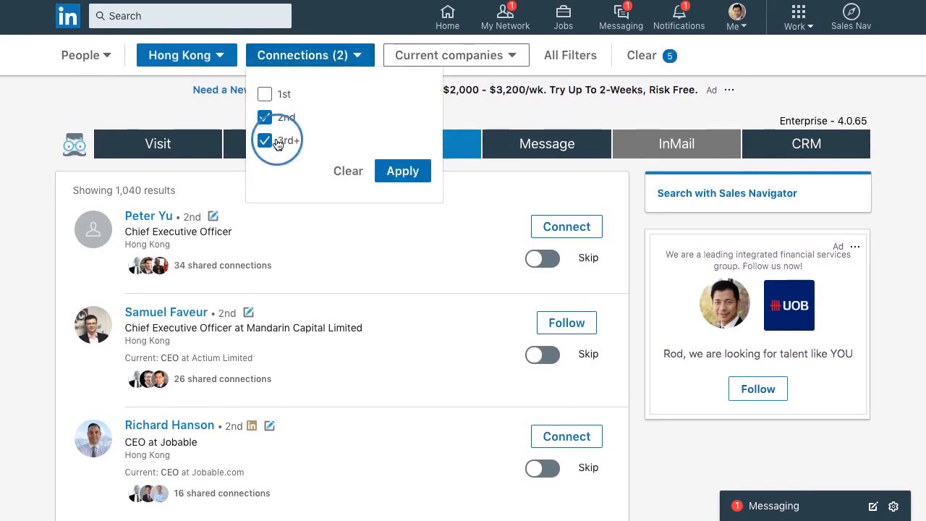
click(388, 171)
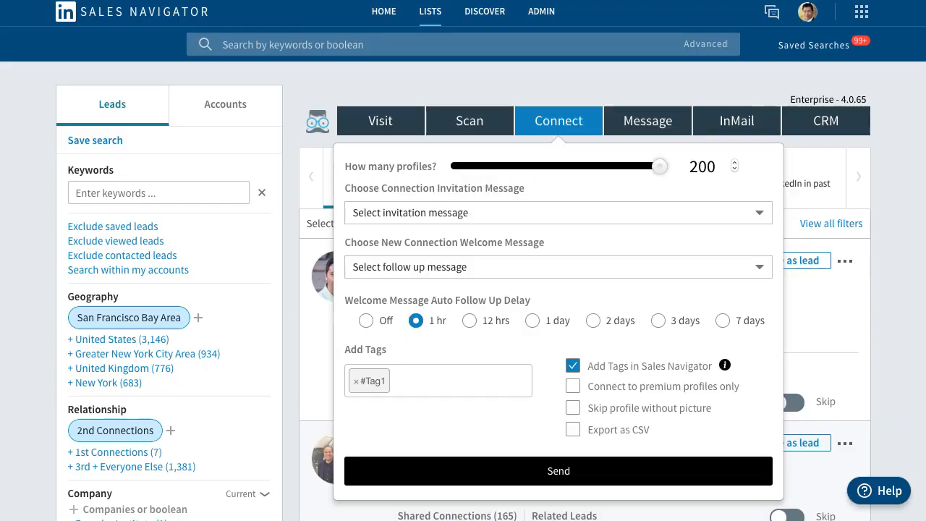
- In LinkedIn Sales Navigator, dismiss the connection invitation settings and start an advanced lead search
click(337, 32)
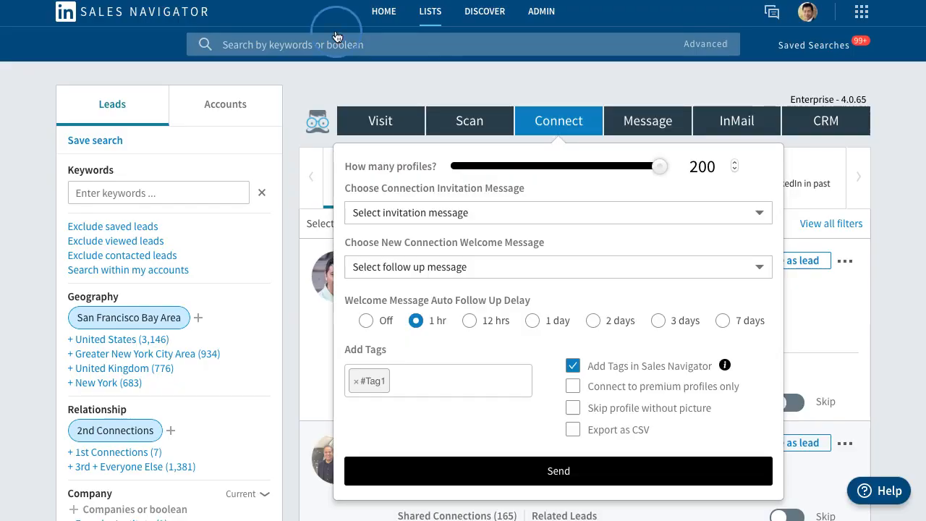
click(188, 18)
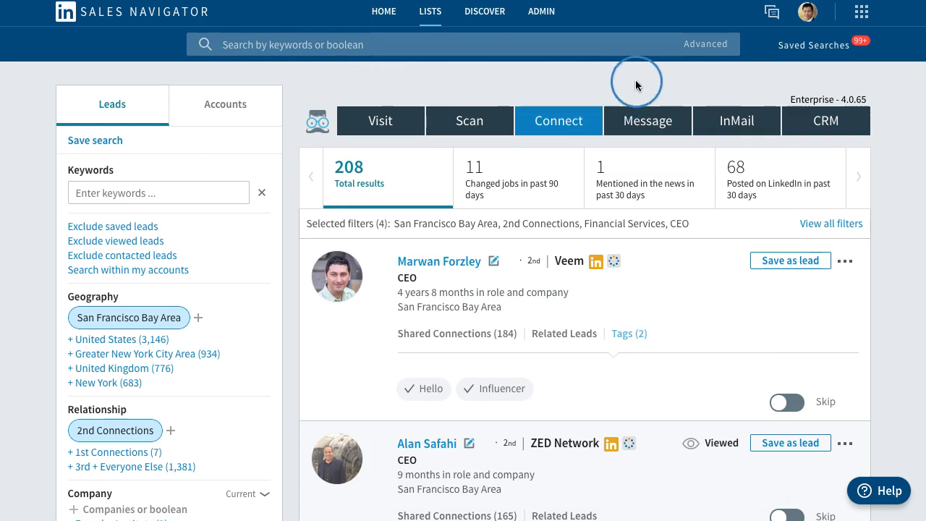
click(704, 44)
click(654, 71)
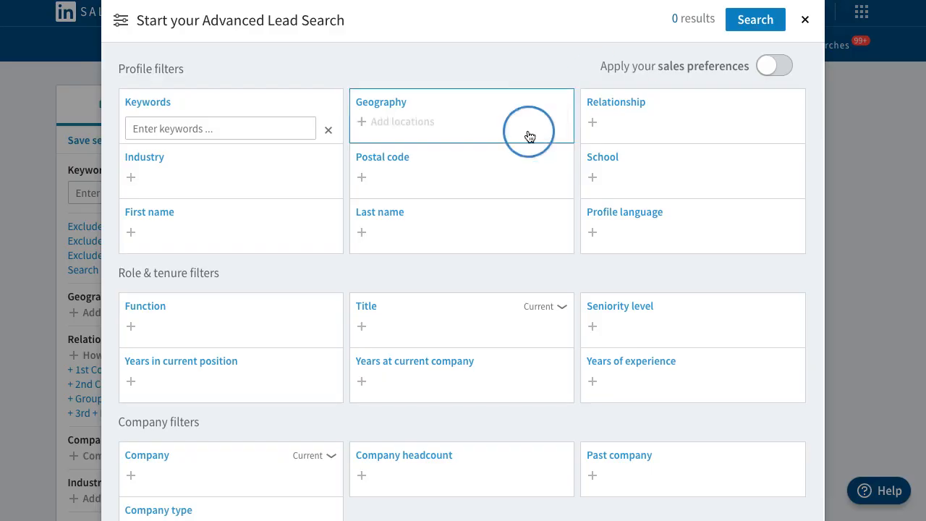
- Set the lead search's relationship filter to 2nd Connections
click(655, 126)
click(646, 143)
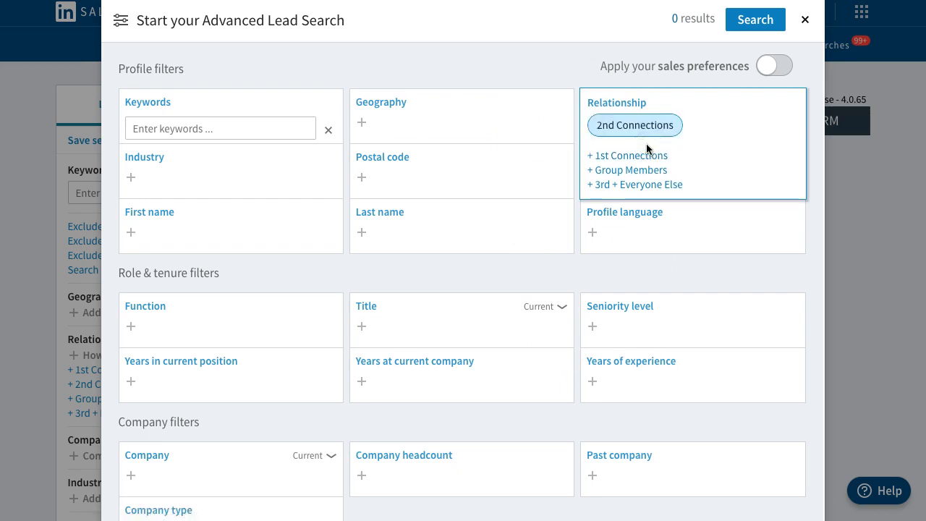
- Set the lead search's geography filter to Singapore
click(450, 129)
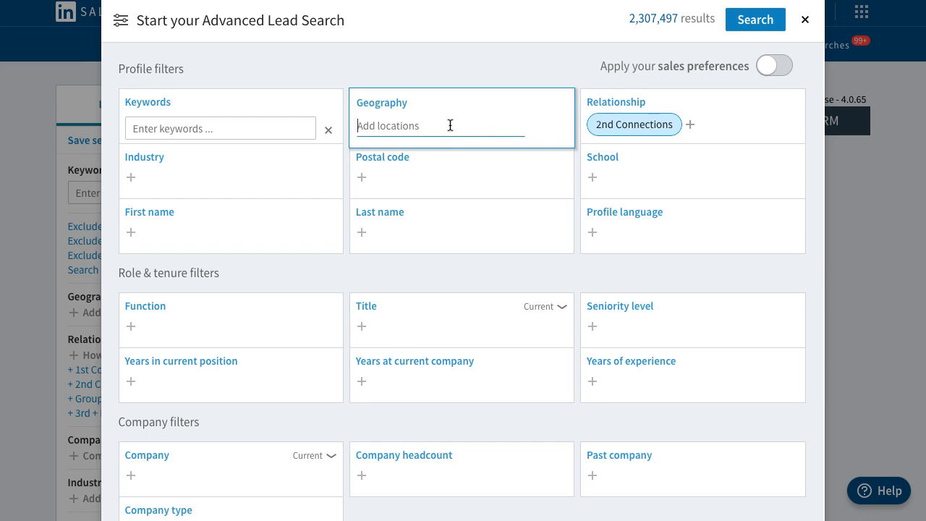
text(Singapore)
click(451, 134)
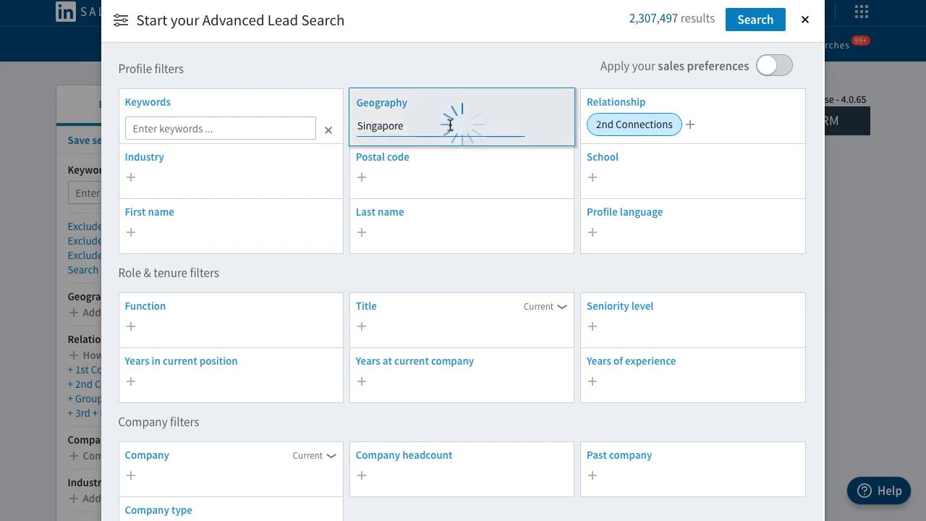
click(391, 153)
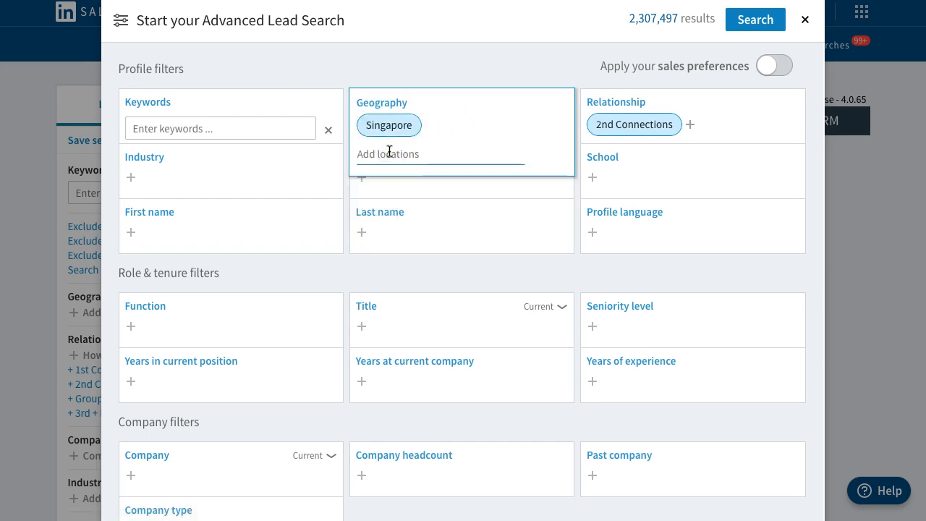
- Add Accounting to the lead search's industry filter
click(206, 181)
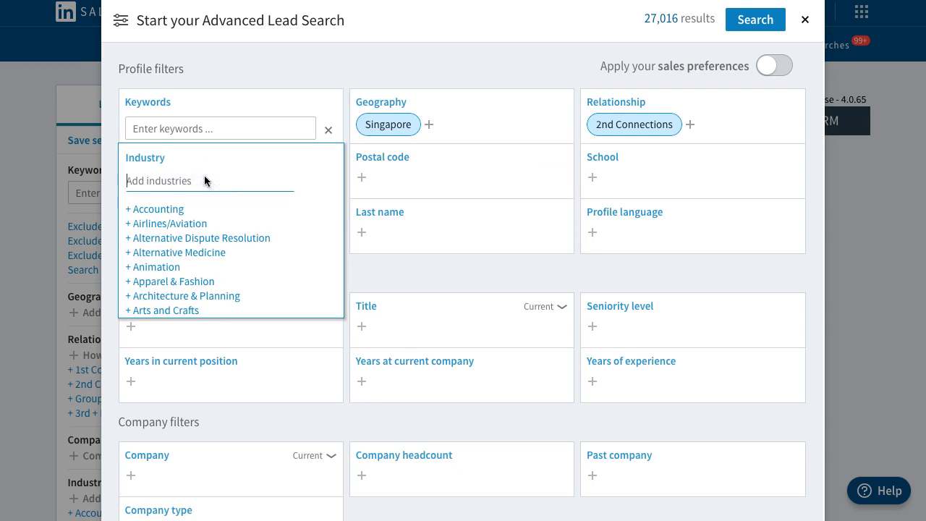
click(167, 209)
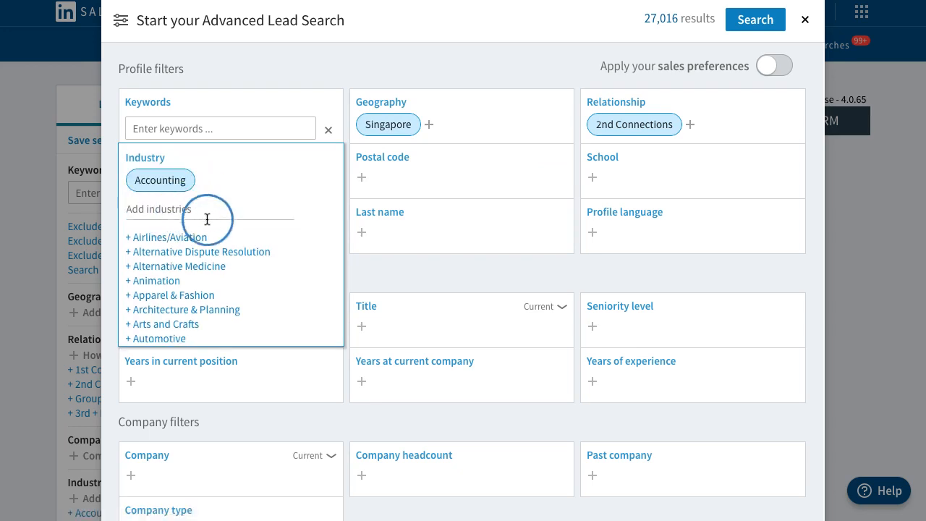
click(393, 279)
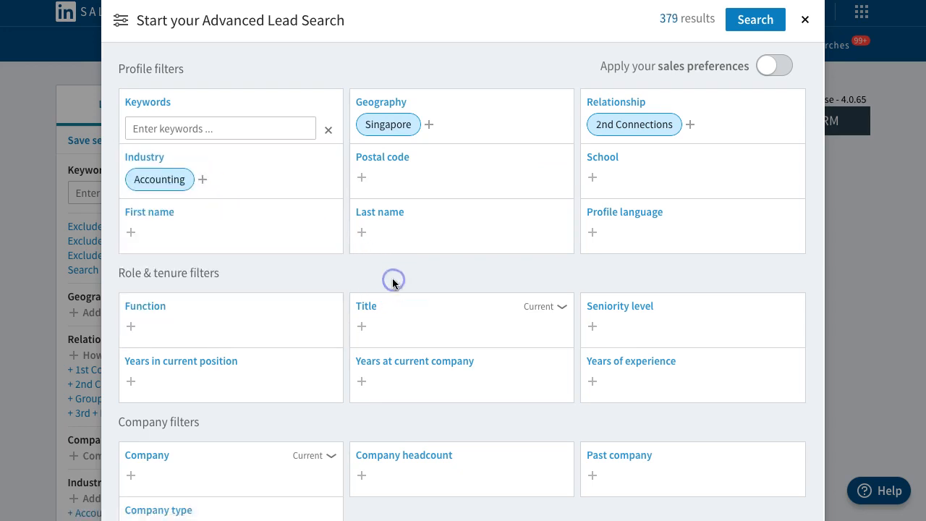
- Set the lead search's current title filter to CEO
click(507, 186)
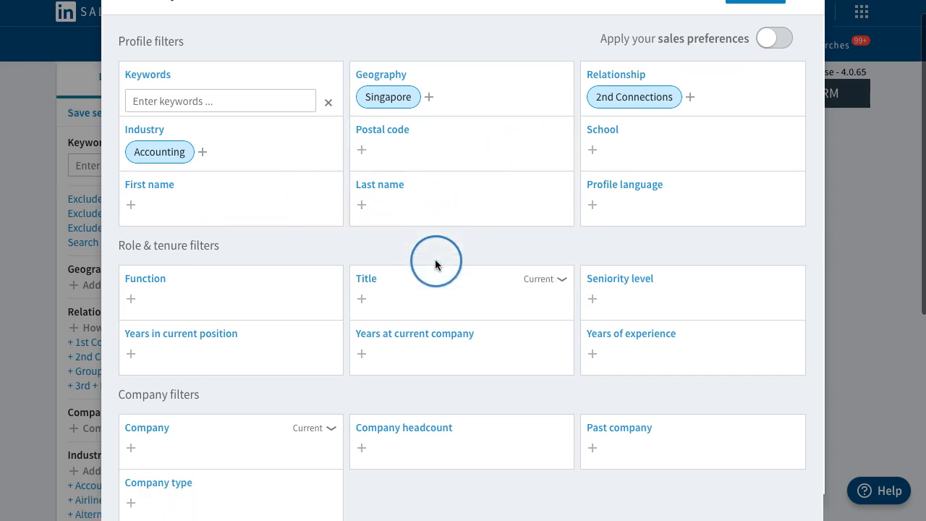
scroll(434, 260, down, 1)
click(364, 266)
click(427, 258)
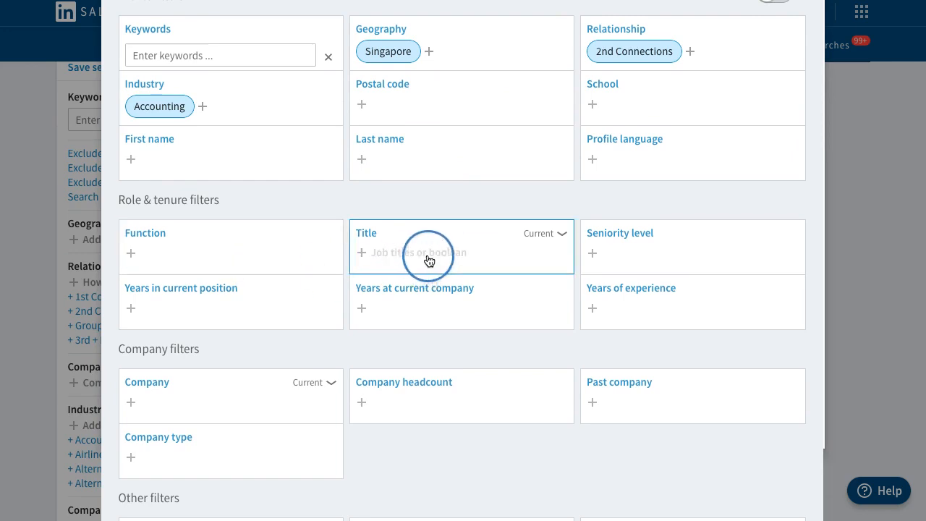
text(cEO)
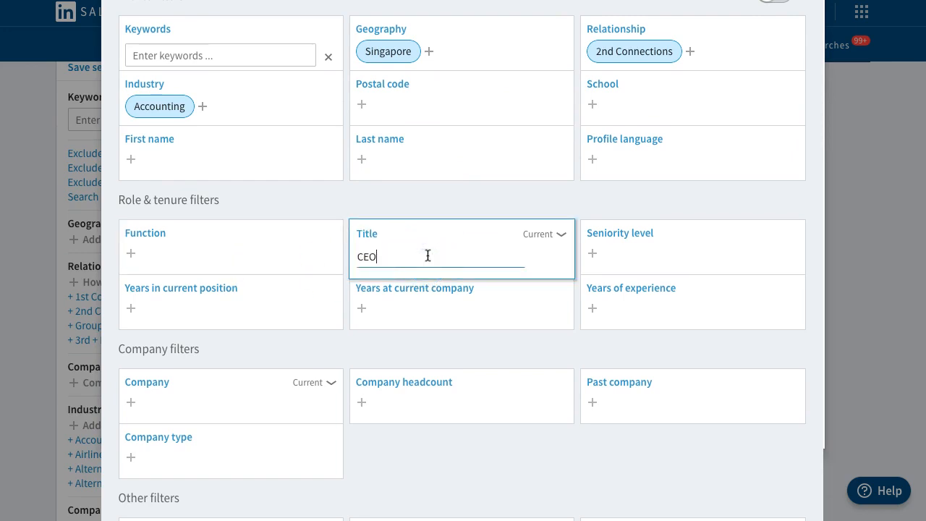
click(370, 287)
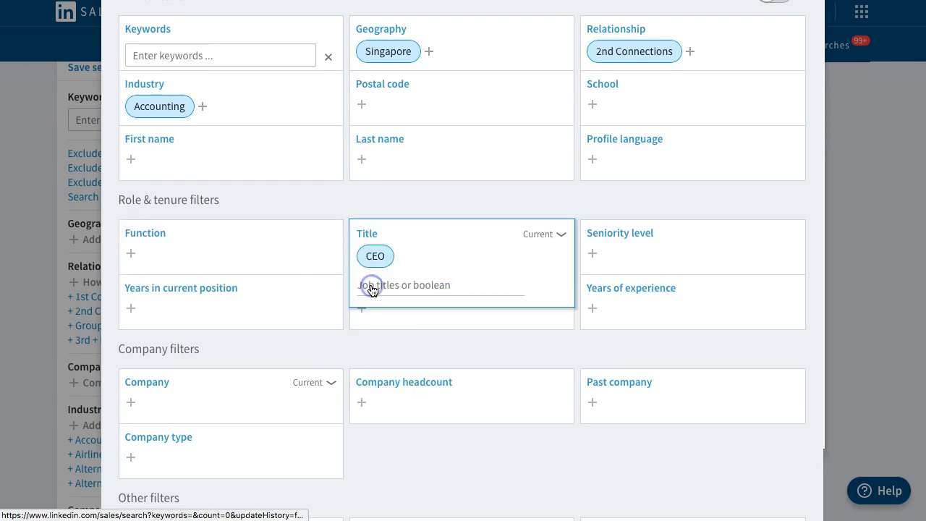
click(403, 352)
- Examine the remaining lead search filters, including tenure, experience, company, groups and posted content keywords
click(196, 320)
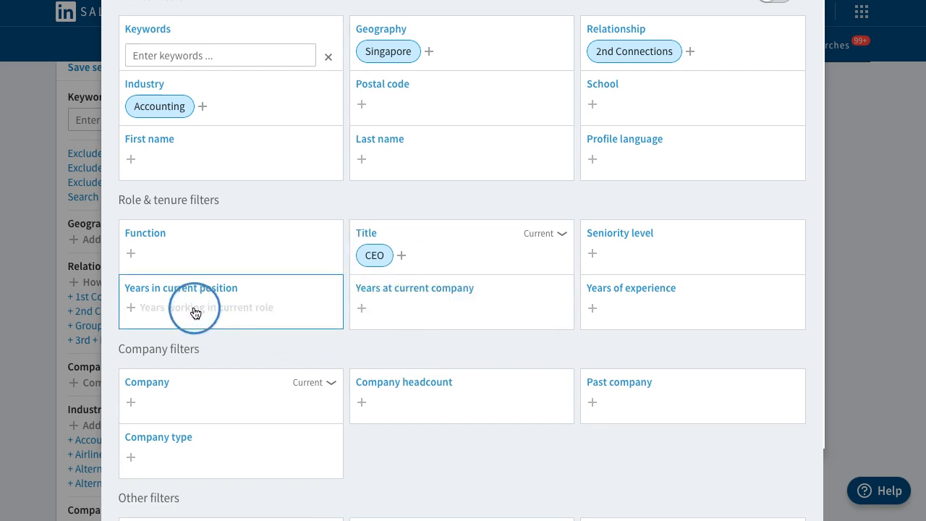
click(382, 316)
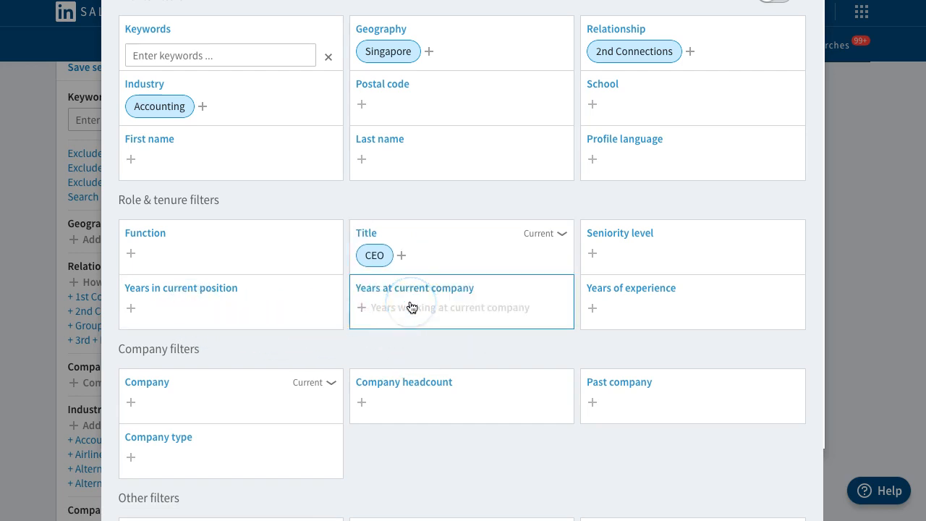
click(669, 313)
click(555, 345)
scroll(554, 345, down, 2)
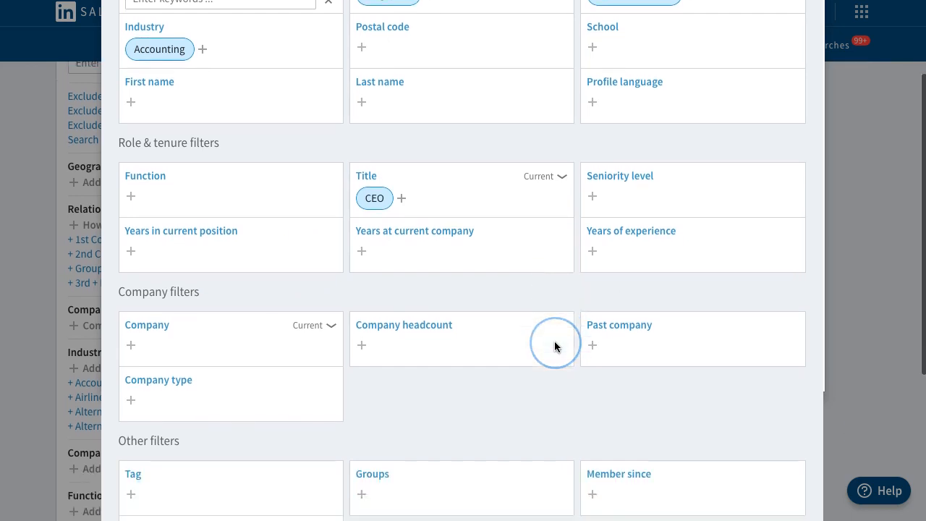
scroll(449, 345, down, 1)
scroll(449, 346, down, 1)
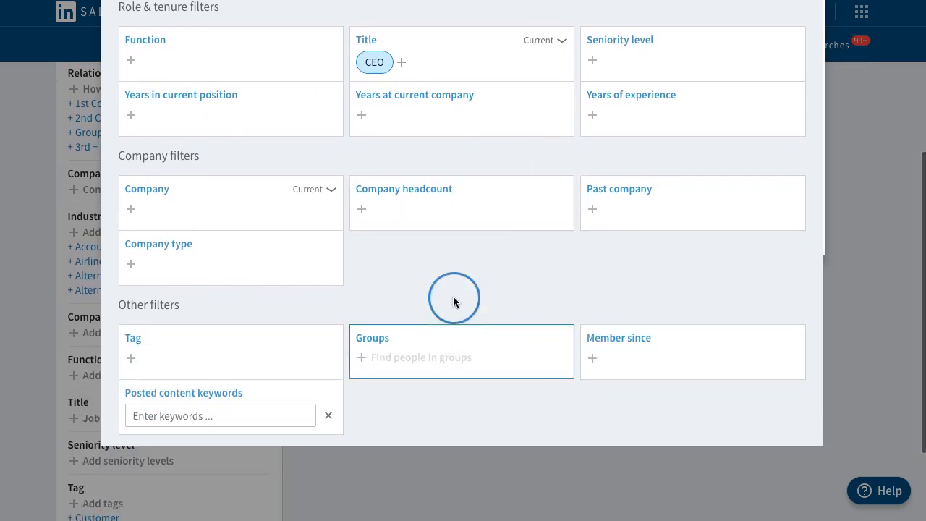
click(381, 359)
click(419, 287)
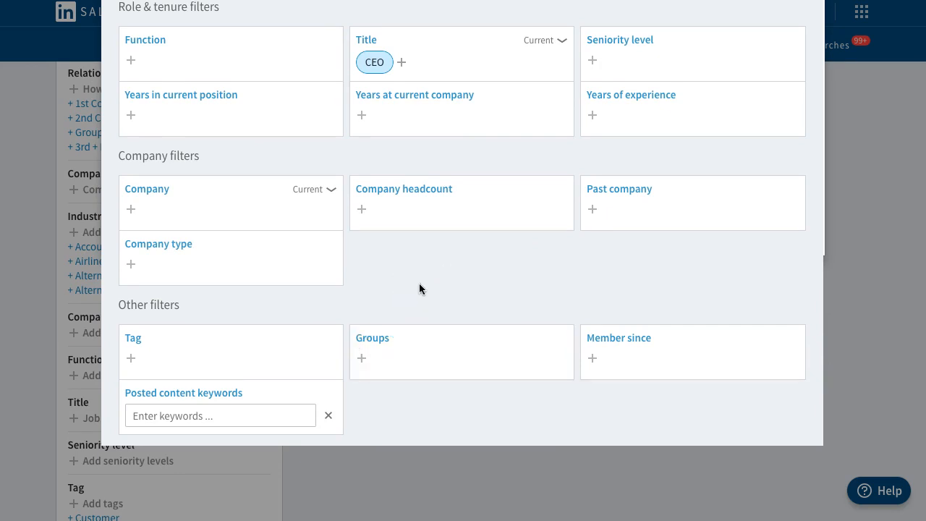
scroll(420, 288, up, 4)
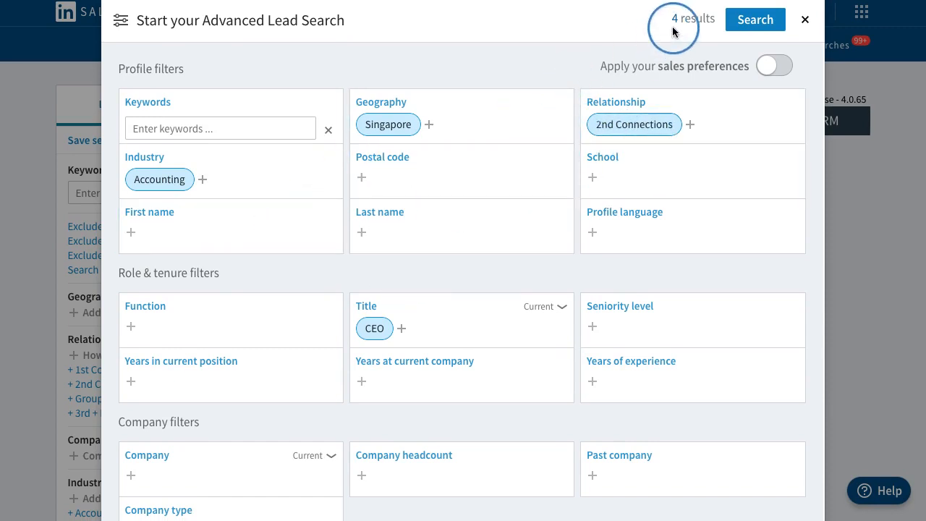
- Remove Accounting from the industry filter and run the lead search
click(182, 181)
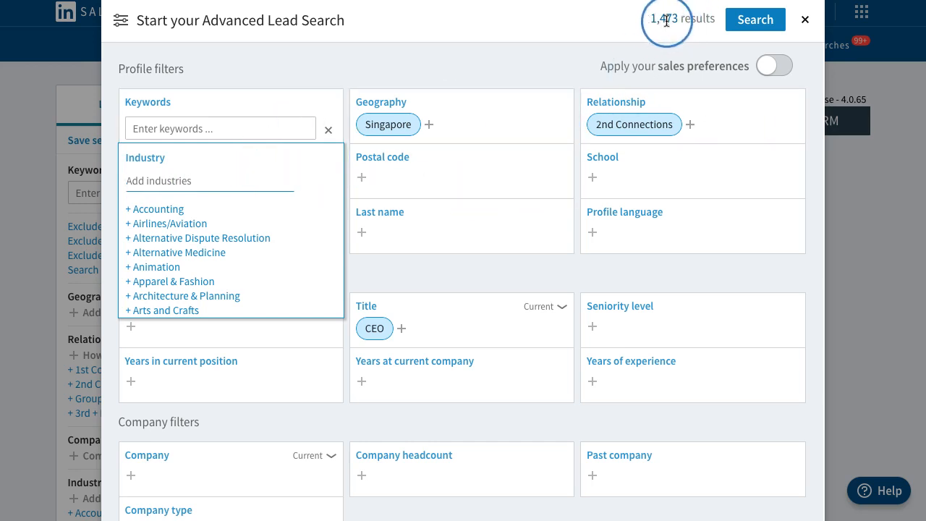
click(745, 24)
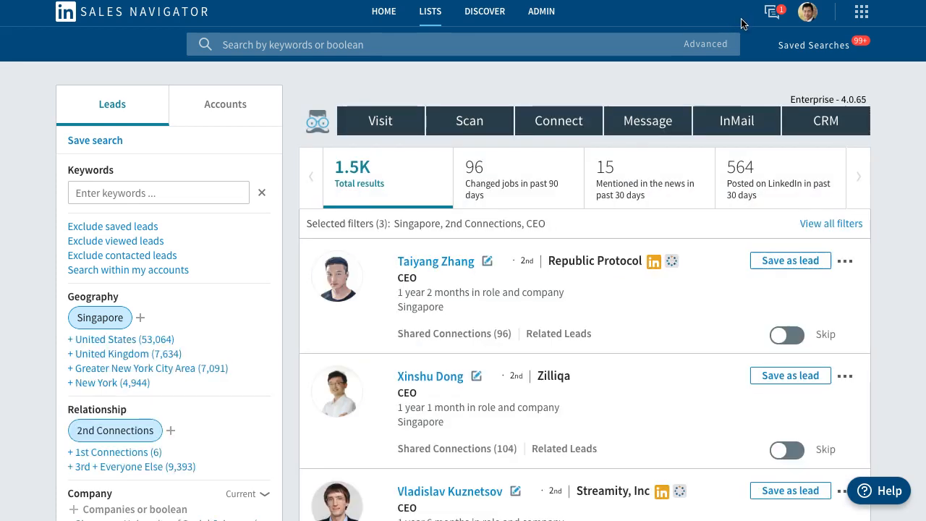
- Examine the lead result categories for recent job changes, news mentions and LinkedIn posts
click(511, 158)
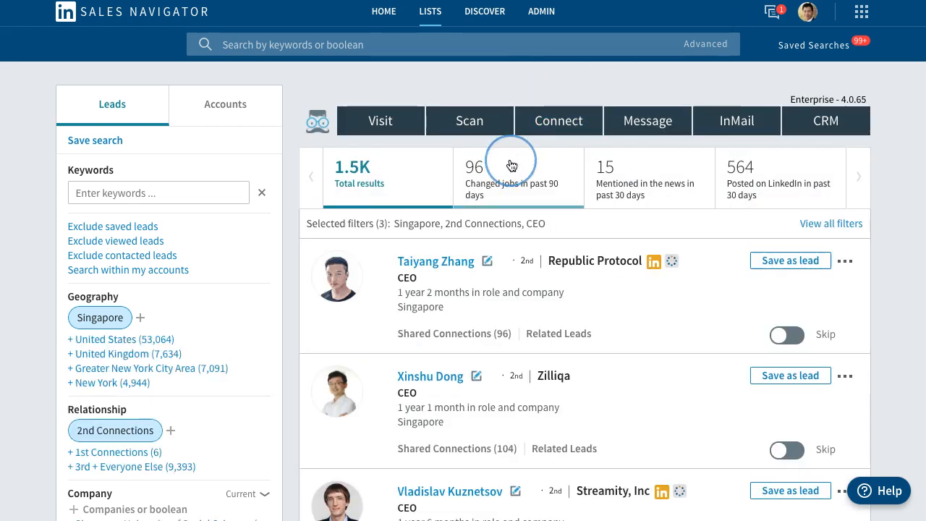
click(781, 184)
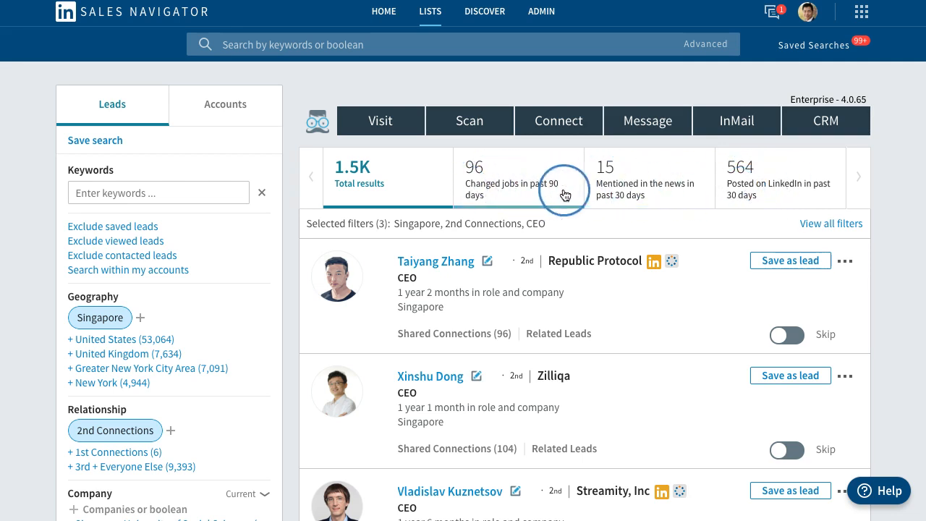
click(809, 191)
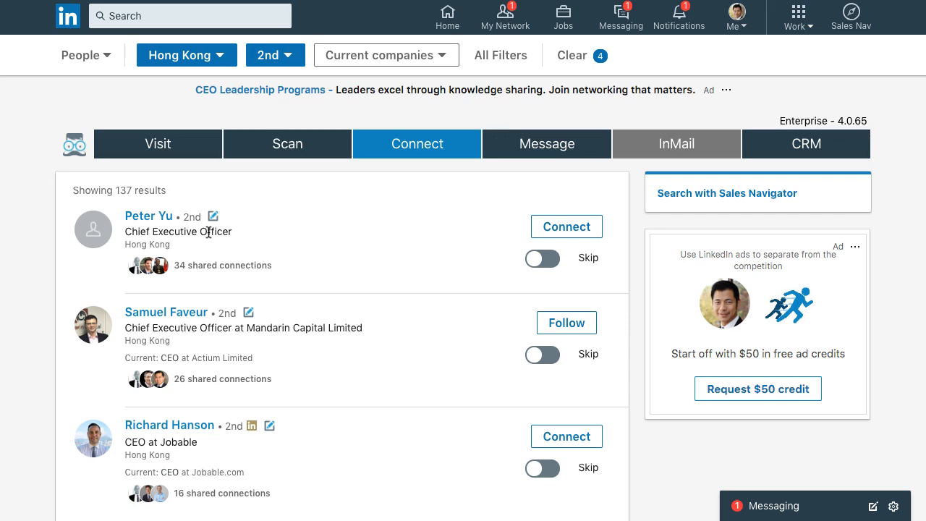
- Switch to the LinkedIn people search for Hong Kong 2nd connections and review the names of the listed prospects
click(331, 237)
scroll(338, 236, down, 6)
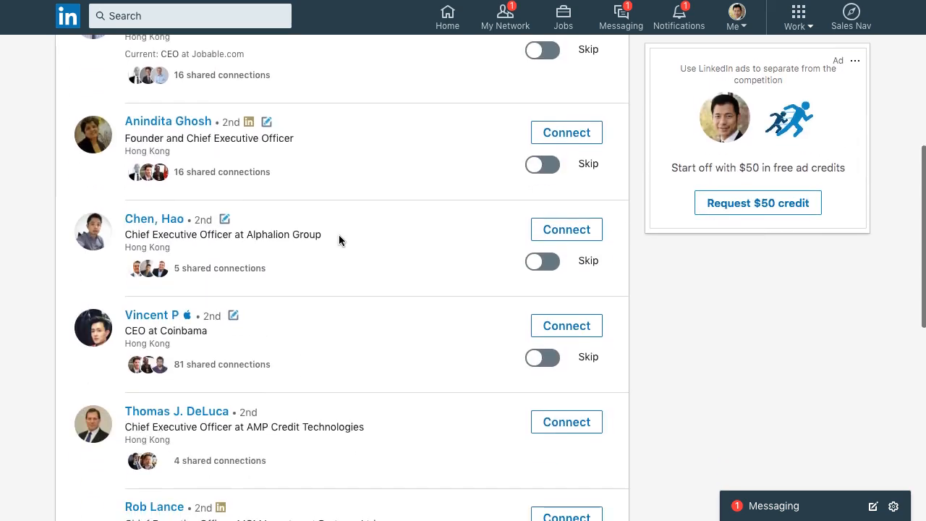
scroll(339, 235, down, 1)
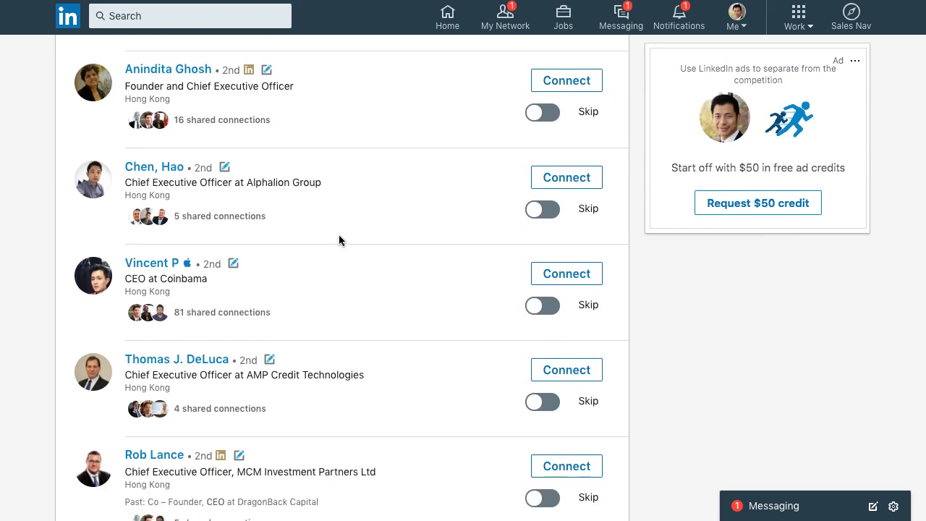
scroll(340, 240, down, 2)
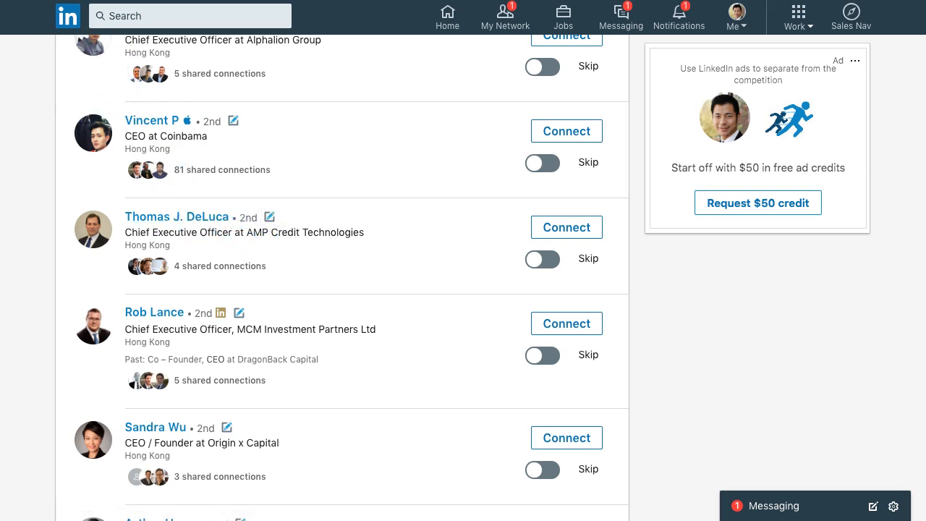
- Reload the Hong Kong people search results and check the listed names for ones that need cleaning up
click(57, 0)
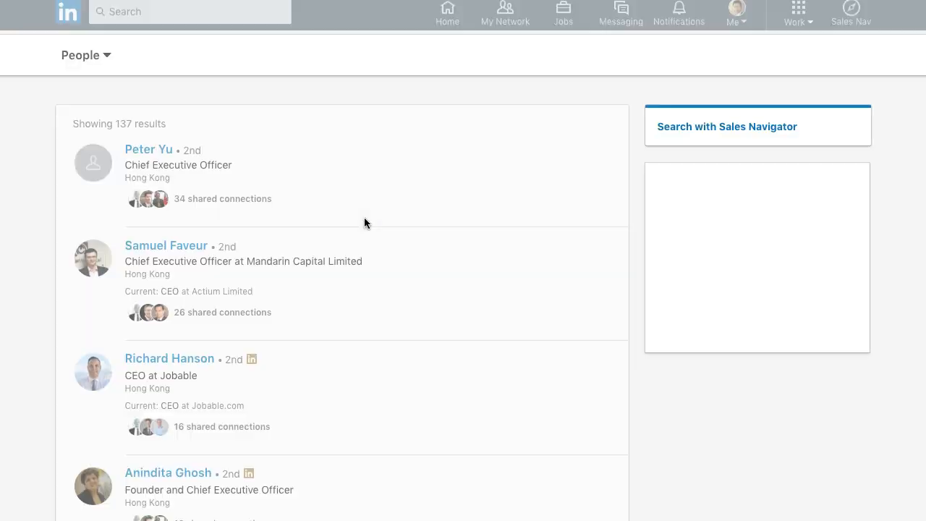
scroll(364, 219, down, 3)
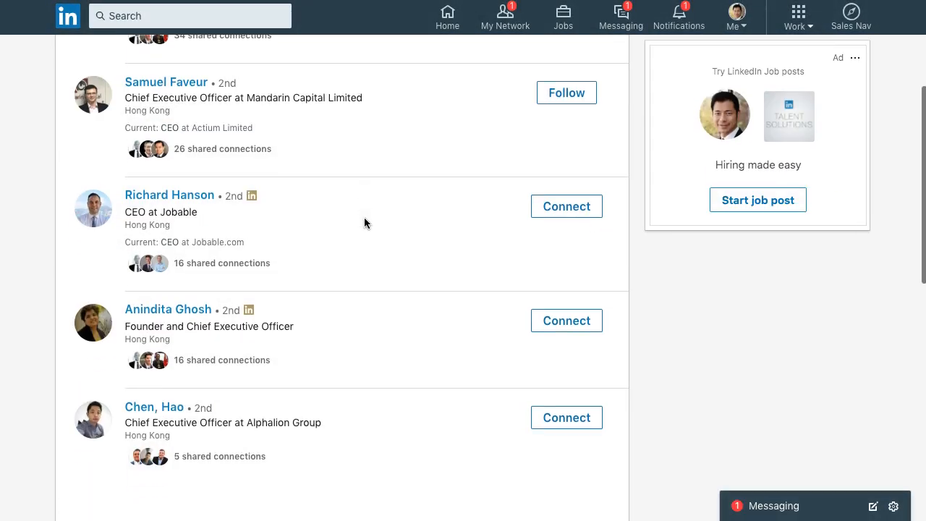
scroll(364, 219, down, 3)
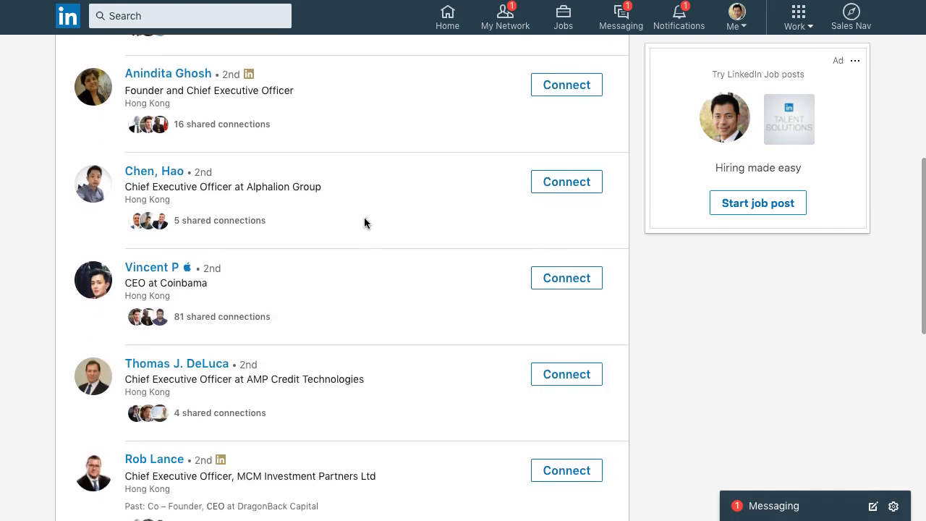
scroll(364, 217, down, 3)
click(280, 182)
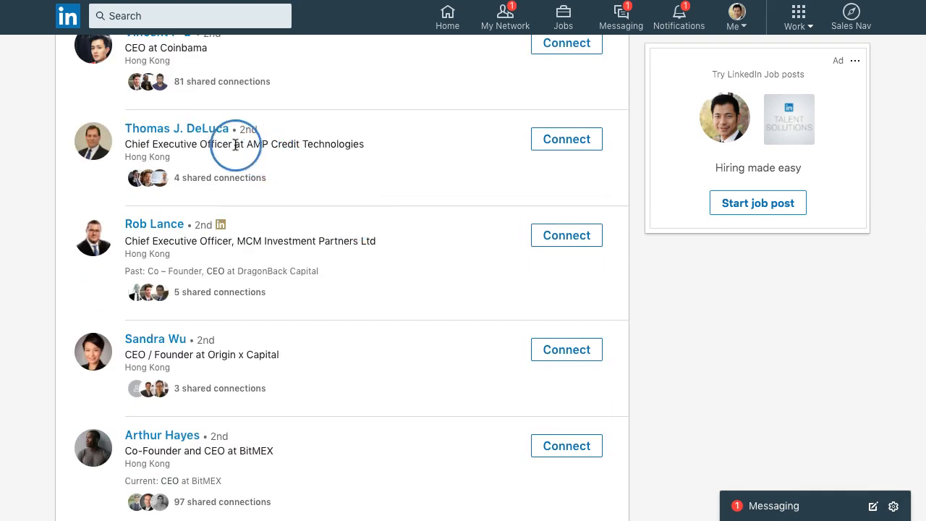
scroll(293, 187, up, 1)
scroll(293, 187, up, 3)
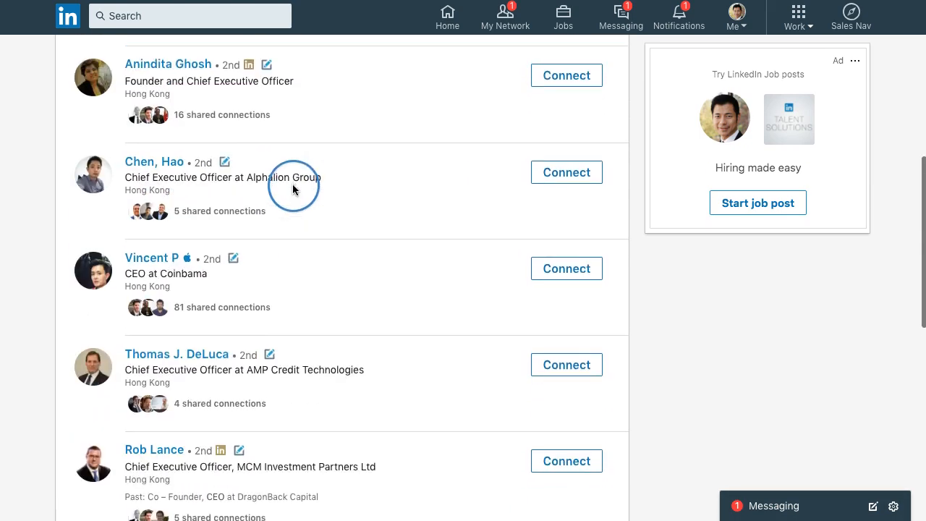
- Edit the name of the AMP Credit Technologies chief executive, removing the middle initial and surname so only the first name remains
scroll(293, 189, down, 2)
click(271, 232)
drag(170, 228, 198, 255)
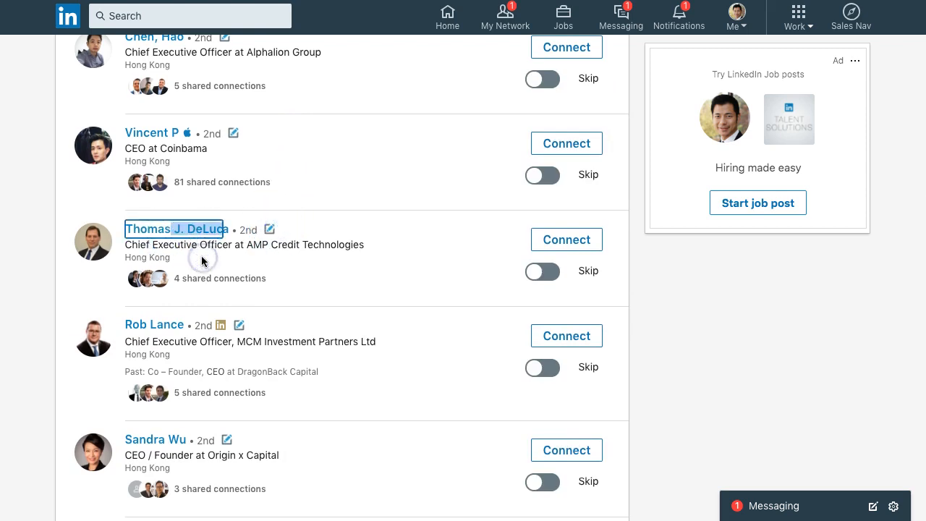
key(BackSpace)
key(Return)
click(165, 239)
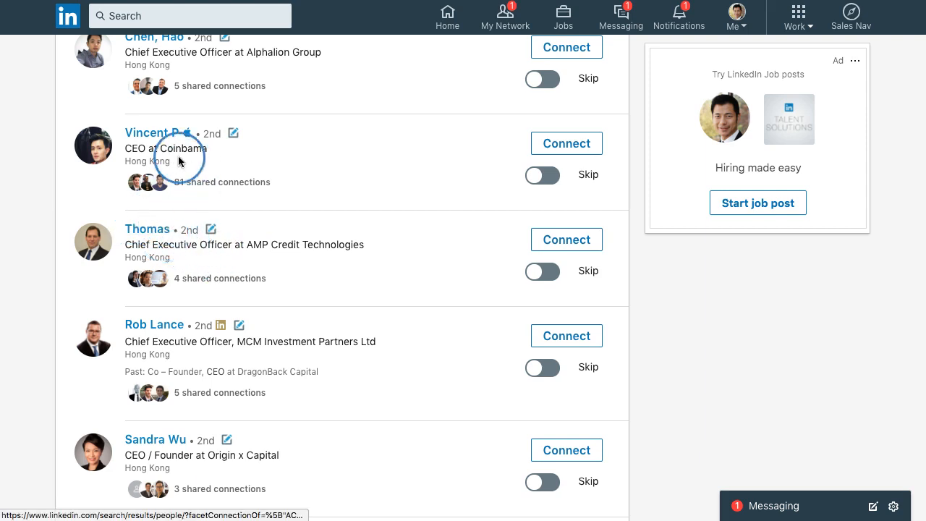
- Check the names of all prospects on the first results page, down to the page navigation
scroll(341, 257, down, 3)
scroll(341, 257, up, 8)
scroll(340, 257, down, 1)
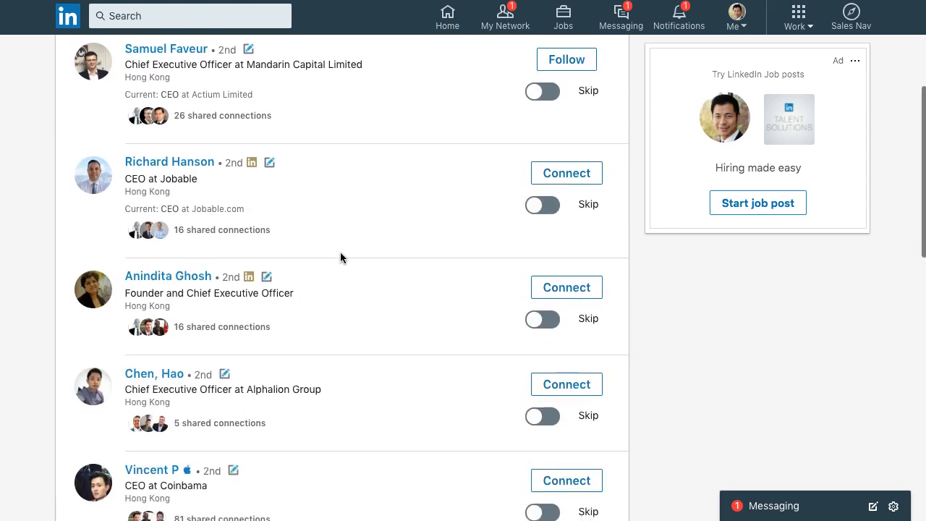
scroll(340, 257, up, 4)
scroll(340, 257, down, 4)
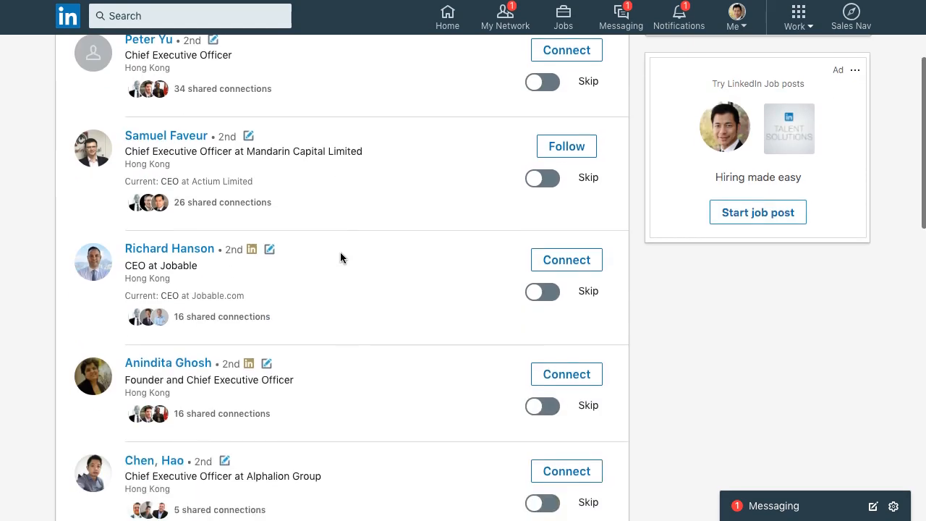
scroll(340, 253, down, 7)
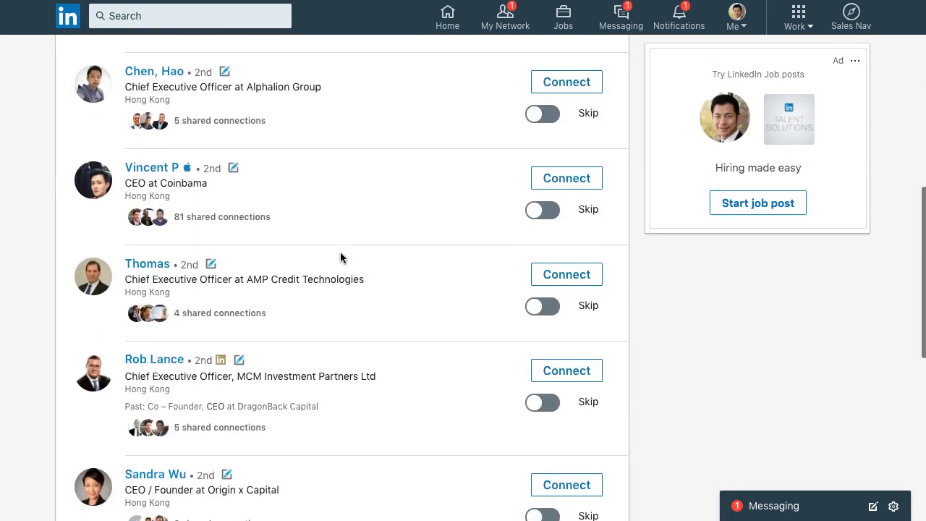
scroll(341, 256, down, 3)
click(325, 259)
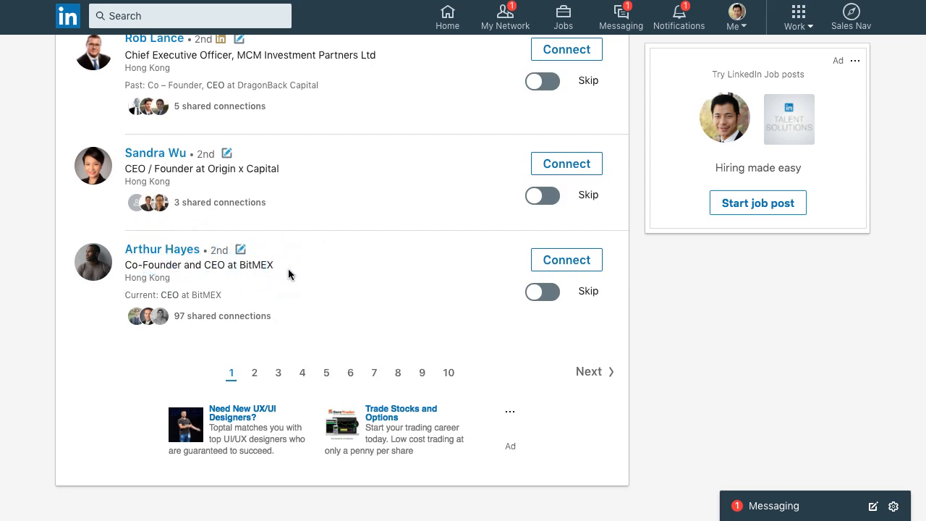
- Turn on skipping for the BitMEX co-founder and CEO in the search results
click(543, 291)
click(403, 280)
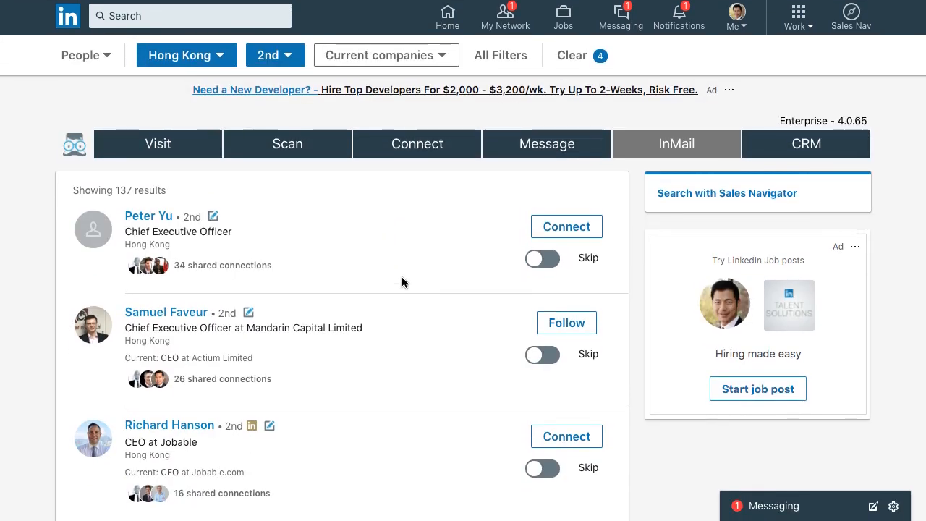
- Set the Connect campaign to connect to premium profiles only and to skip profiles without a picture
click(417, 144)
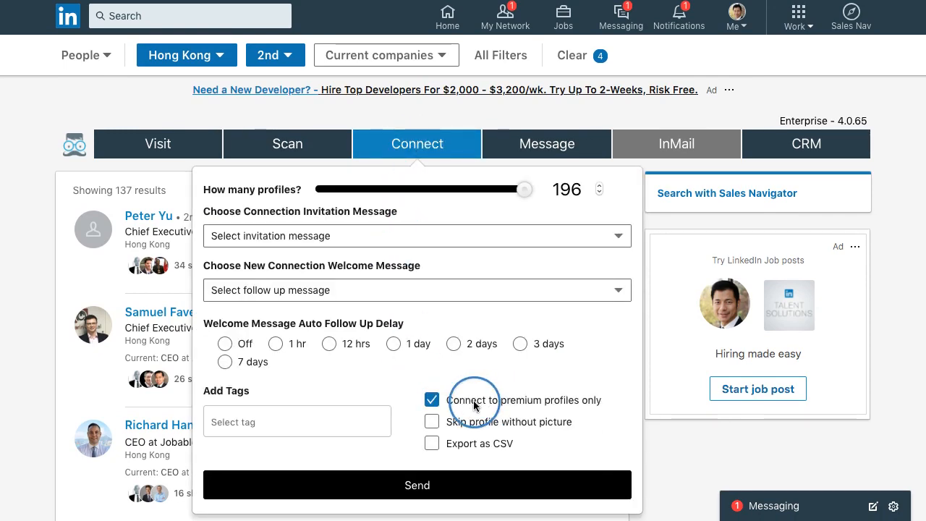
click(536, 403)
click(483, 402)
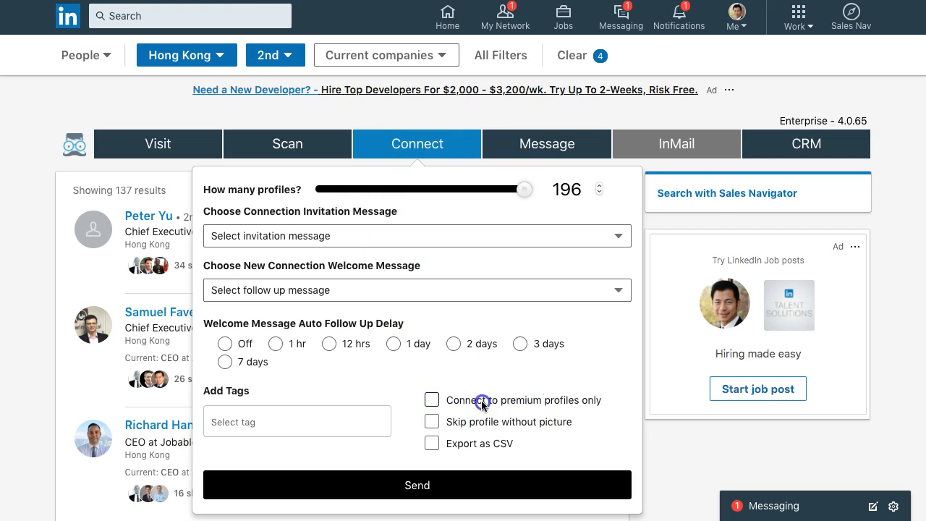
click(479, 425)
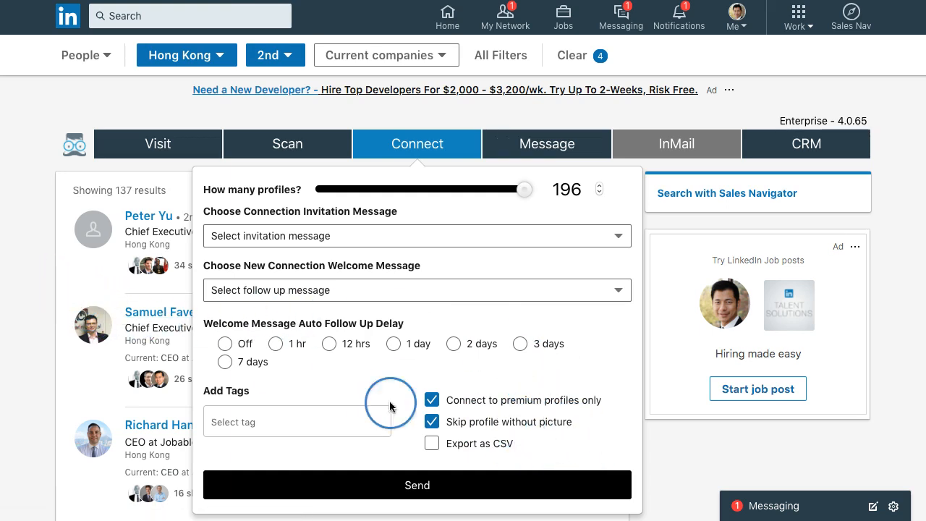
click(89, 261)
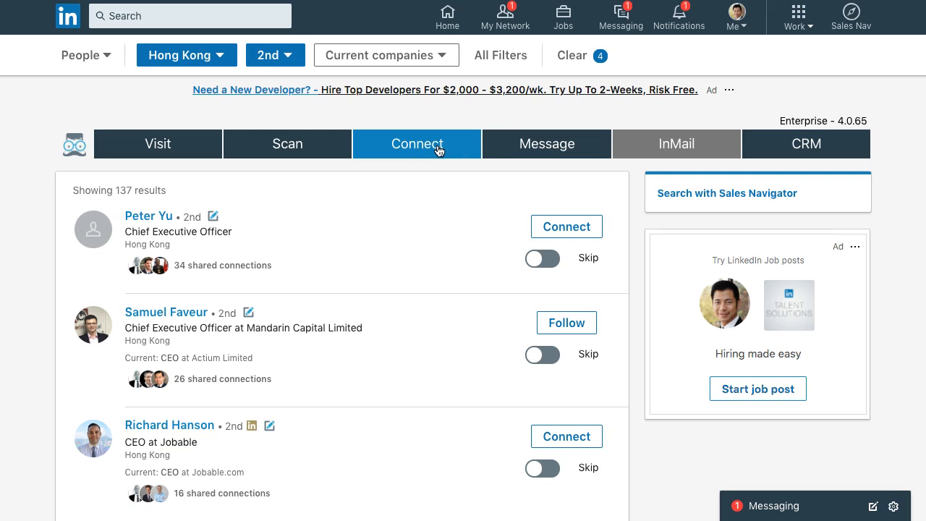
- Examine the prospects on the first results page for premium badges, skip settings and missing profile pictures
scroll(435, 203, down, 3)
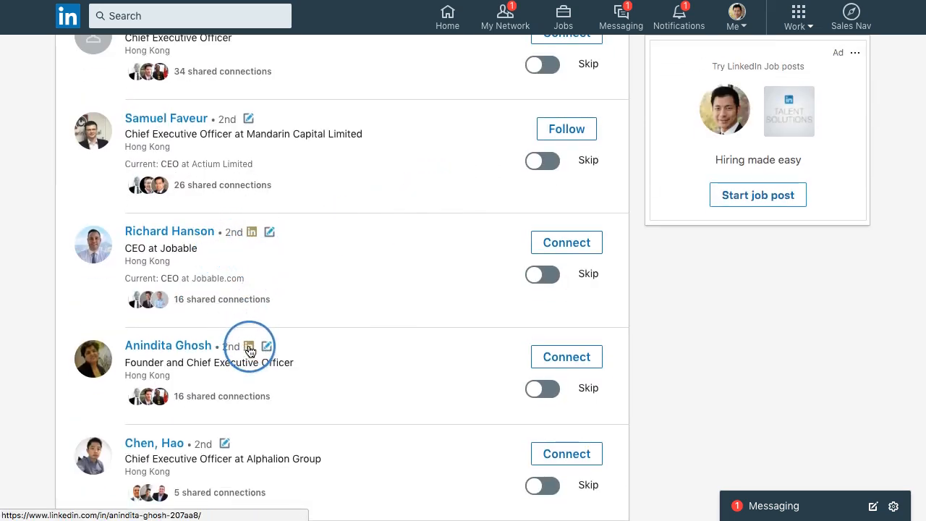
scroll(348, 346, down, 4)
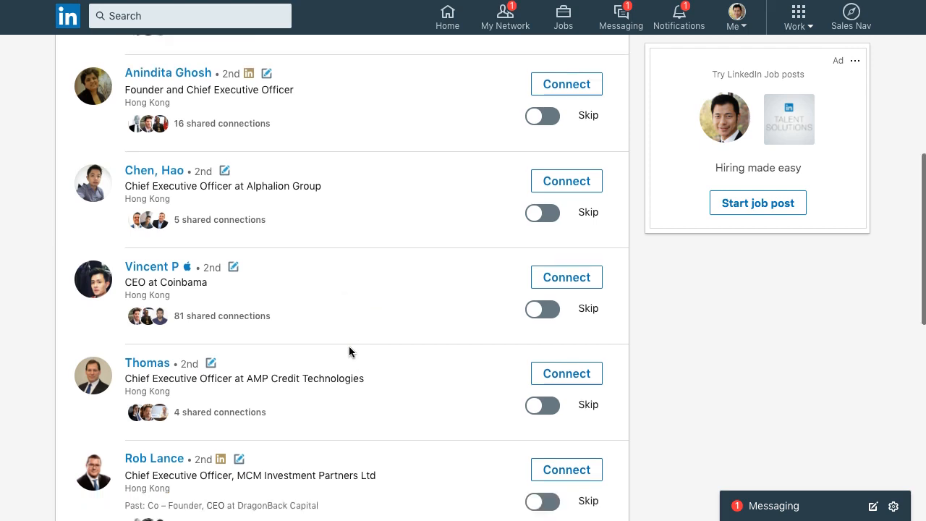
scroll(348, 352, down, 3)
click(222, 271)
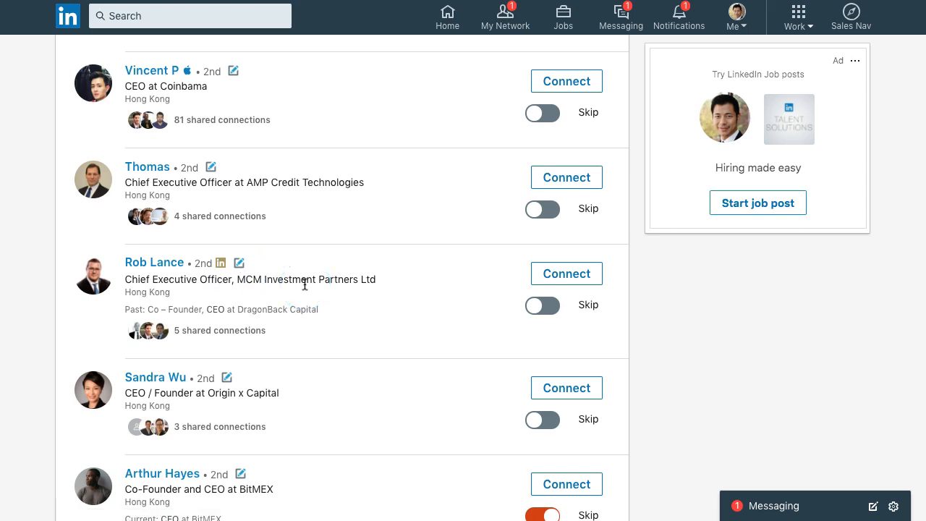
scroll(305, 285, down, 2)
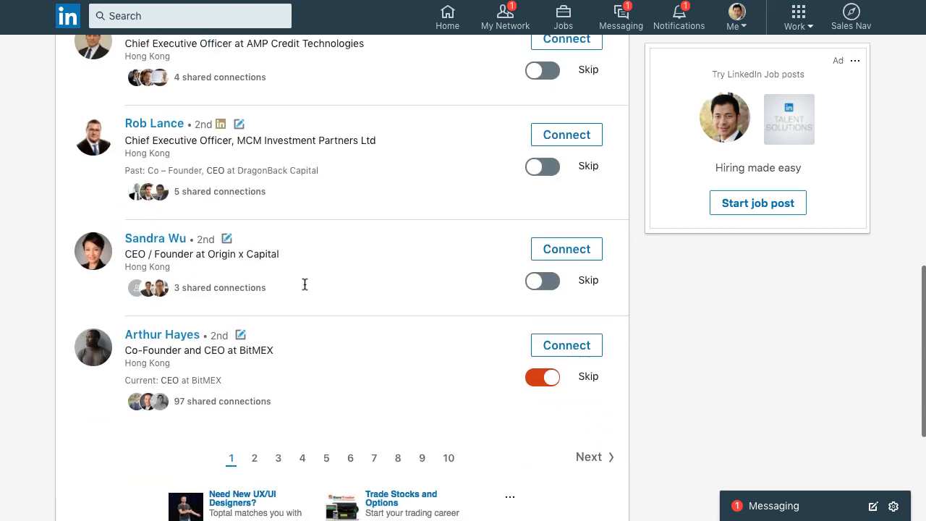
scroll(304, 284, up, 13)
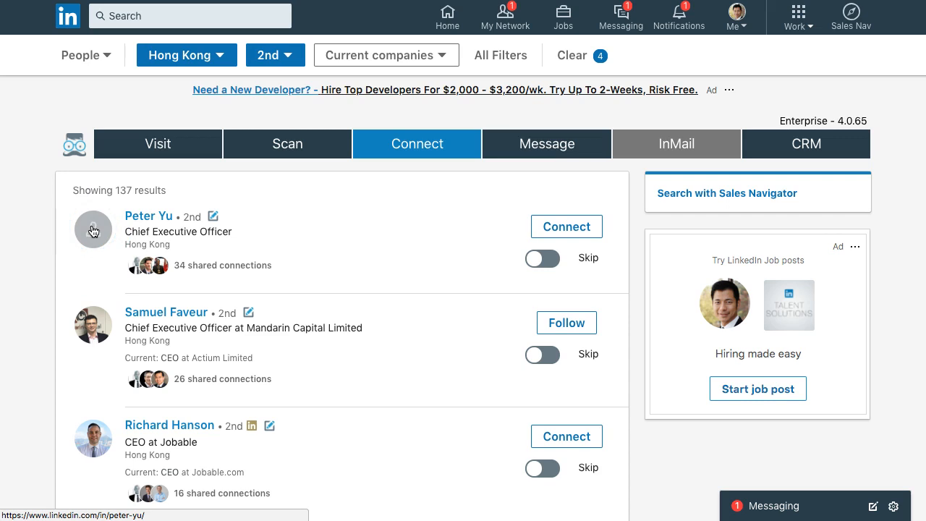
- Try the skip setting on the Mandarin Capital Limited chief executive and turn it back off
scroll(361, 268, down, 1)
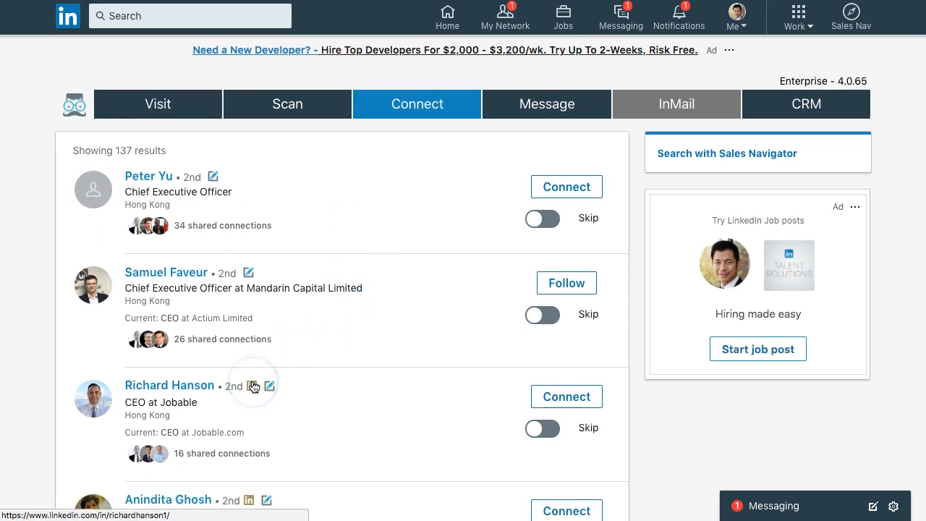
click(541, 316)
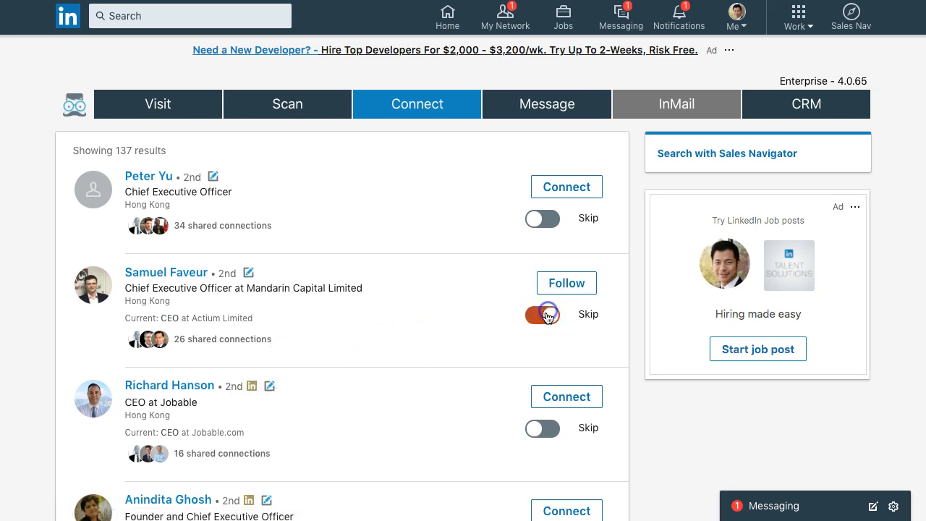
click(535, 318)
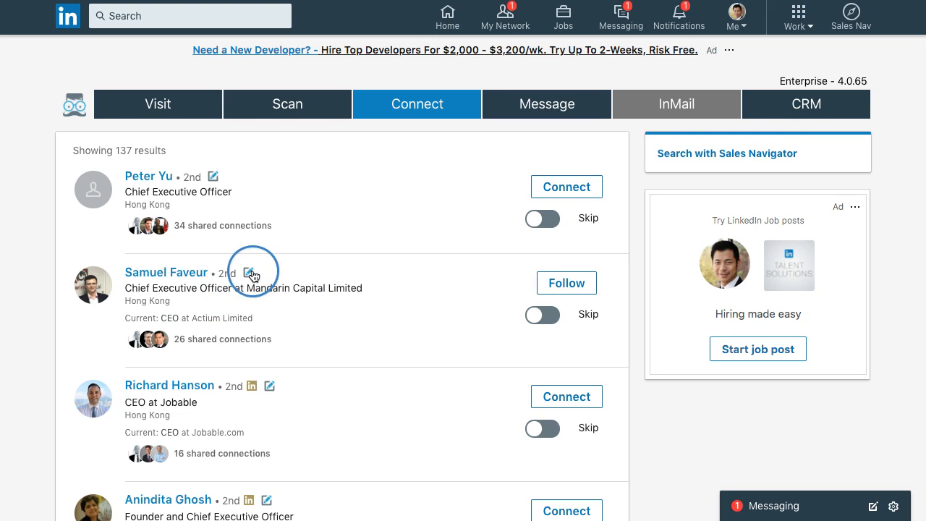
scroll(252, 274, down, 3)
scroll(253, 272, down, 2)
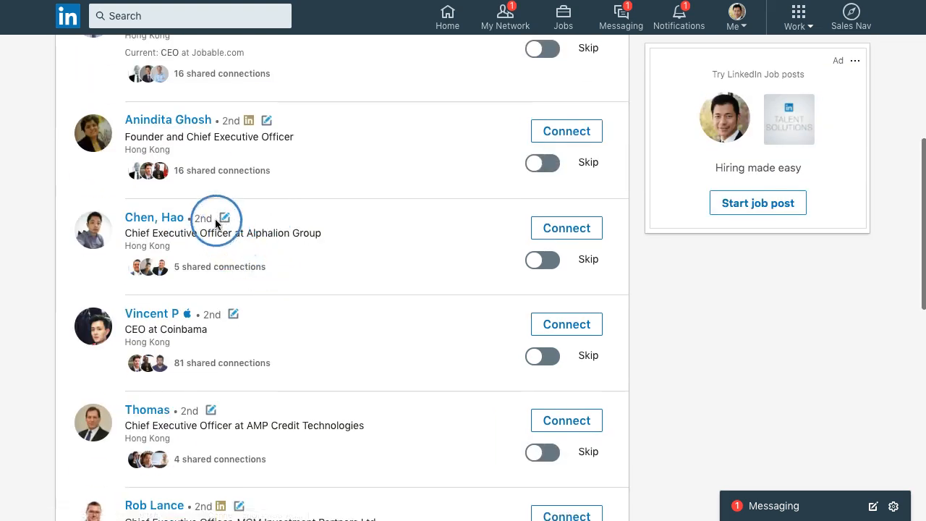
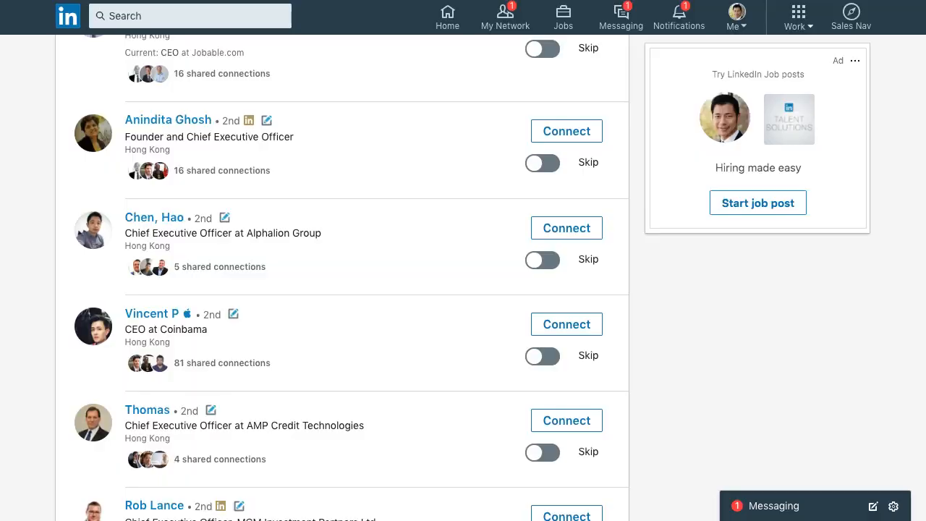
- Open the Connect campaign settings and set the number of profiles to 5
scroll(317, 191, up, 6)
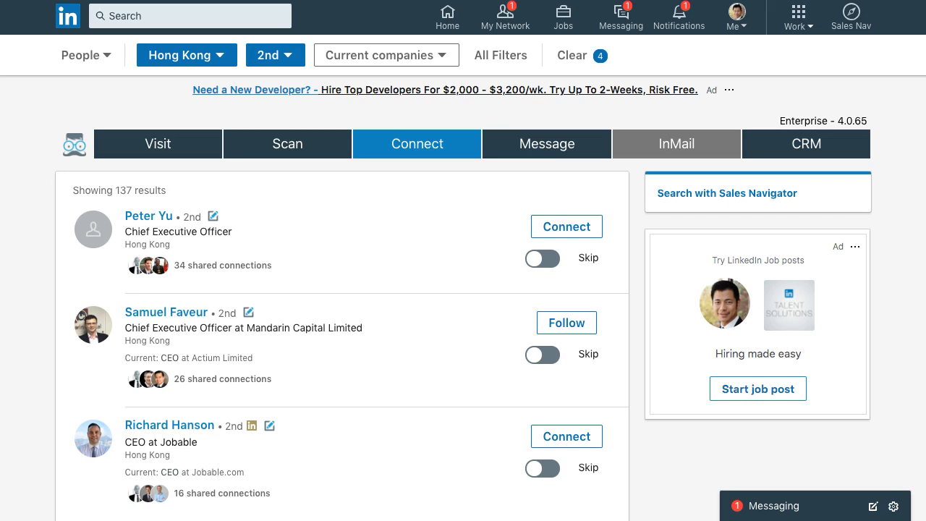
click(413, 140)
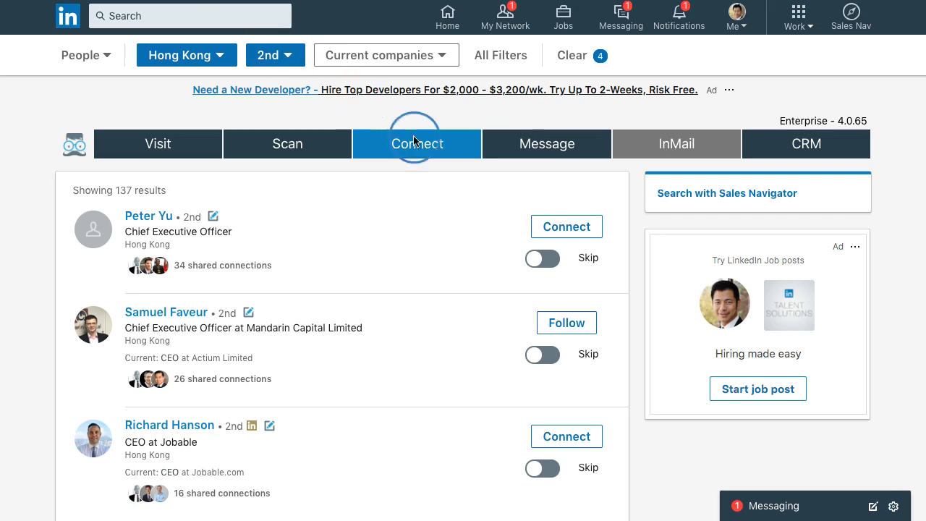
click(569, 198)
double_click(568, 195)
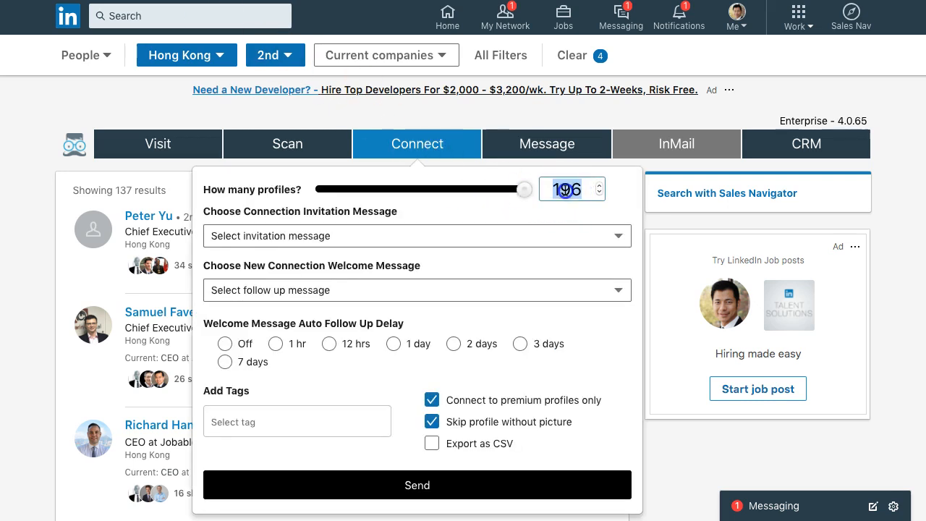
text(5)
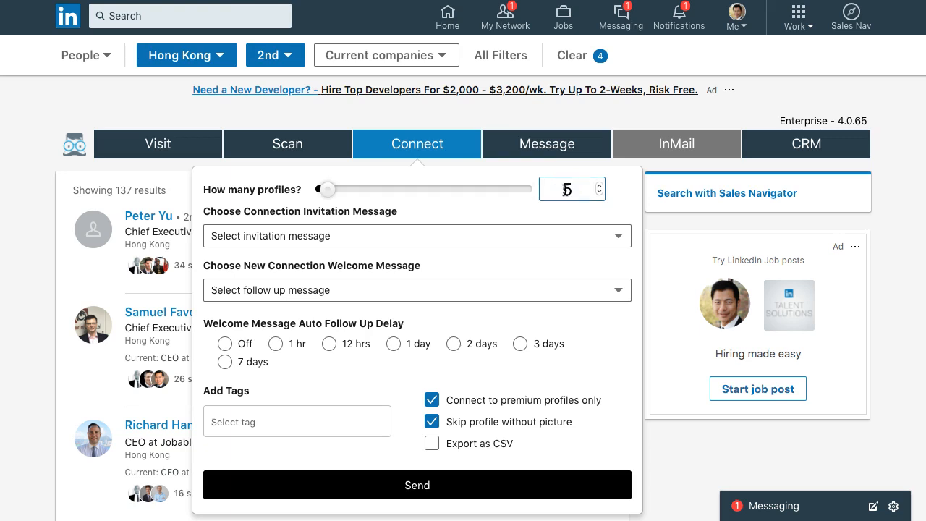
- Try other profile counts for the campaign, raising it to 19 and lowering it to 10
drag(332, 199, 343, 199)
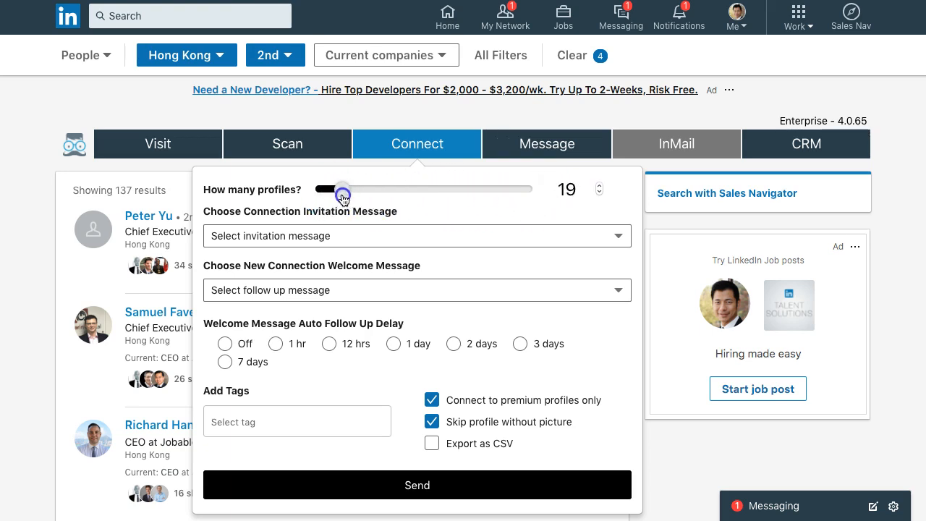
click(565, 190)
click(600, 193)
click(600, 194)
click(600, 194)
click(600, 194)
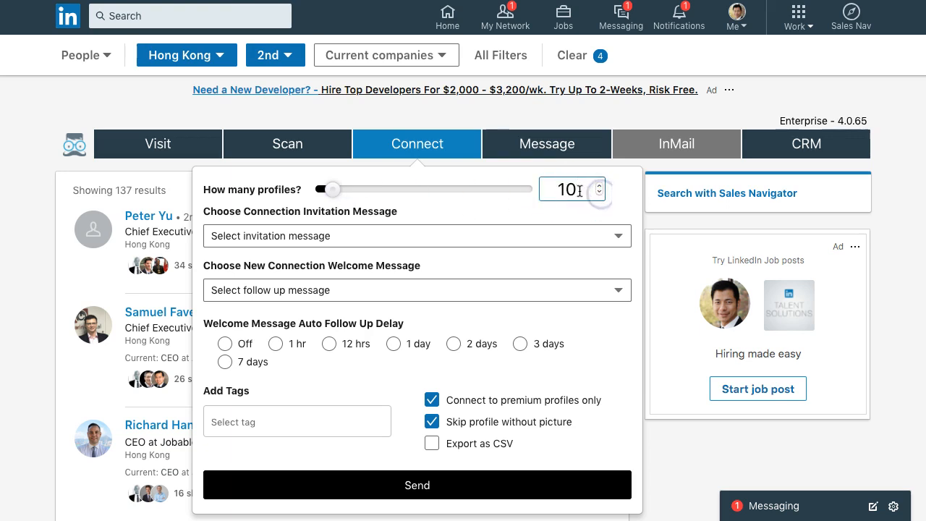
- Set the campaign's profile count back to 5
double_click(567, 189)
text(5)
key(Tab)
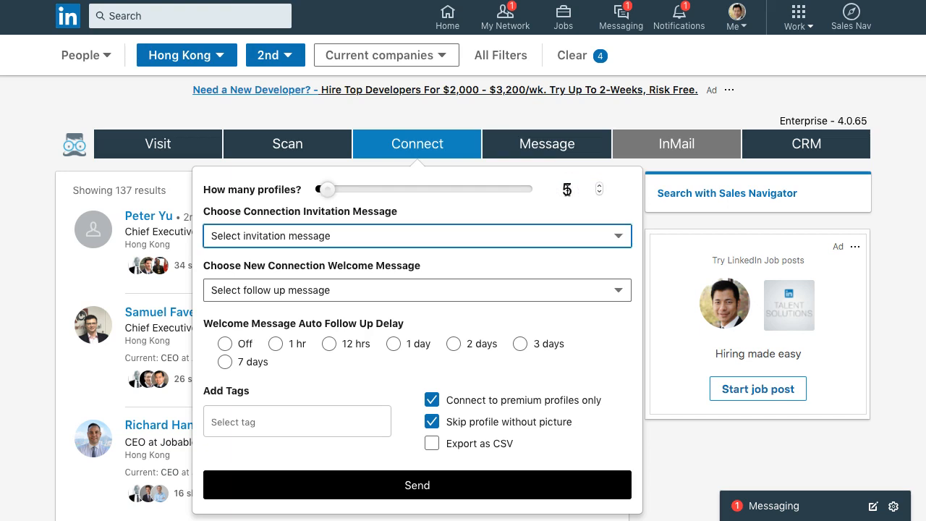
- Choose a custom connection invitation message and start it with the greeting "Hi %firstName%," using the first-name placeholder
click(346, 239)
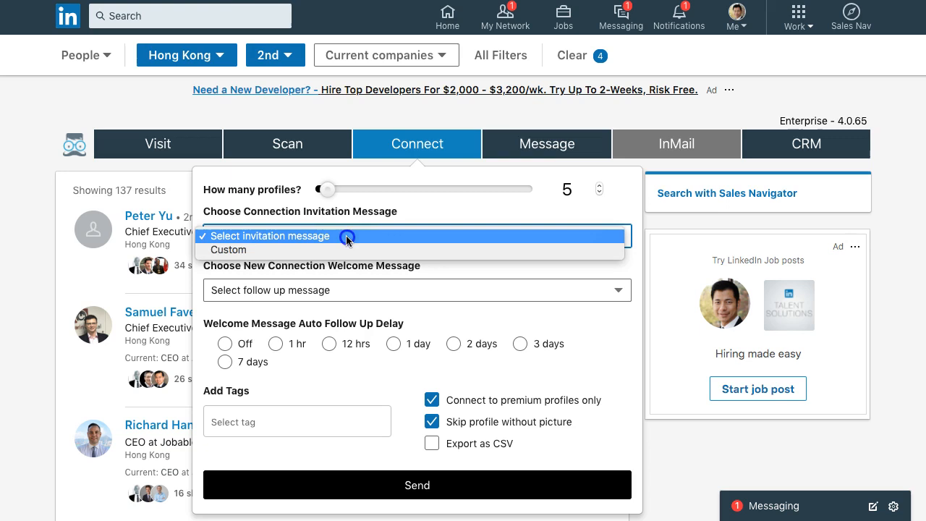
click(345, 249)
click(348, 266)
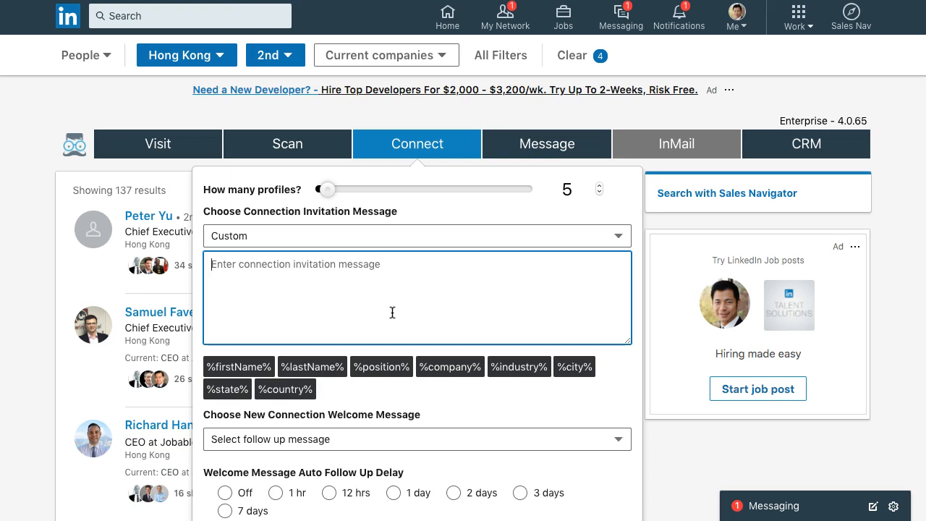
text(Hi)
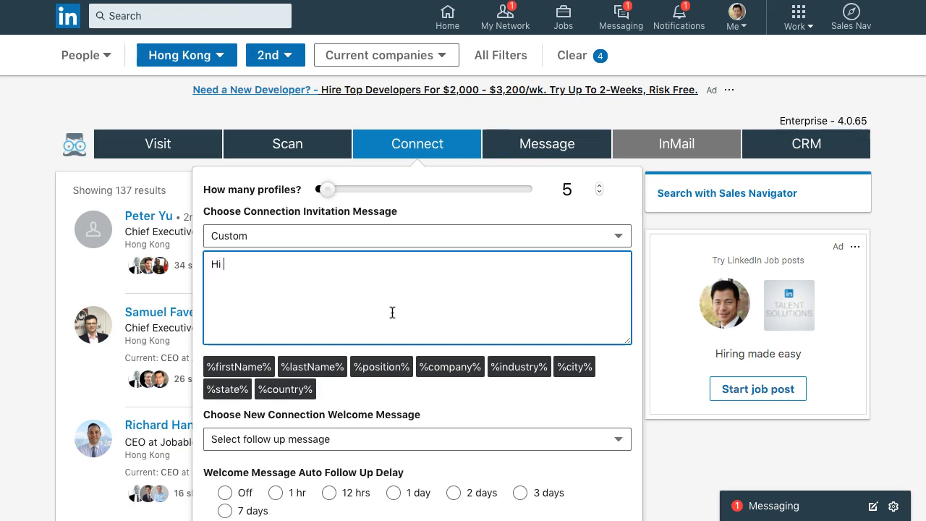
click(264, 370)
text(,)
- Begin a new paragraph in the invitation with "Came across your profile in the %industry%", properly spaced before the industry placeholder
key(Return)
key(Return)
text(Came)
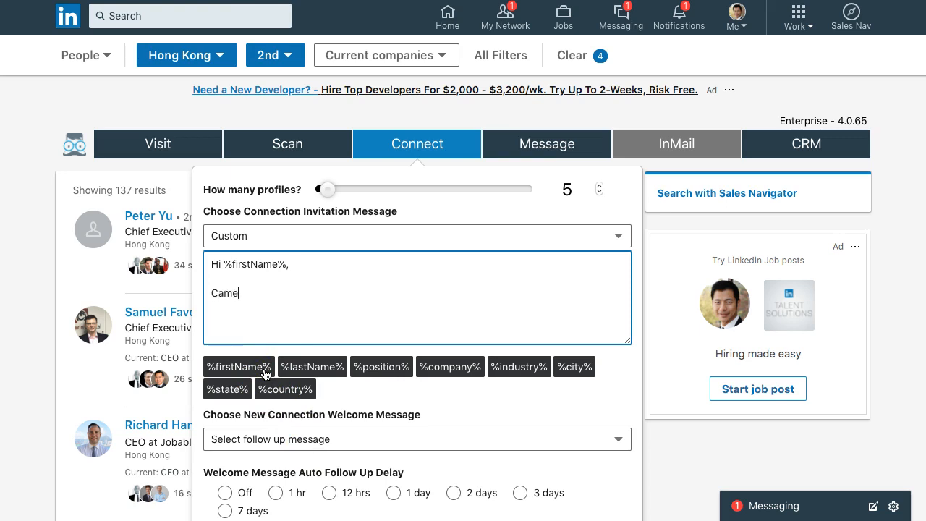
text( across your p)
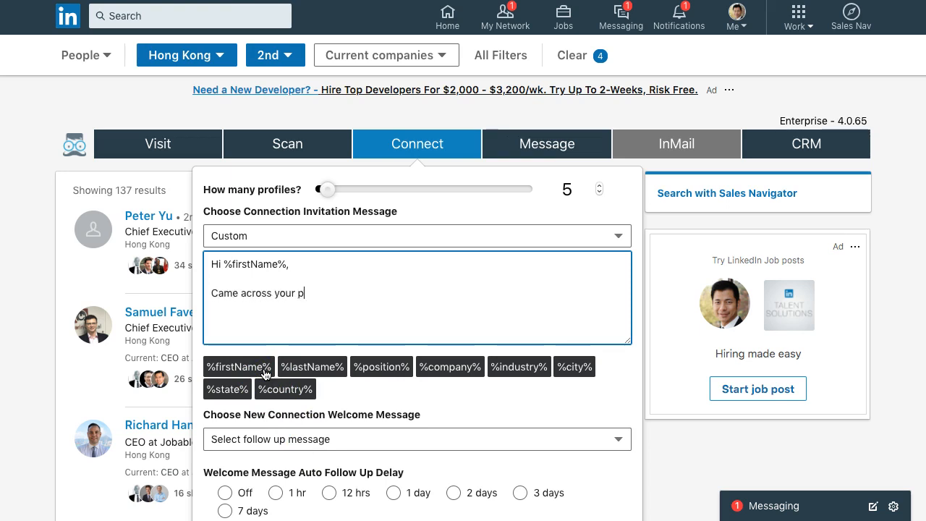
text(rofile in the)
click(507, 373)
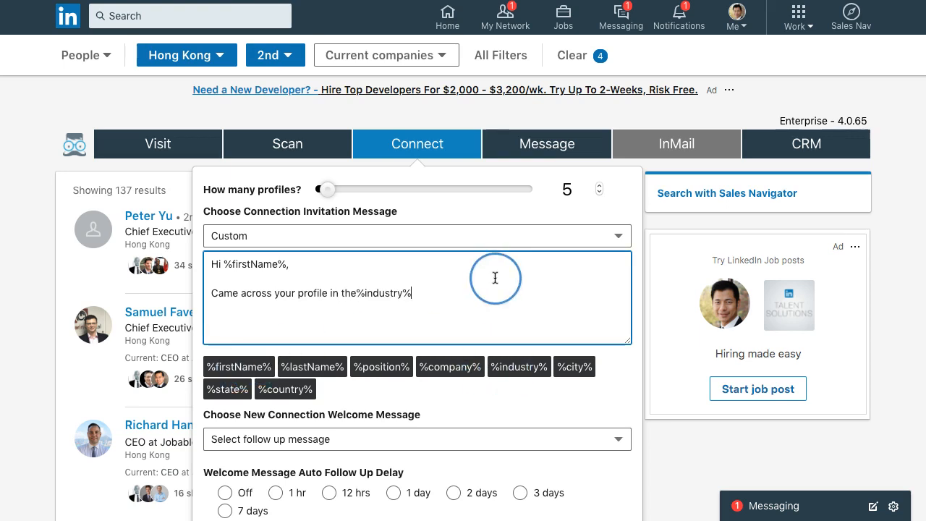
key(Left)
key(Left)
key(Left)
key(Left)
key(Left)
key(Left)
key(Left)
key(Left)
text(%industry%)
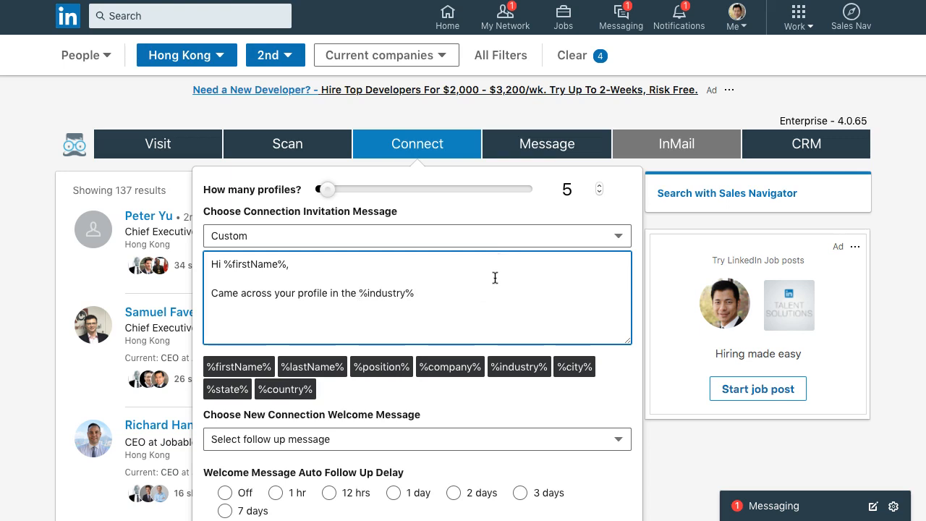
- Complete the invitation's sentence with "and i thought it would be worthwhile connecting."
text( and i thought it would be wort)
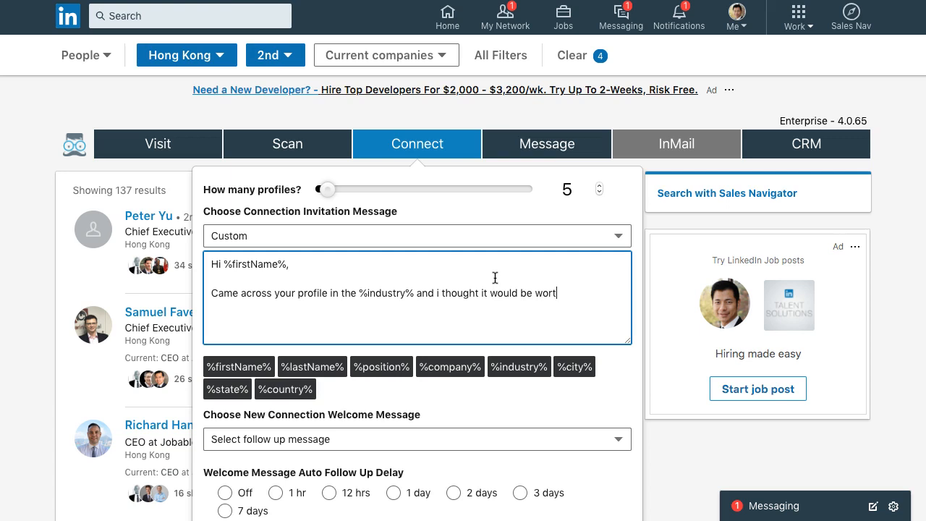
text(hwhi)
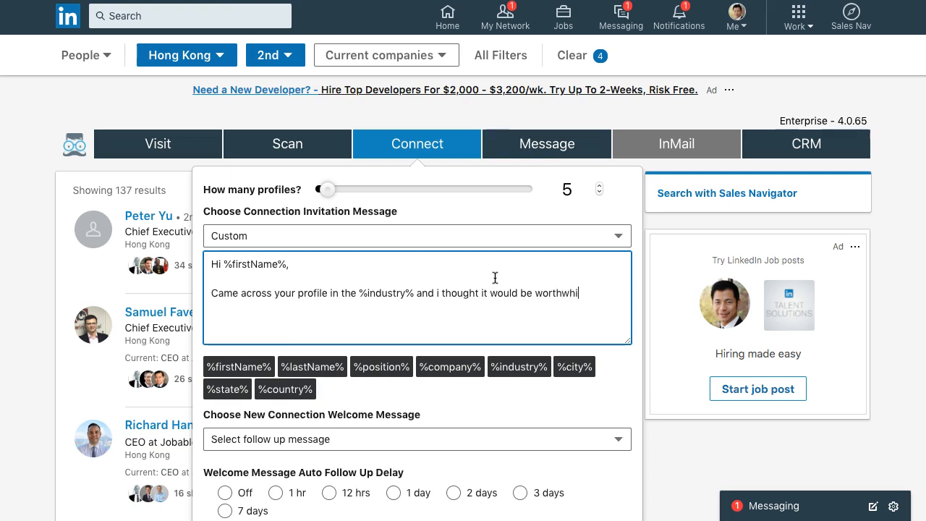
text(le connecting.)
- Add the closing paragraph "Hope you accept." to the invitation message, correcting the mistyped words
key(Return)
key(Return)
text(Hope yo uacce)
key(BackSpace)
key(BackSpace)
key(BackSpace)
key(BackSpace)
key(BackSpace)
key(BackSpace)
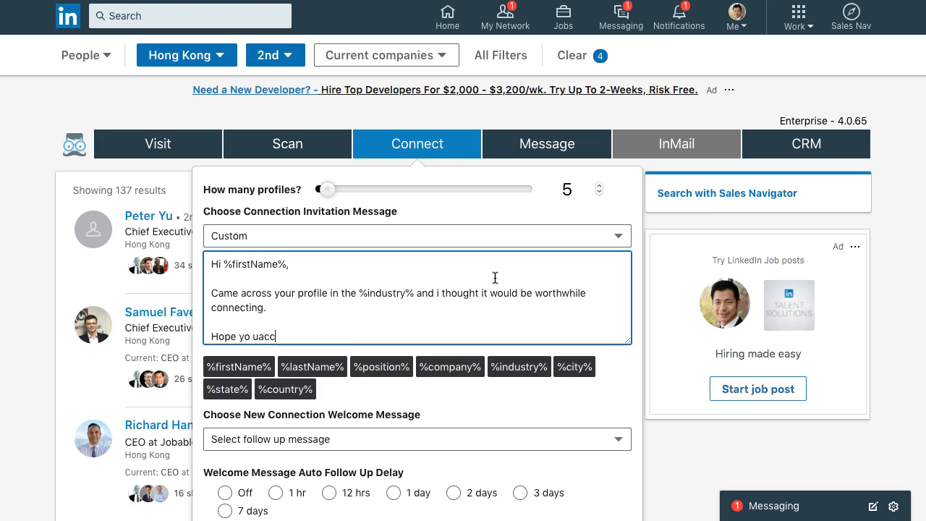
text(u)
key(BackSpace)
key(BackSpace)
text(u accept.)
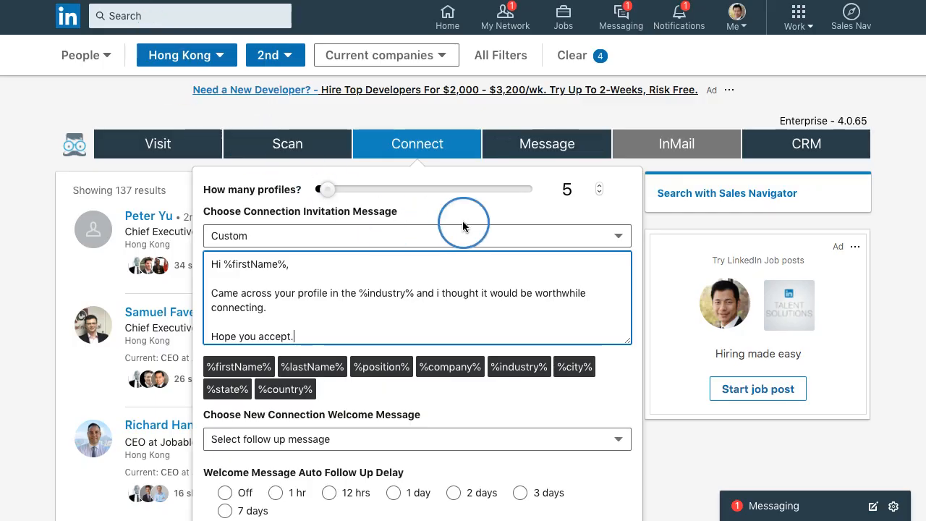
- Choose a custom new-connection welcome message and get its empty message text ready for editing
scroll(463, 227, down, 3)
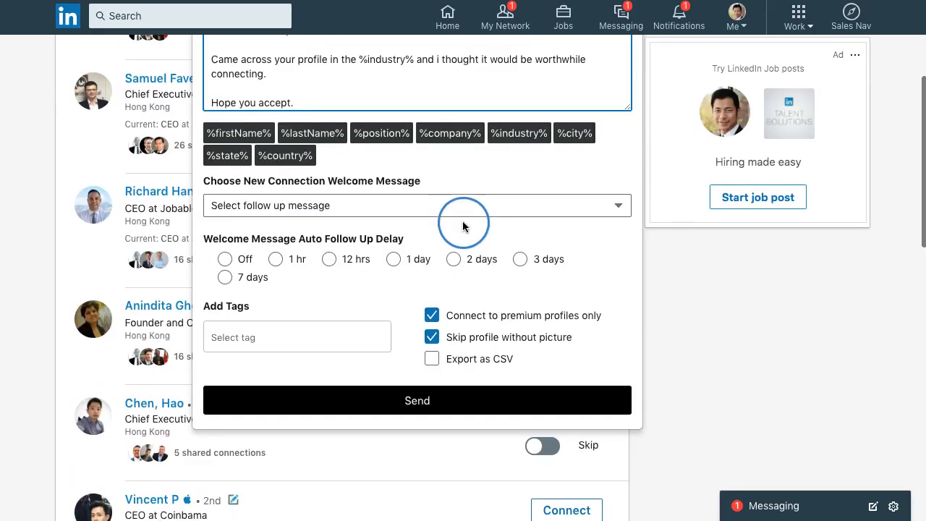
click(439, 207)
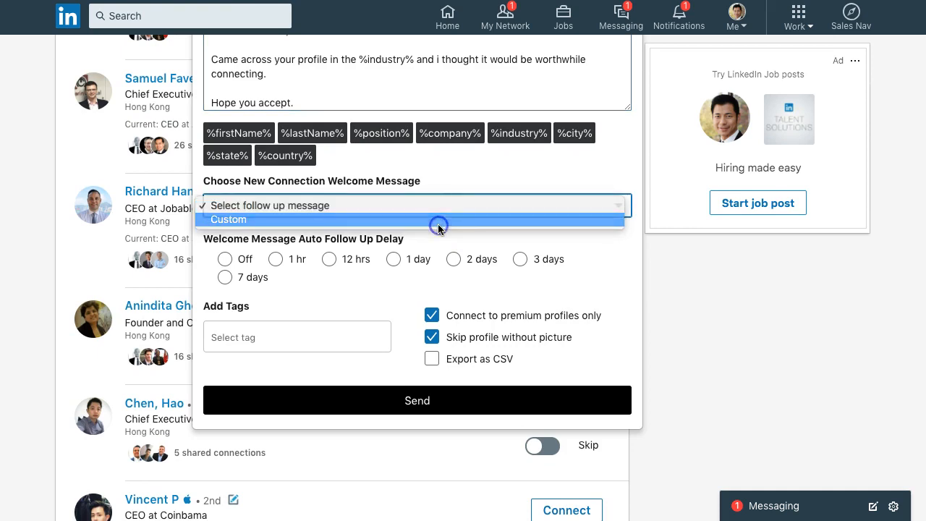
click(438, 220)
click(437, 239)
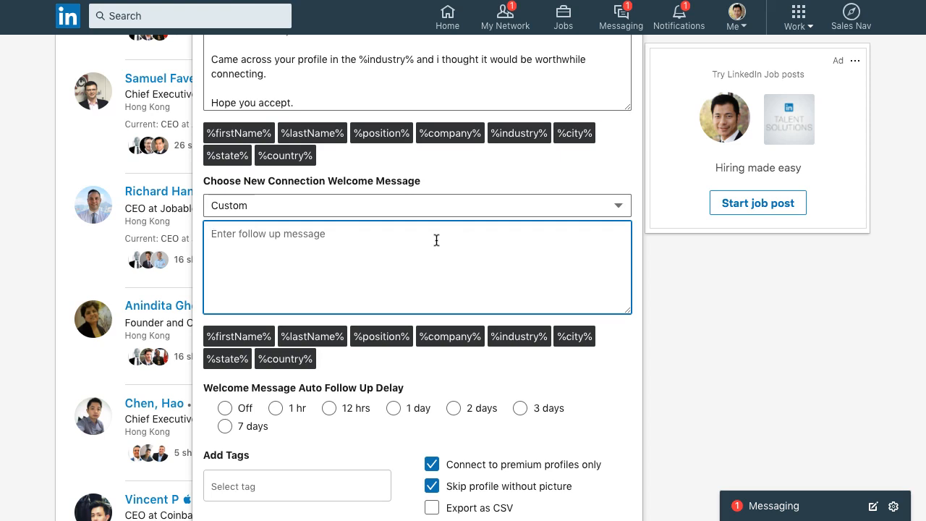
- Write the welcome message's opening line "Thanks for connecting with me today %firstName%!", inserting the first-name placeholder
text(Thanks for c)
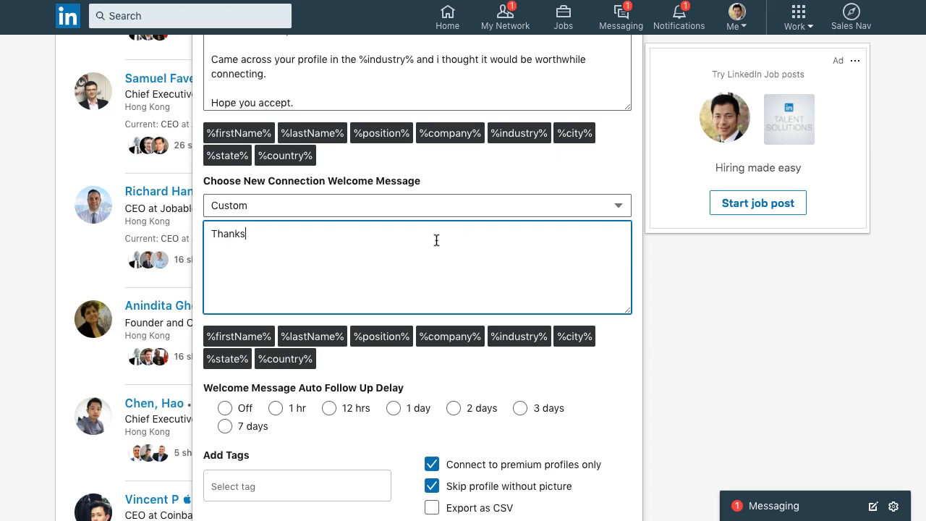
key(BackSpace)
text(connecitng)
key(BackSpace)
key(BackSpace)
key(BackSpace)
key(BackSpace)
text(ting with me today)
click(246, 337)
text(!)
- Add a second paragraph "Look forward to staying in touch." to the welcome message and replace it with "So what do you exactly?"
key(Return)
key(Return)
text(Look forward to staying in touch.)
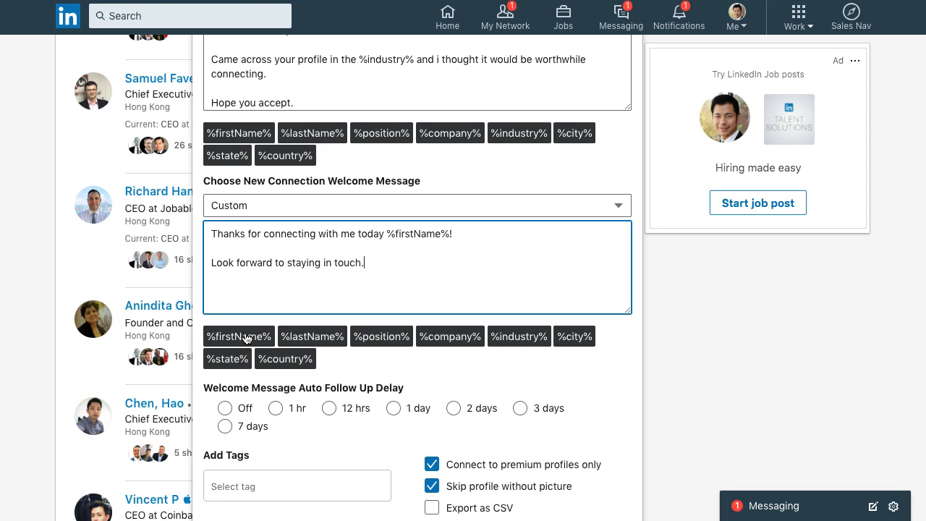
drag(372, 282, 201, 266)
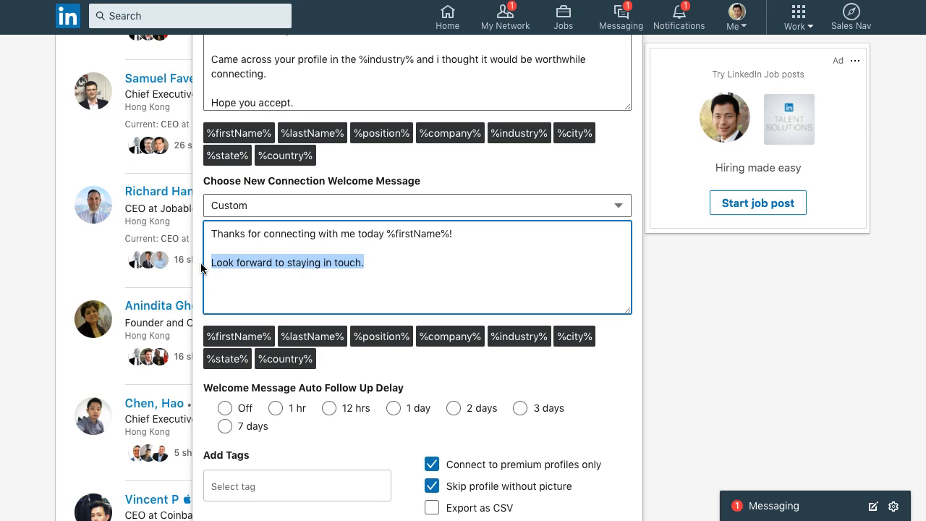
text(So what do you exa)
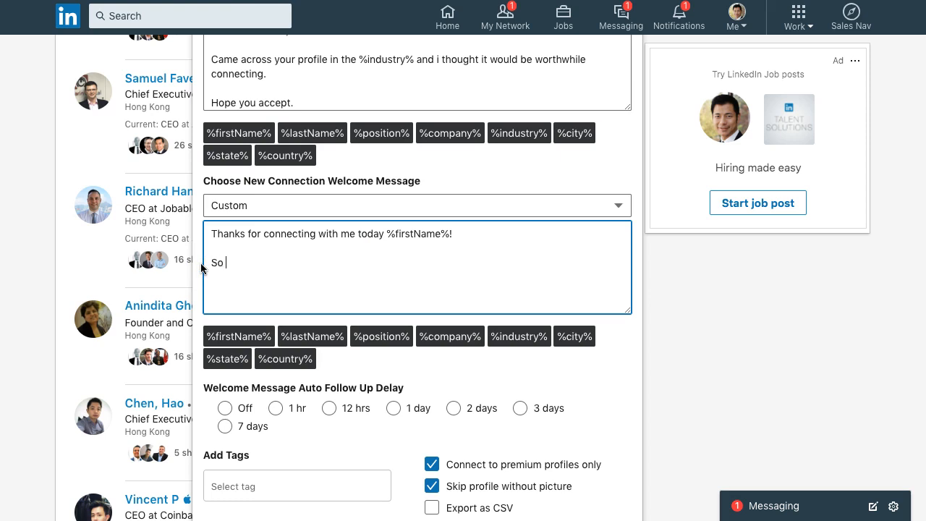
text(ctly?)
key(Return)
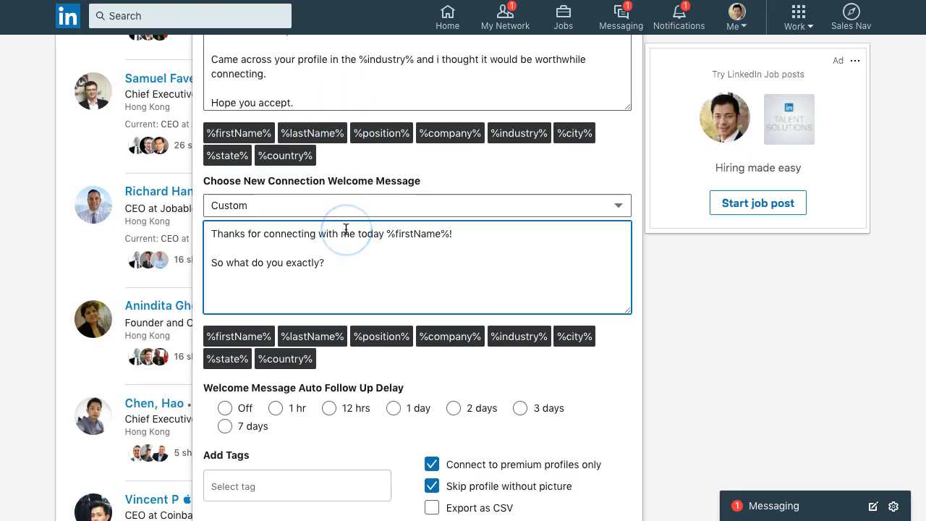
- Set the welcome message's auto follow-up delay to 12 hrs
scroll(340, 228, down, 3)
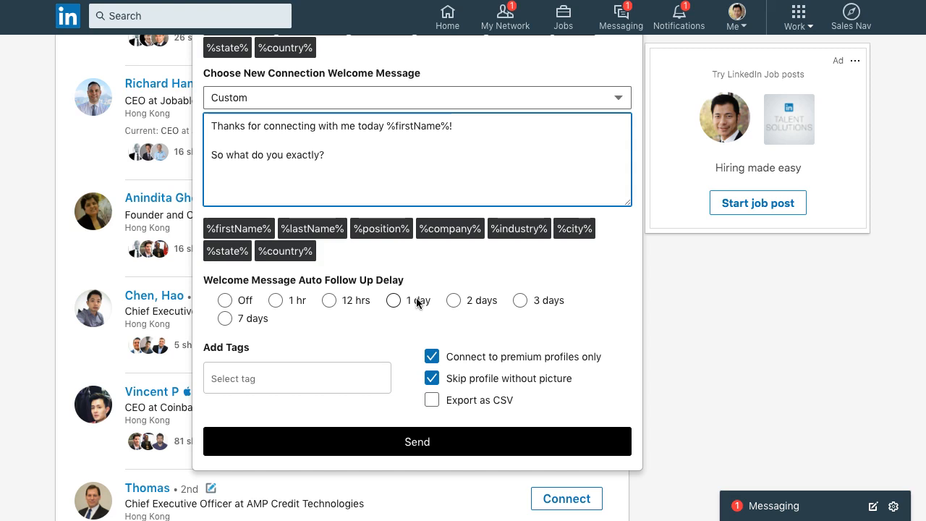
key(Return)
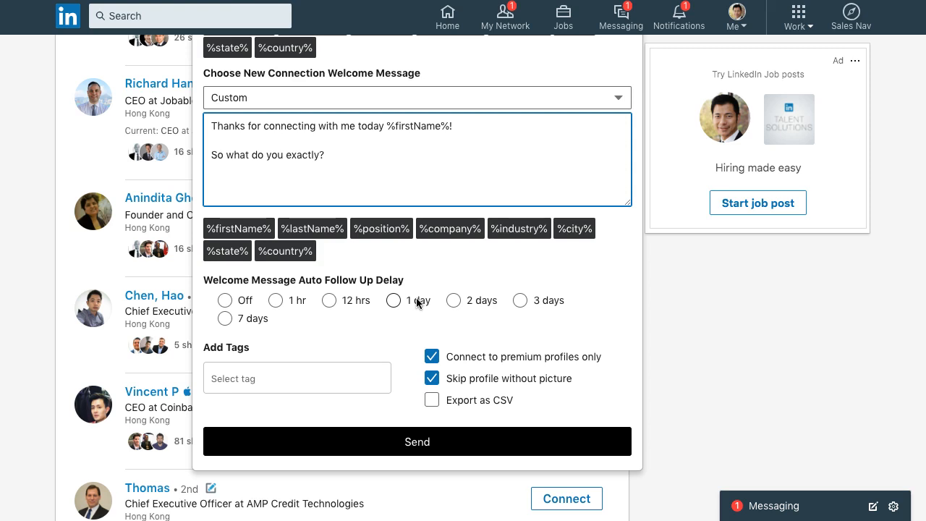
click(225, 301)
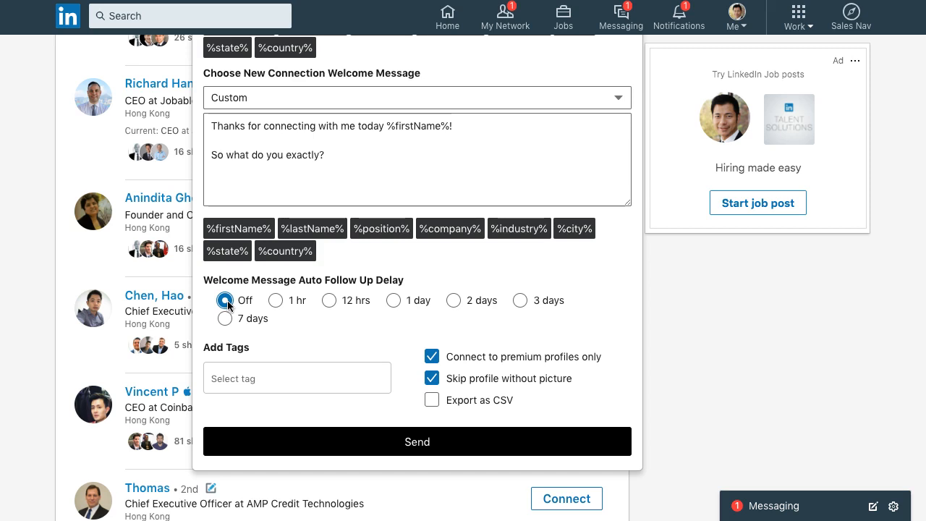
click(262, 299)
click(293, 302)
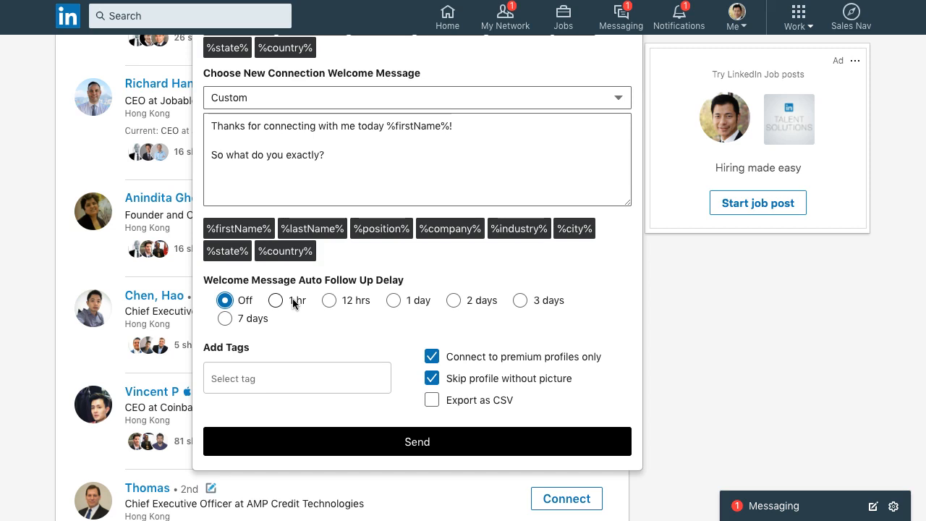
click(490, 303)
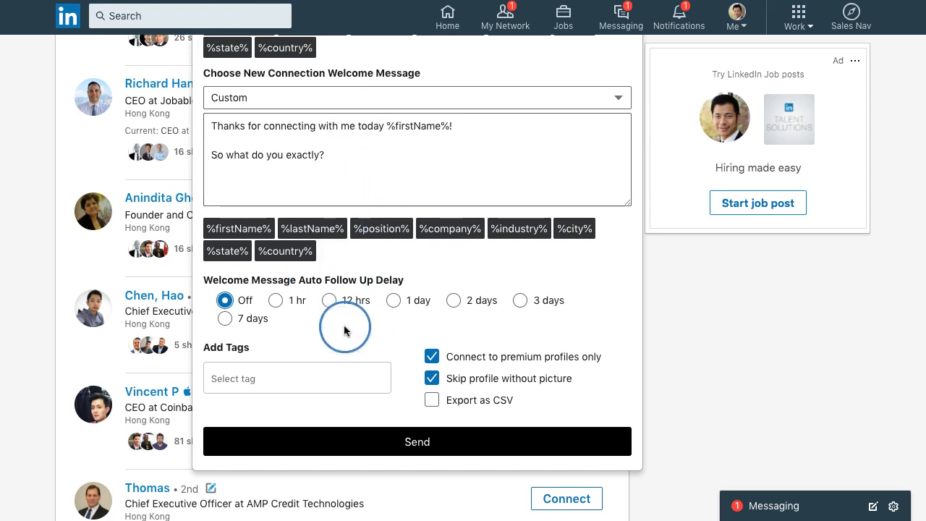
click(330, 301)
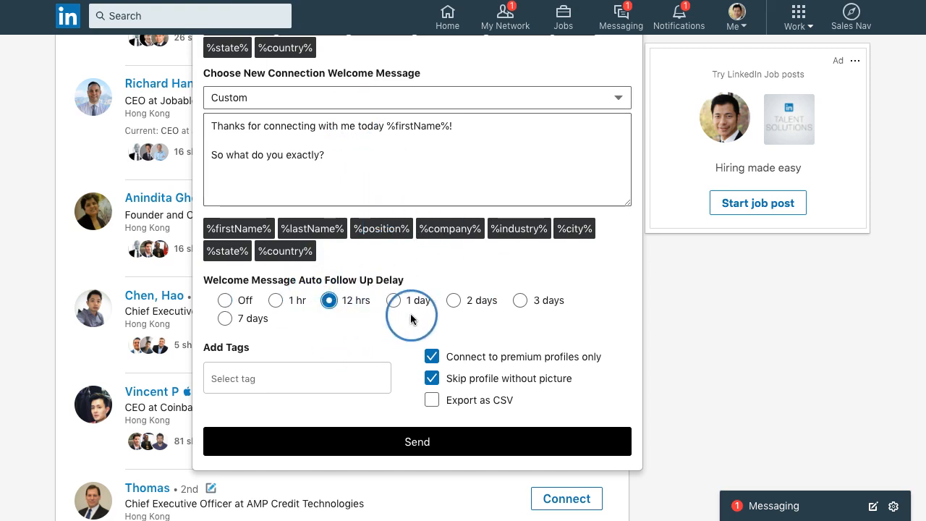
- Look at the campaign's tag selection, switch to the CRM's Connections list and examine the tags available for the first contact
scroll(410, 319, down, 1)
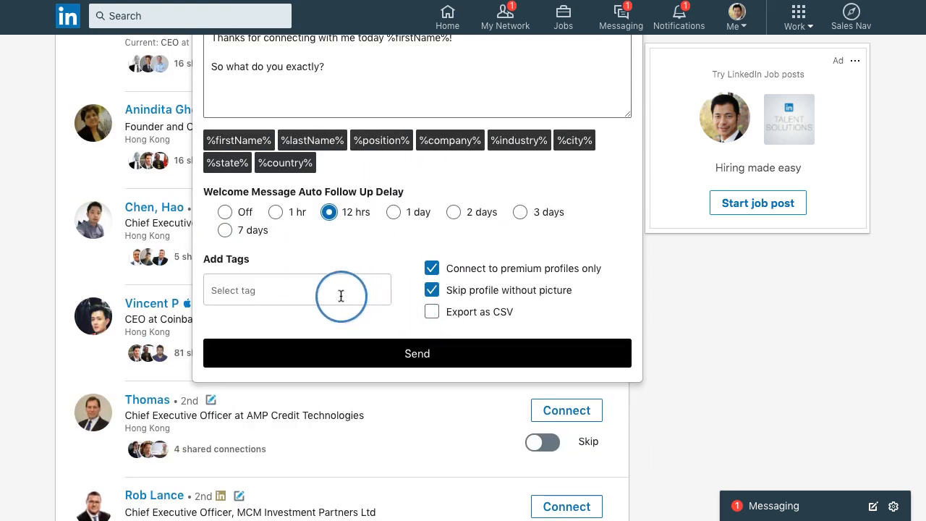
click(341, 296)
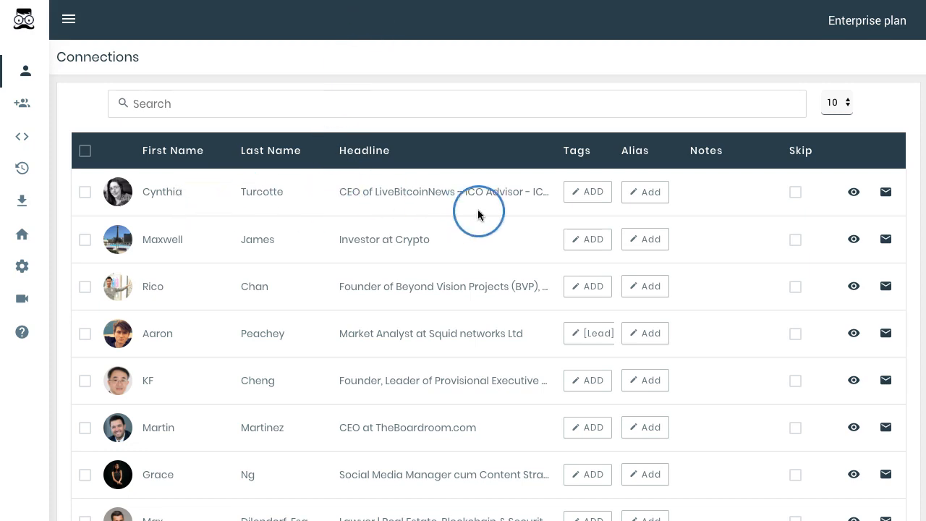
click(595, 192)
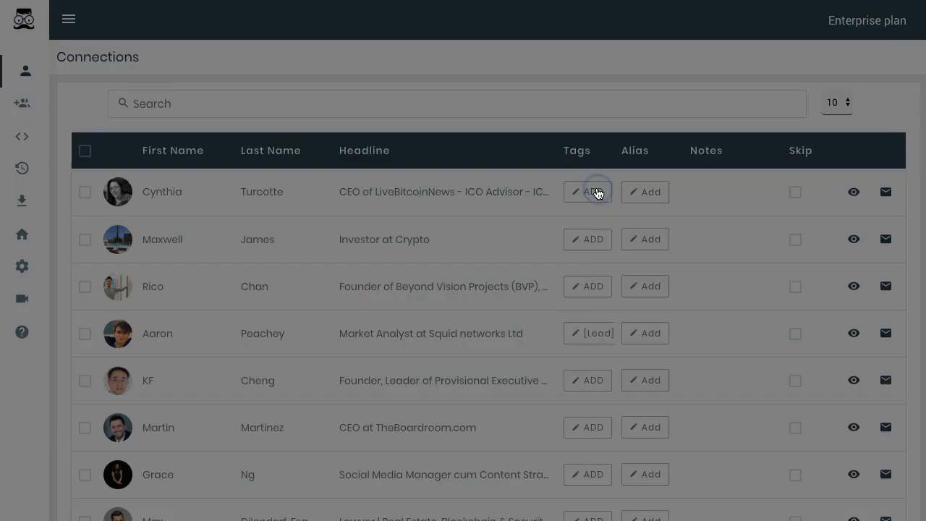
click(499, 248)
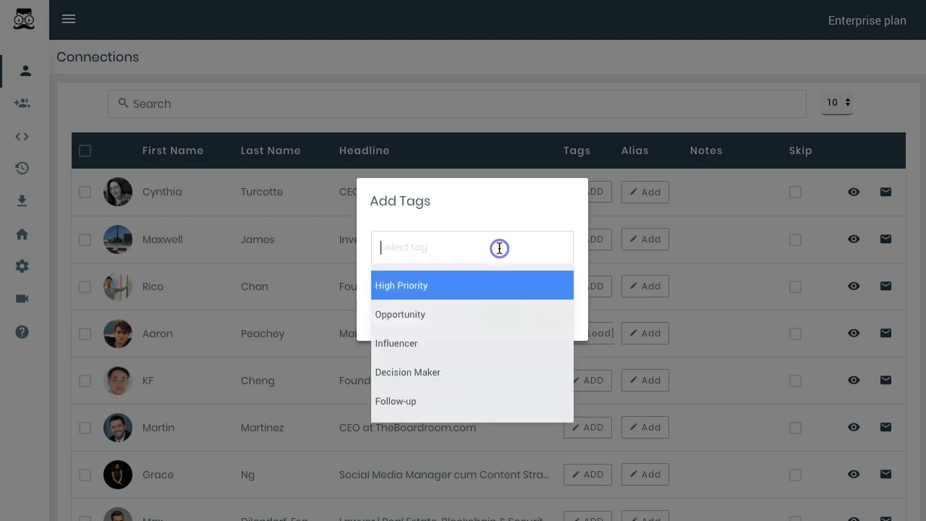
click(518, 213)
click(547, 314)
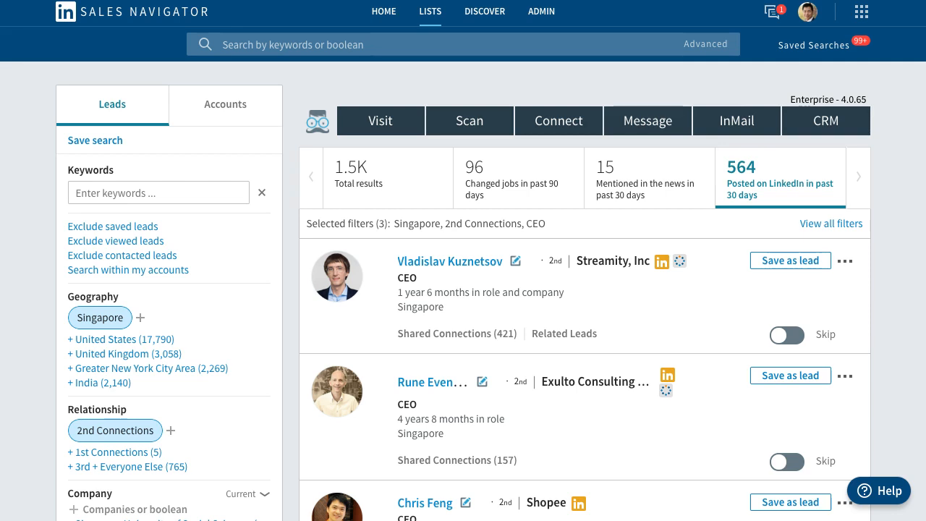
- Apply the Customer tag to the Streamity, Inc lead in the Sales Navigator results, and remove that tag again
click(846, 262)
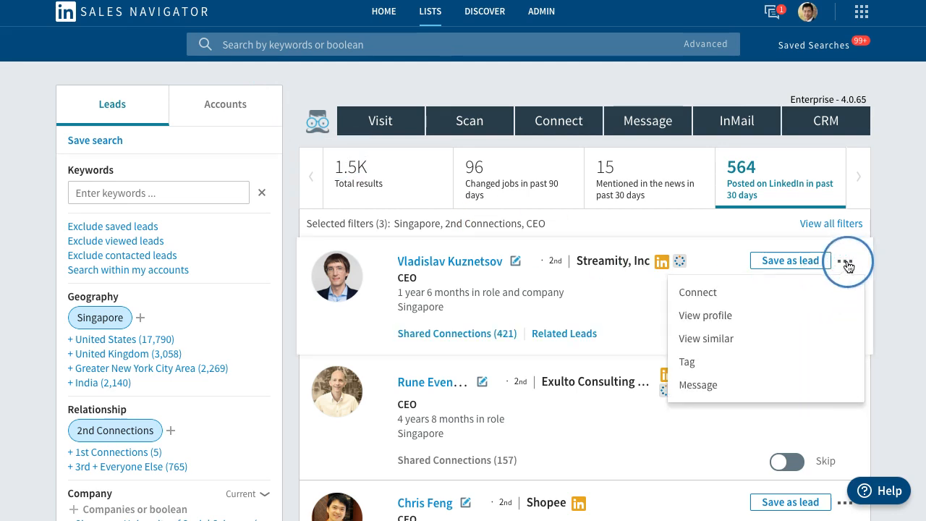
click(805, 358)
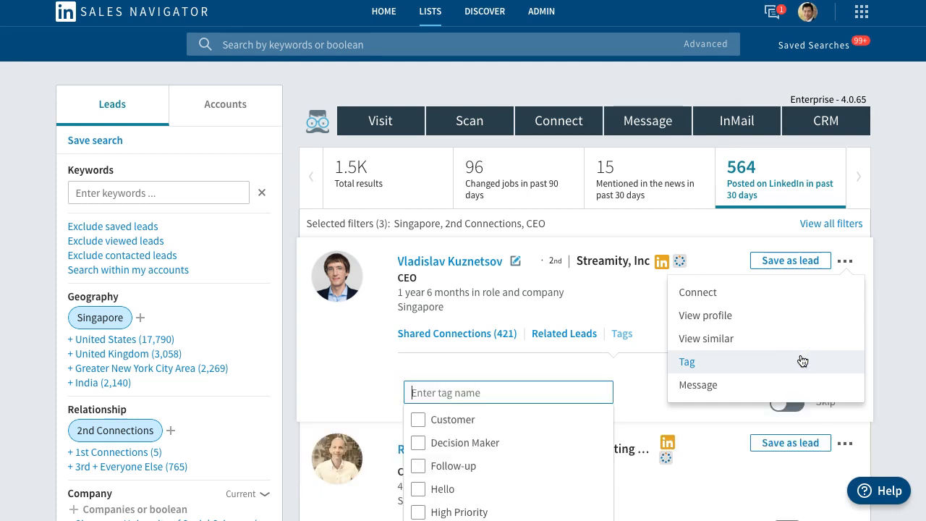
click(891, 264)
scroll(891, 264, down, 2)
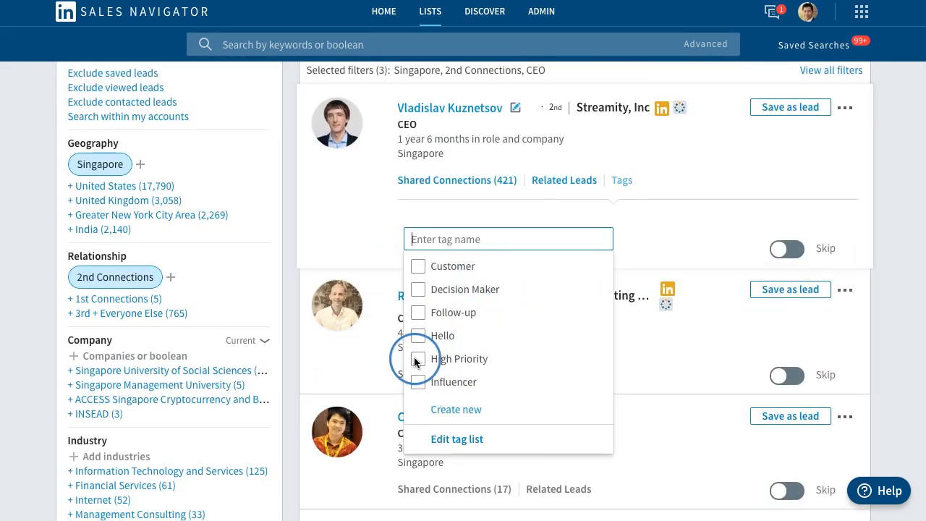
click(418, 267)
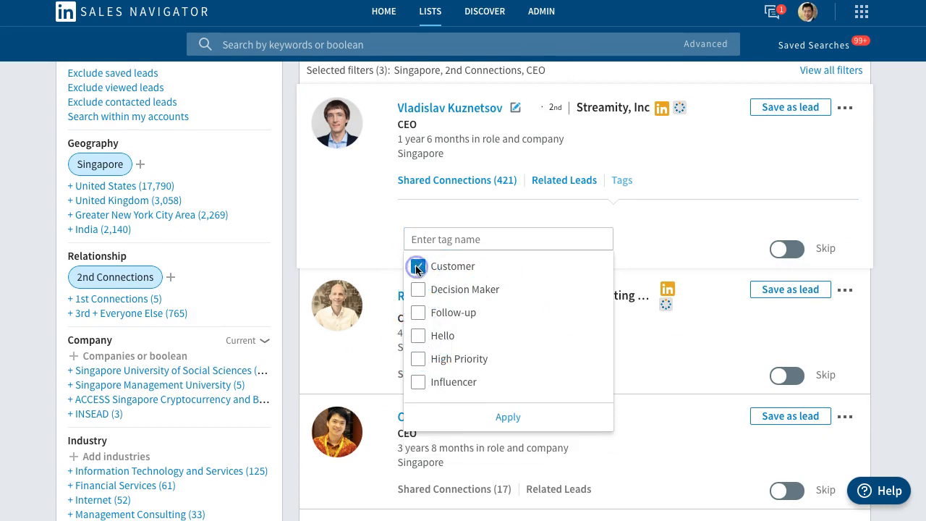
click(505, 417)
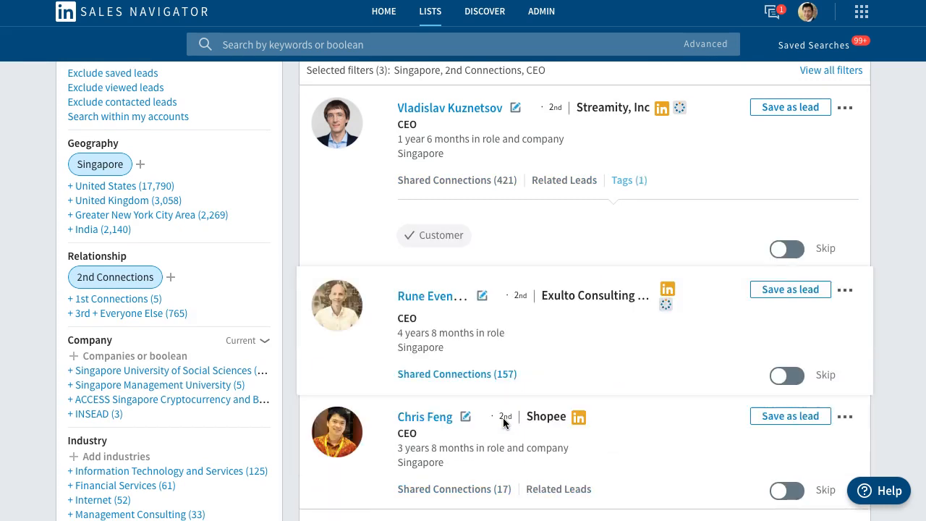
click(409, 239)
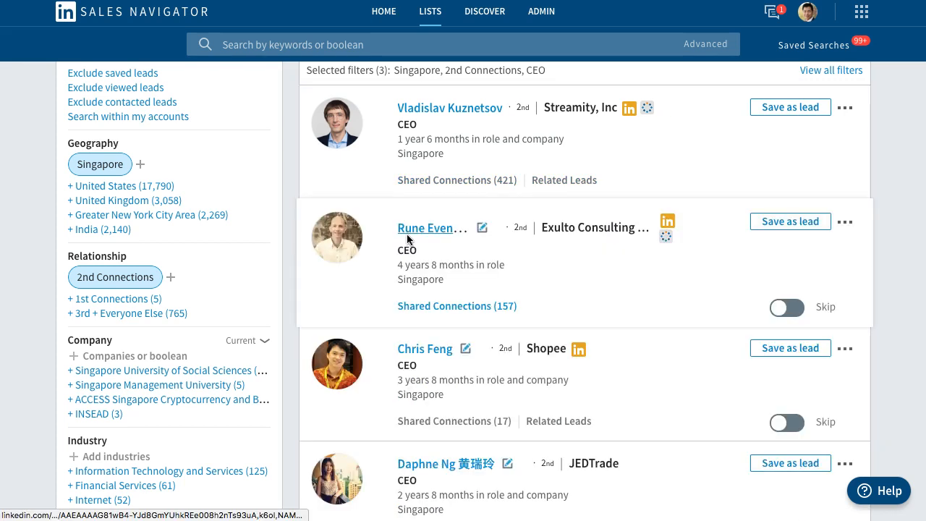
- Create a new tag named "Lead" from the Streamity, Inc lead's tag options
click(844, 109)
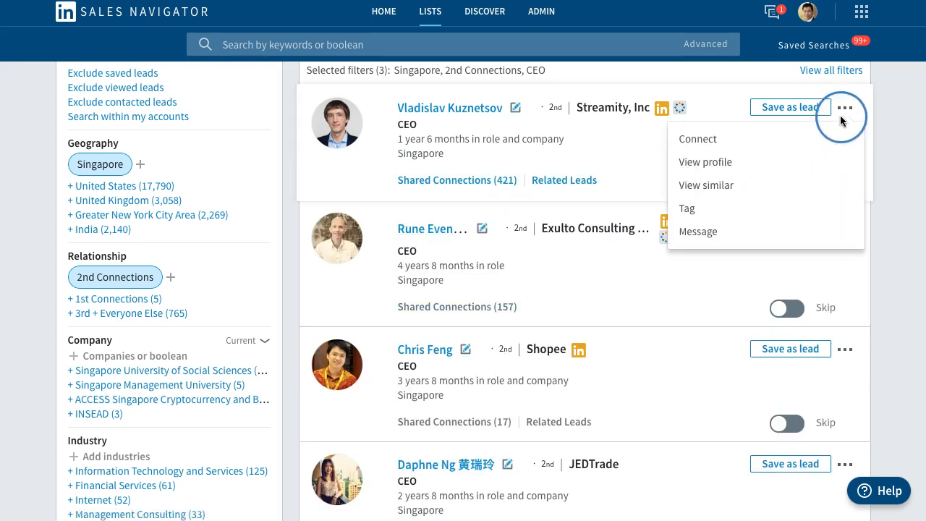
click(822, 205)
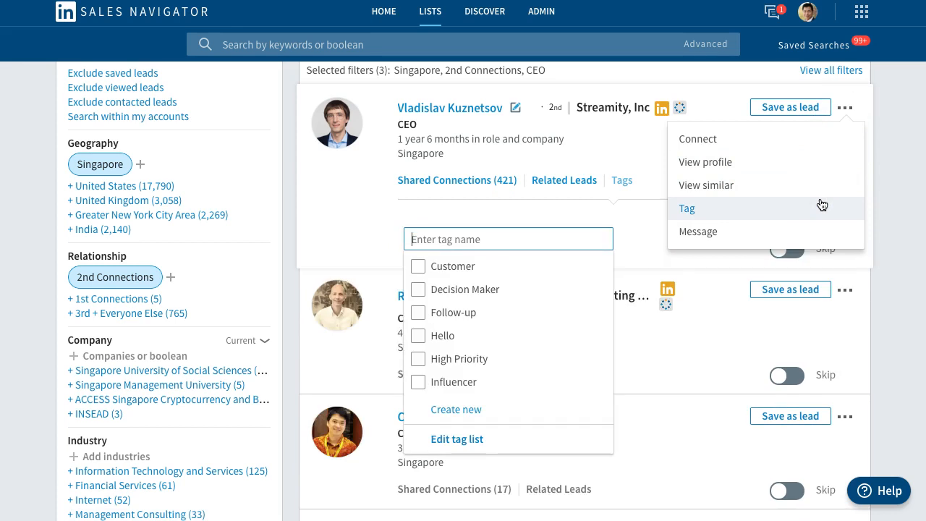
click(474, 410)
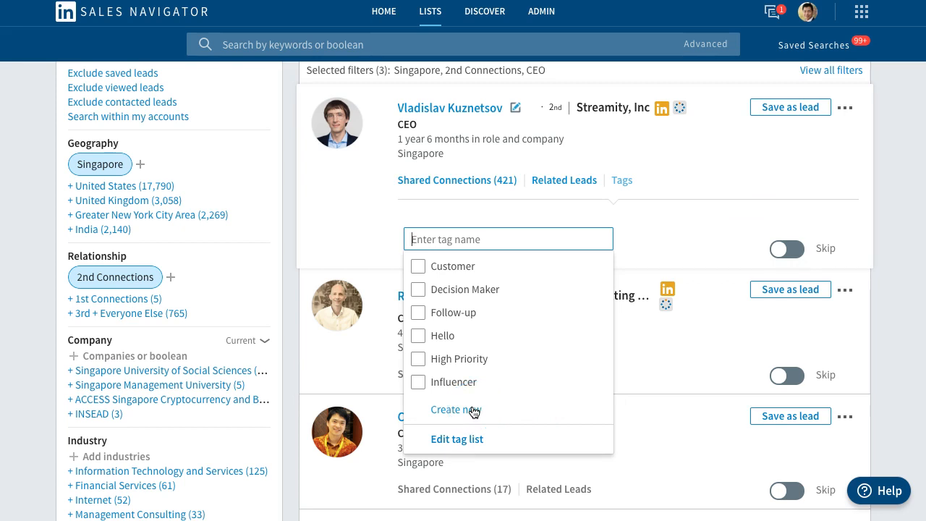
click(474, 410)
click(484, 239)
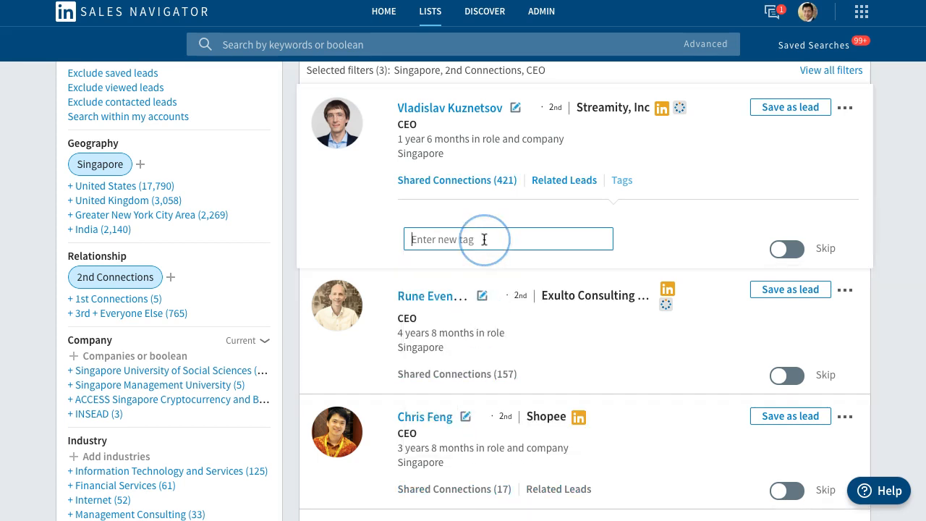
text(Lead)
click(500, 264)
click(532, 260)
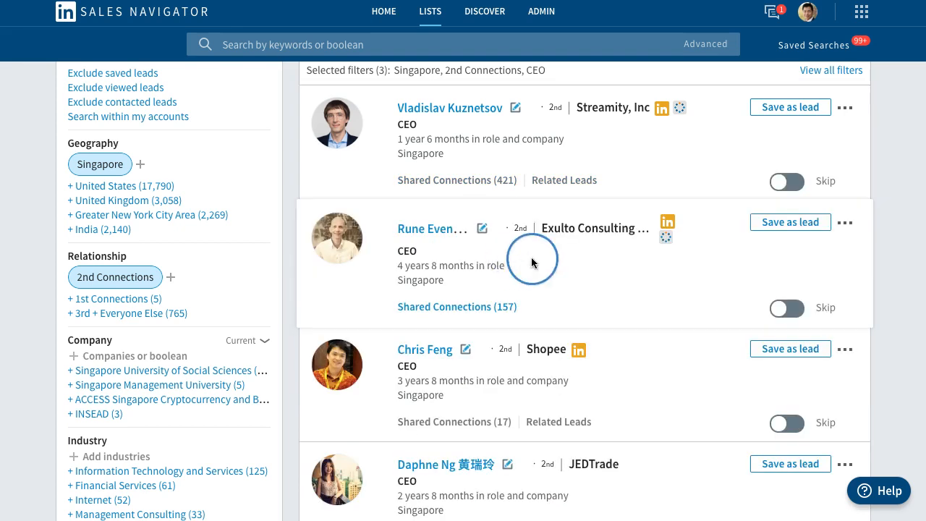
- Apply the Lead tag to the Streamity, Inc lead, and remove that tag again
click(845, 108)
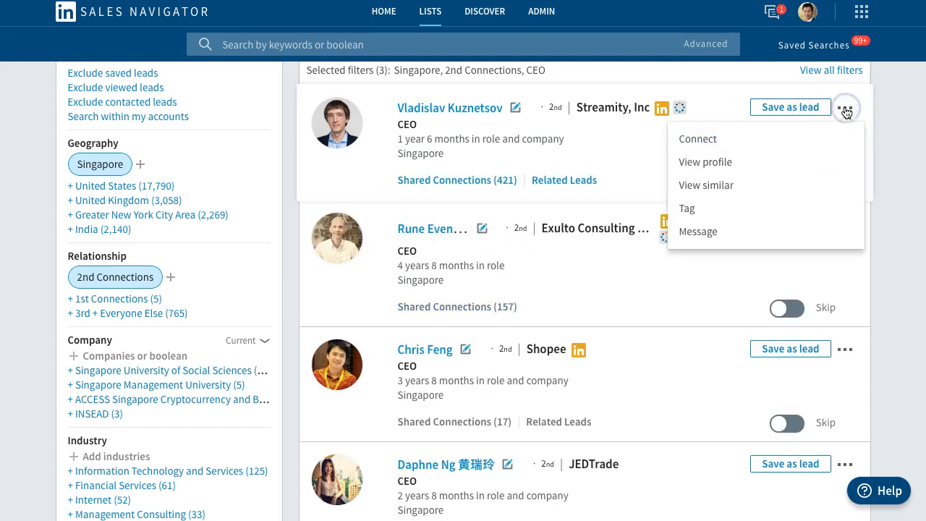
click(774, 216)
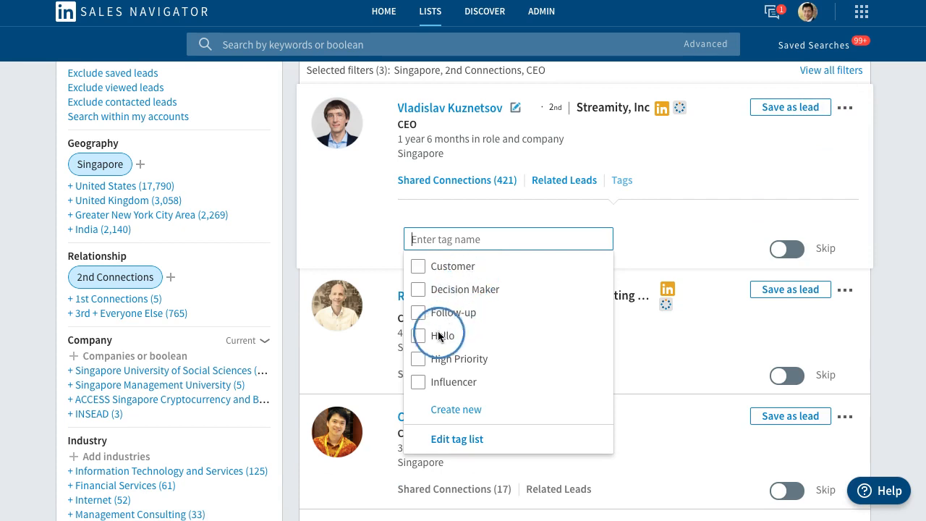
scroll(504, 355, down, 1)
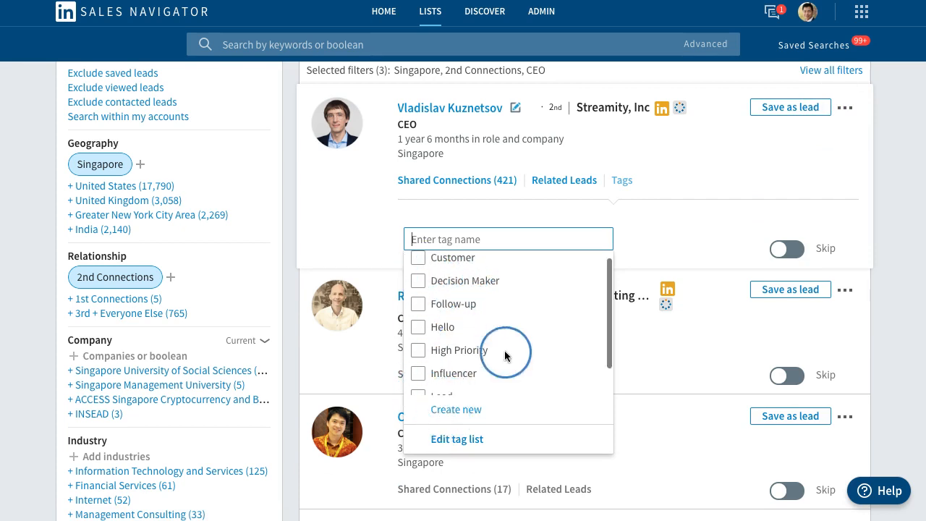
scroll(504, 355, down, 2)
click(426, 362)
click(503, 425)
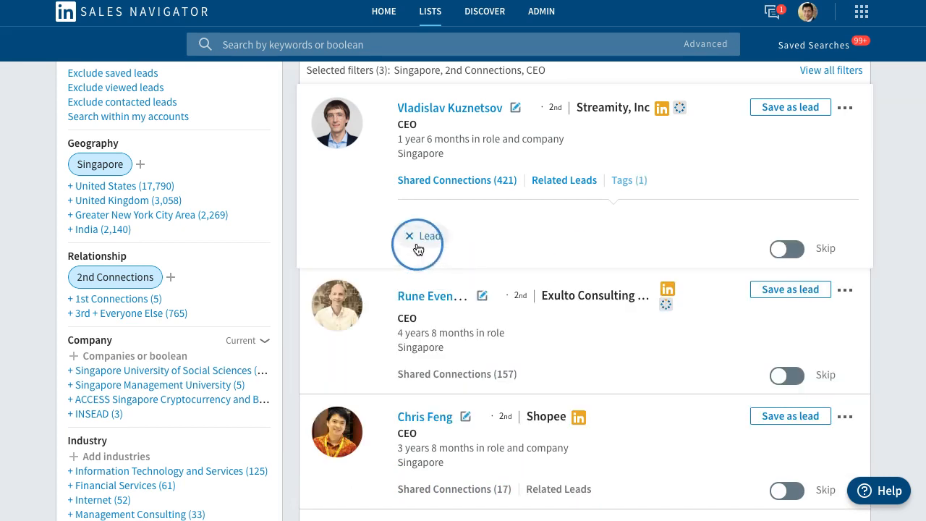
click(416, 245)
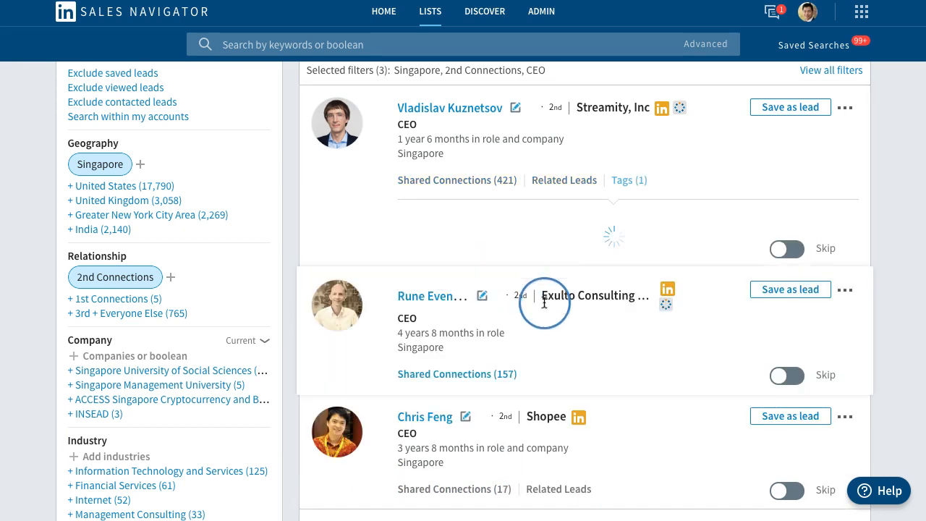
- In the Connect campaign settings, add the Lead tag and enable Add Tags in Sales Navigator
scroll(542, 296, up, 3)
click(555, 130)
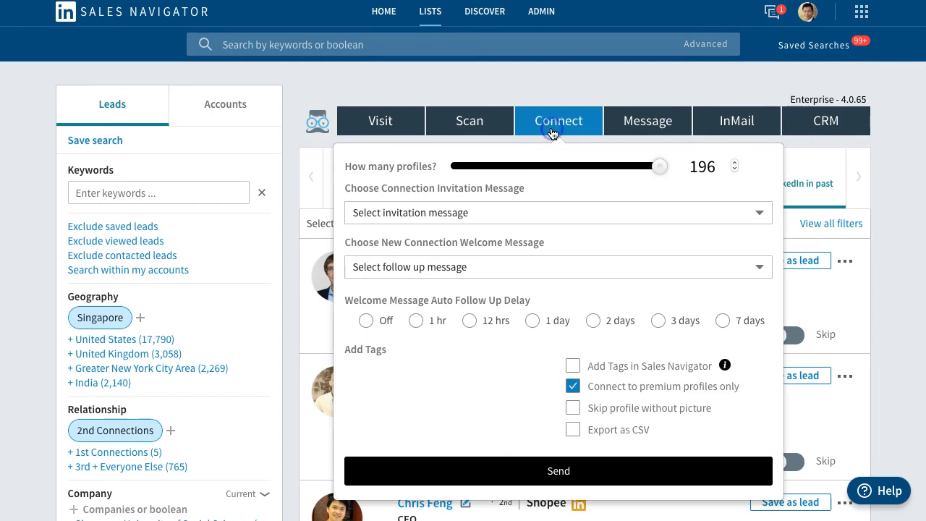
click(480, 382)
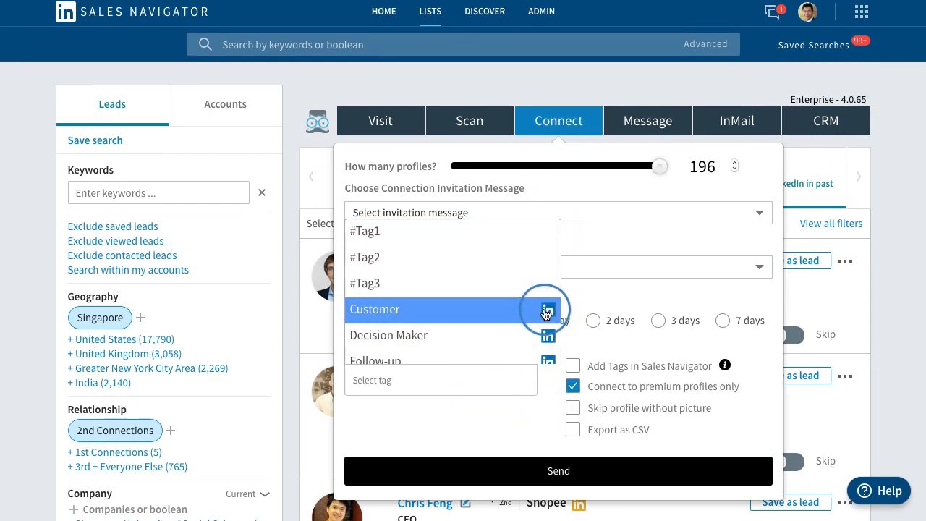
scroll(546, 312, down, 1)
scroll(480, 282, up, 1)
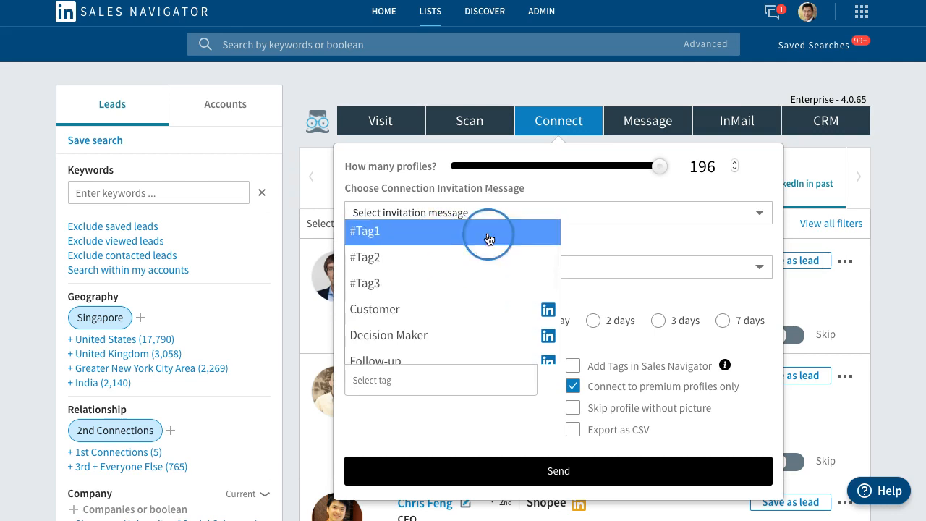
scroll(488, 312, down, 2)
click(511, 272)
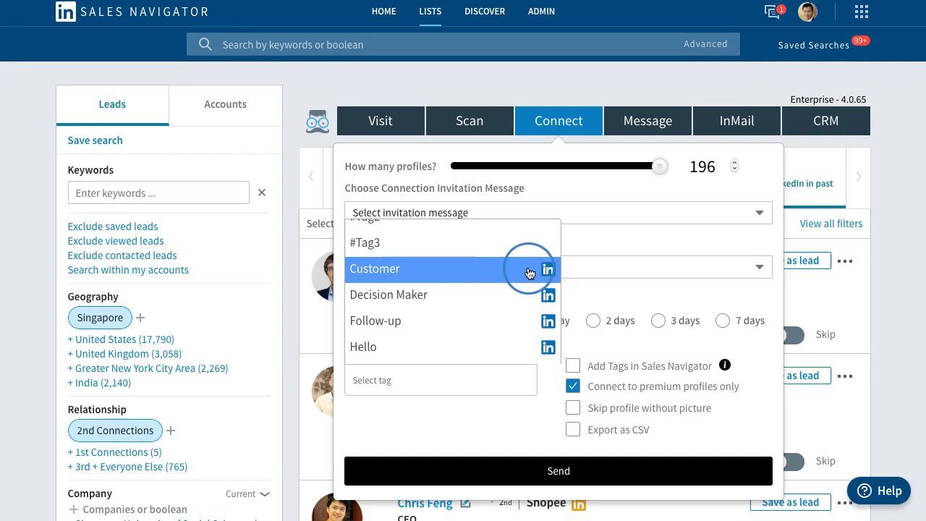
scroll(543, 311, down, 4)
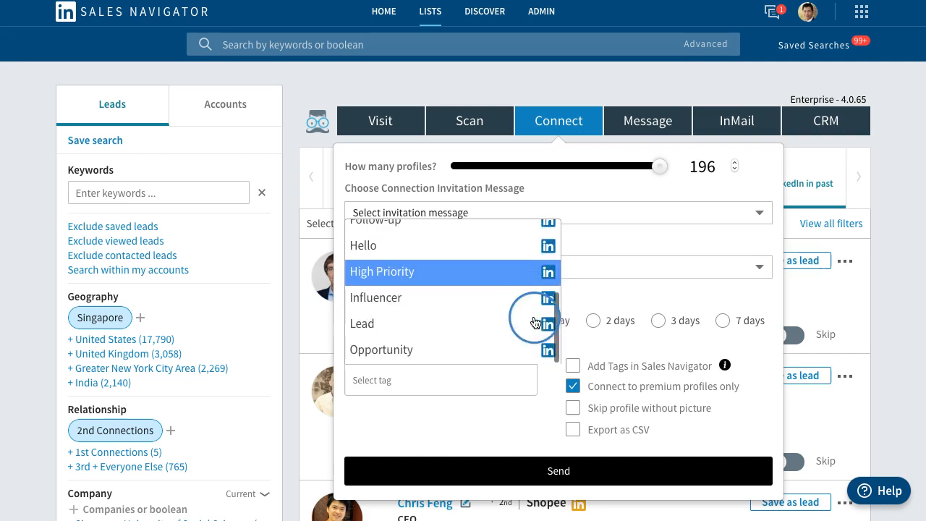
click(411, 325)
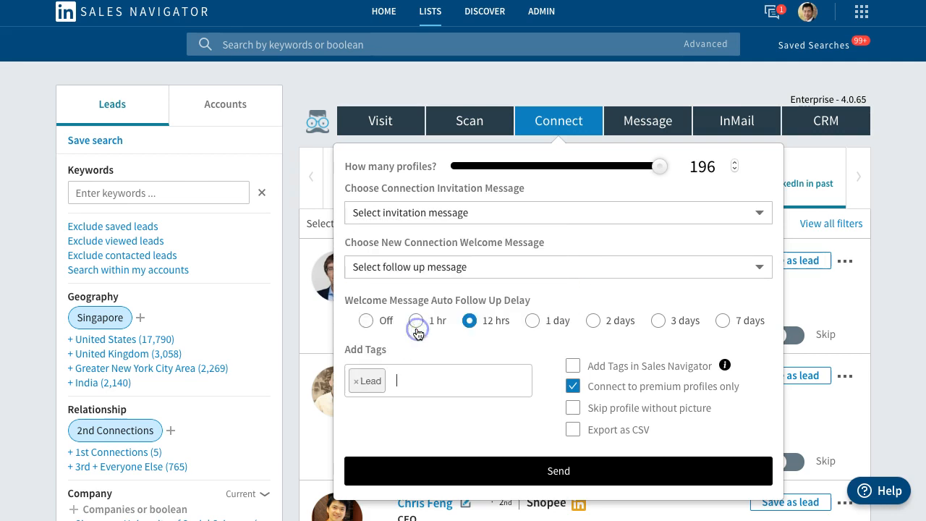
click(572, 366)
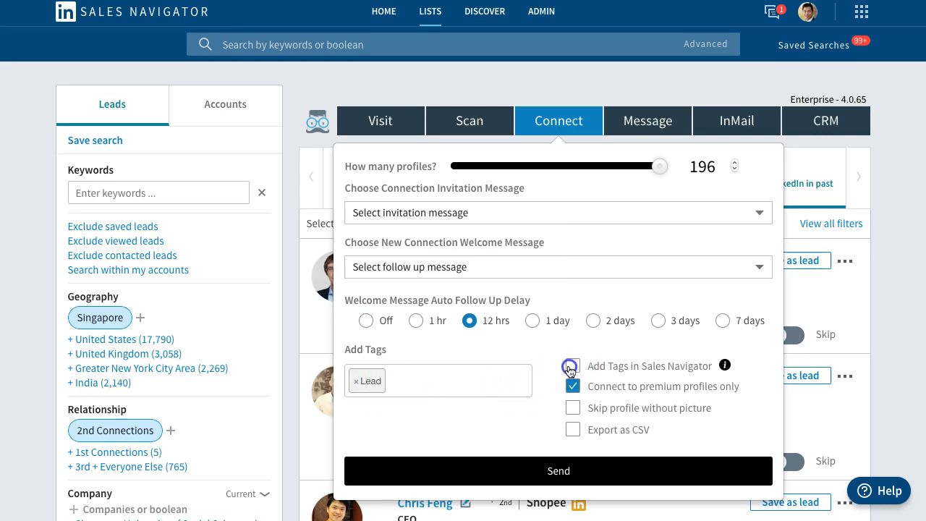
- Remove the Lead tag from the campaign, review which available tags come from LinkedIn, and close the Connect settings
click(355, 382)
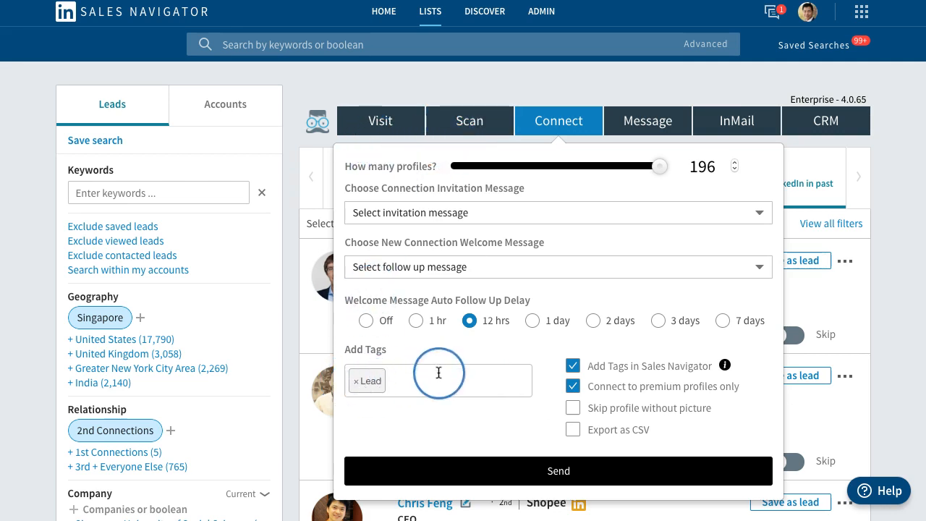
click(356, 389)
click(459, 382)
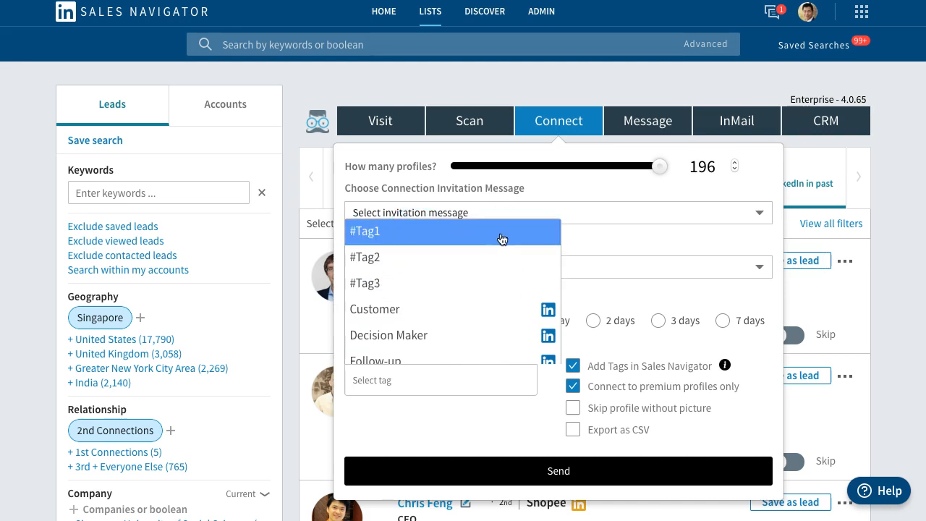
click(540, 308)
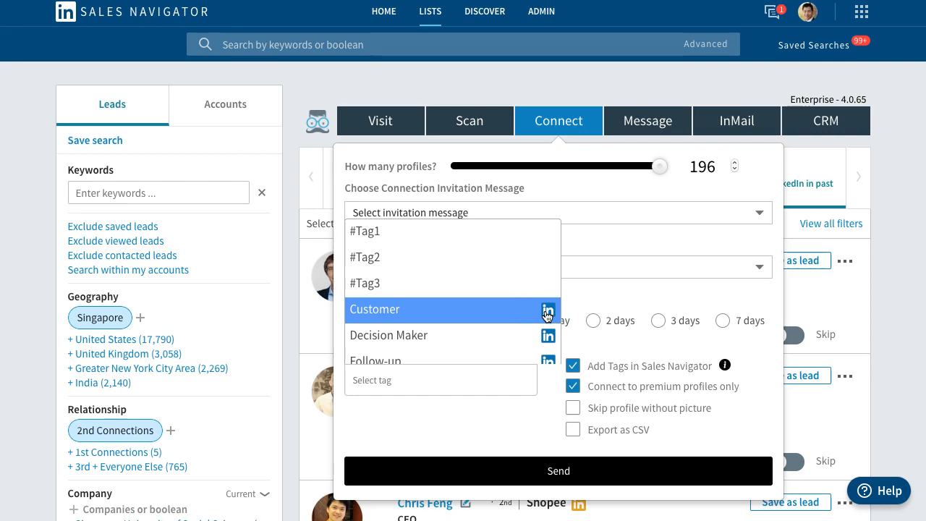
click(549, 311)
click(742, 304)
click(901, 288)
click(847, 260)
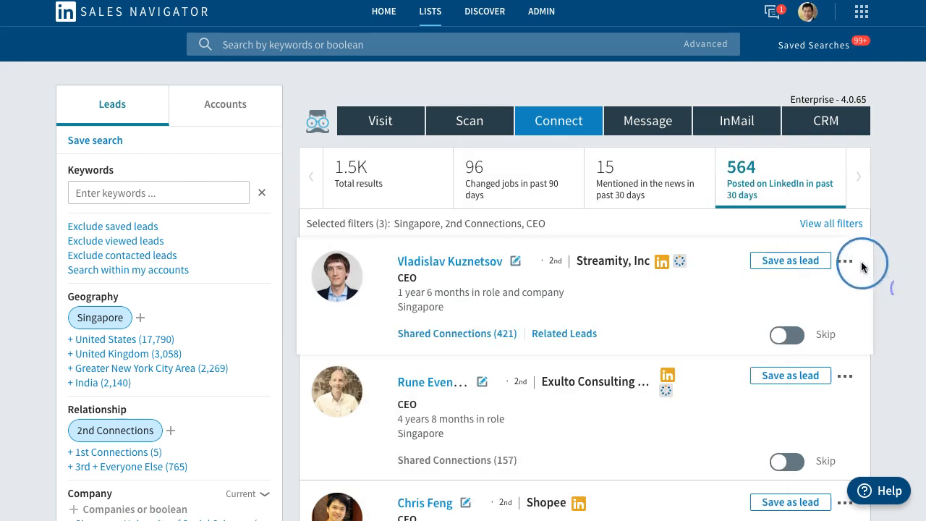
click(887, 332)
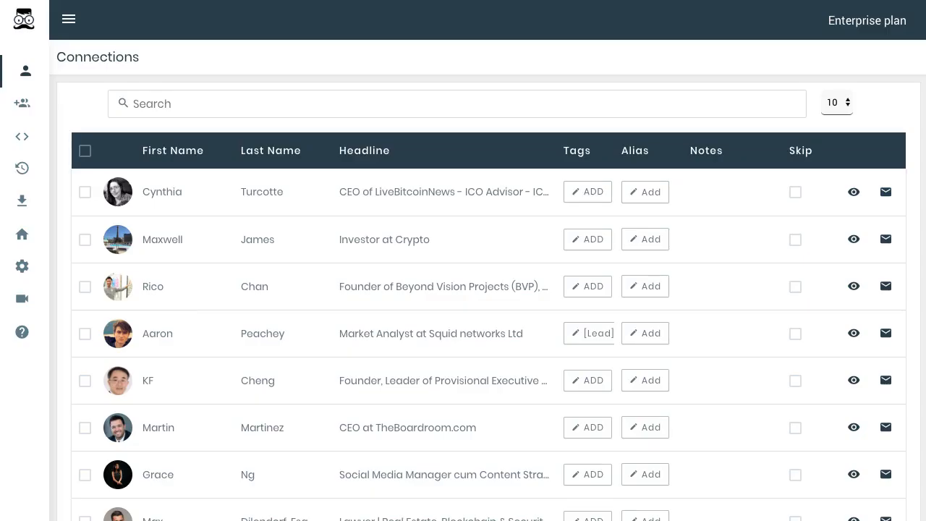
- Switch to the CRM and start a new connection invitation template titled "Test1"
mouse_move(25, 135)
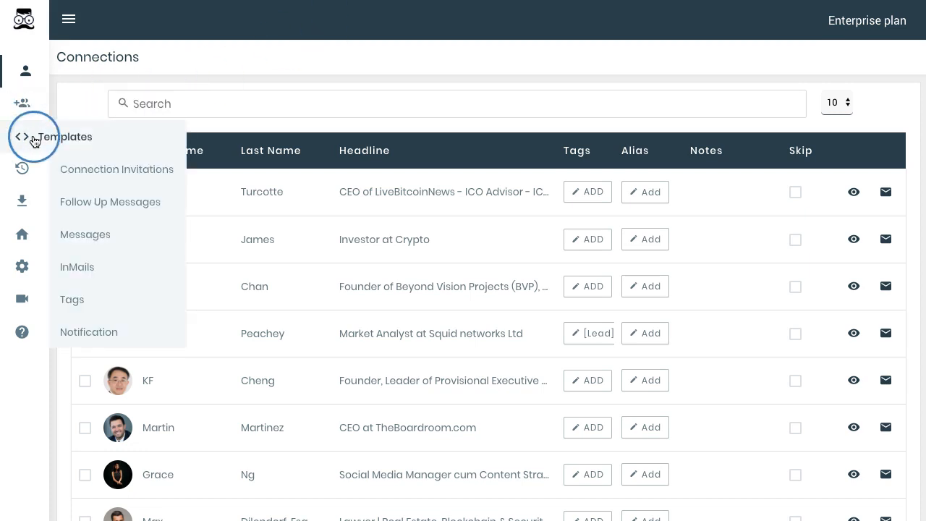
click(78, 169)
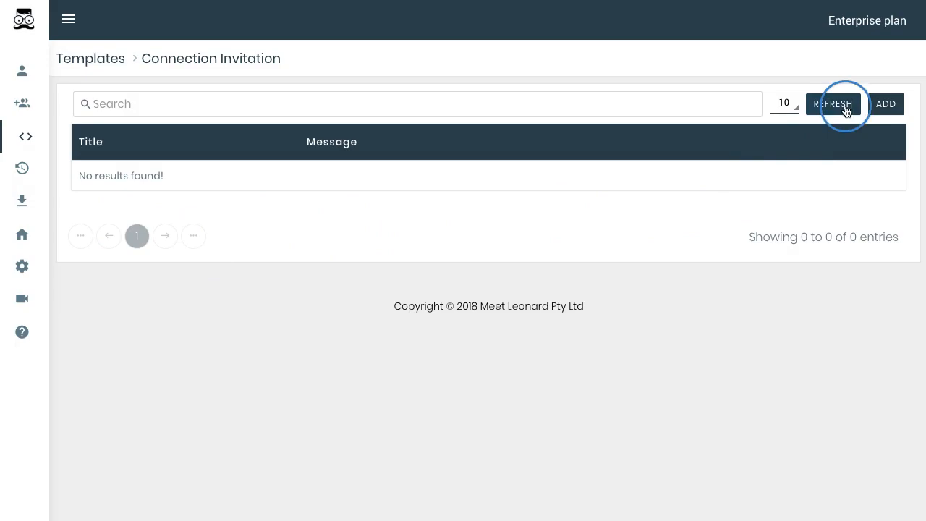
click(878, 107)
click(436, 151)
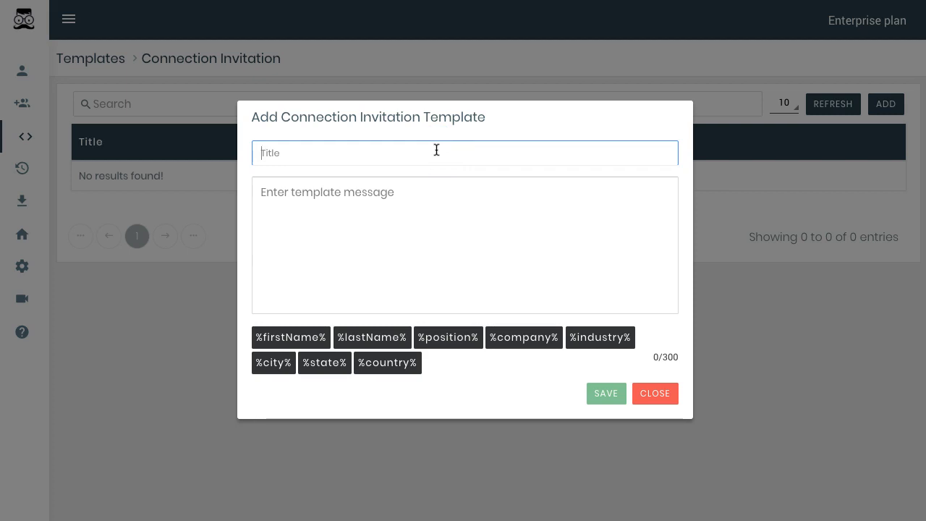
click(505, 238)
click(673, 360)
click(555, 155)
text(Test)
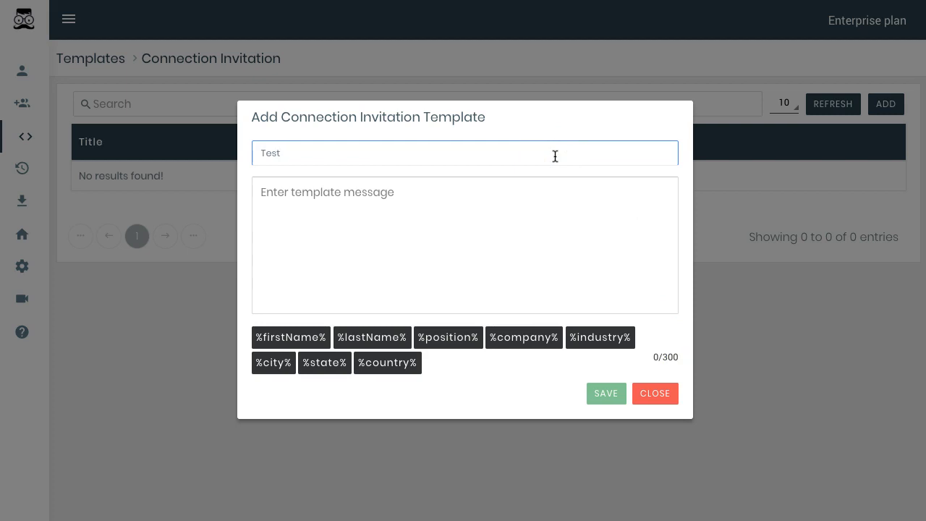
- Begin the invitation message with the greeting "Hi %firstName%," using the first-name placeholder, followed by a blank line
click(511, 236)
text(i)
key(BackSpace)
text(Hi)
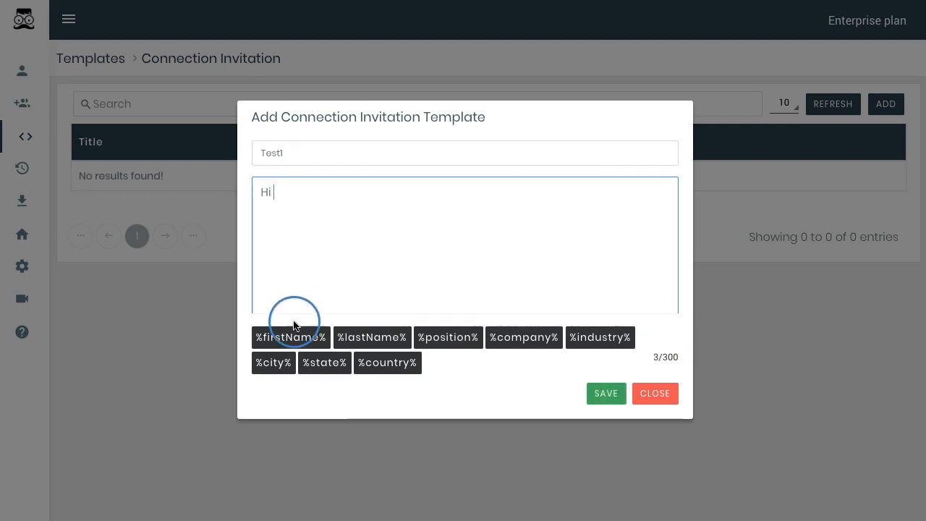
click(292, 338)
click(366, 276)
text(,)
key(Return)
key(Return)
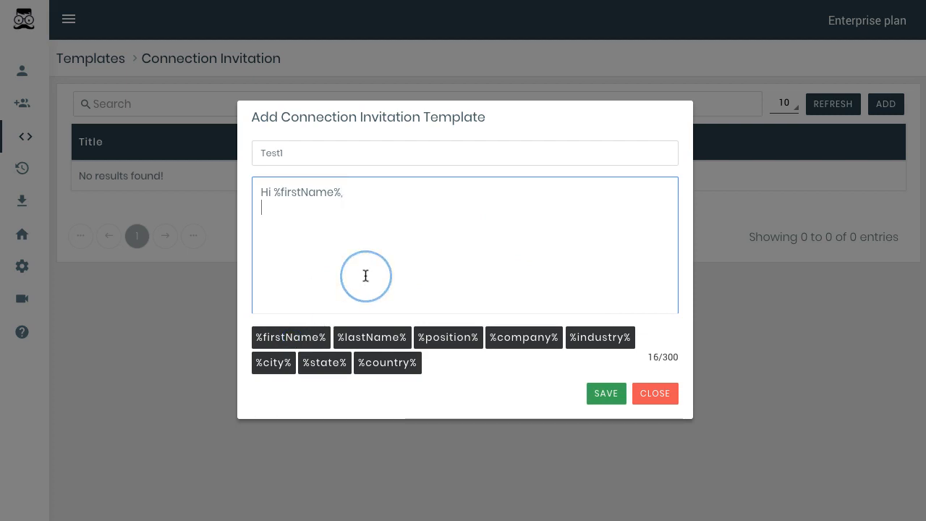
- Complete the invitation message with "Saw your profile on Linkedin and thought to connect." and save the template
text(Sa)
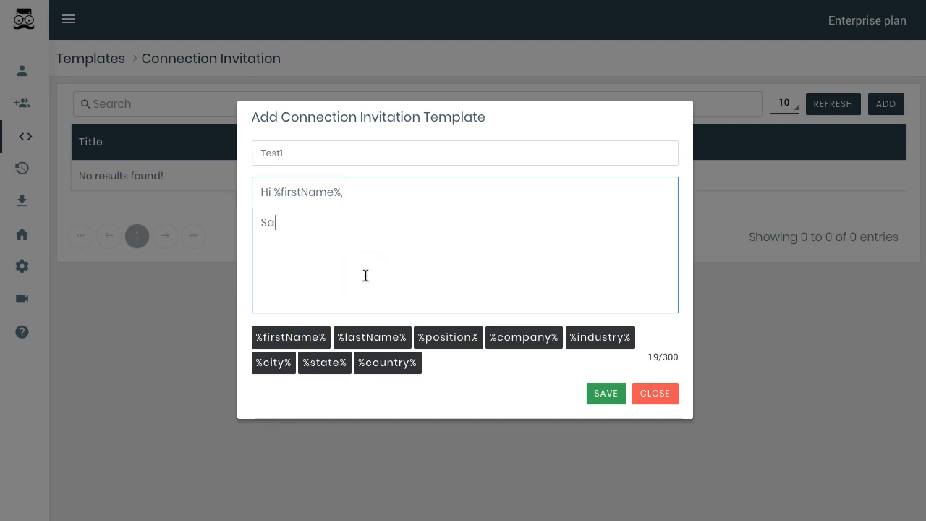
text(w your profile on Linkedin and )
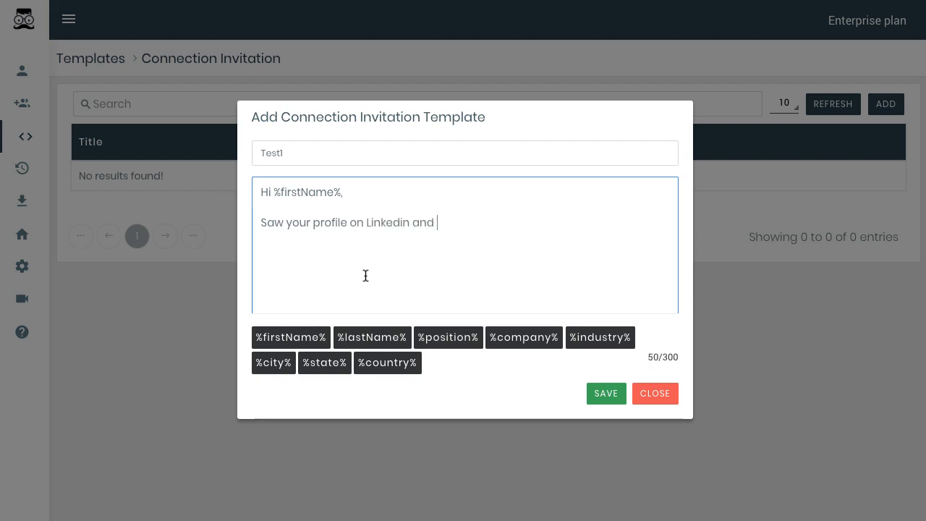
text(thought to connect.)
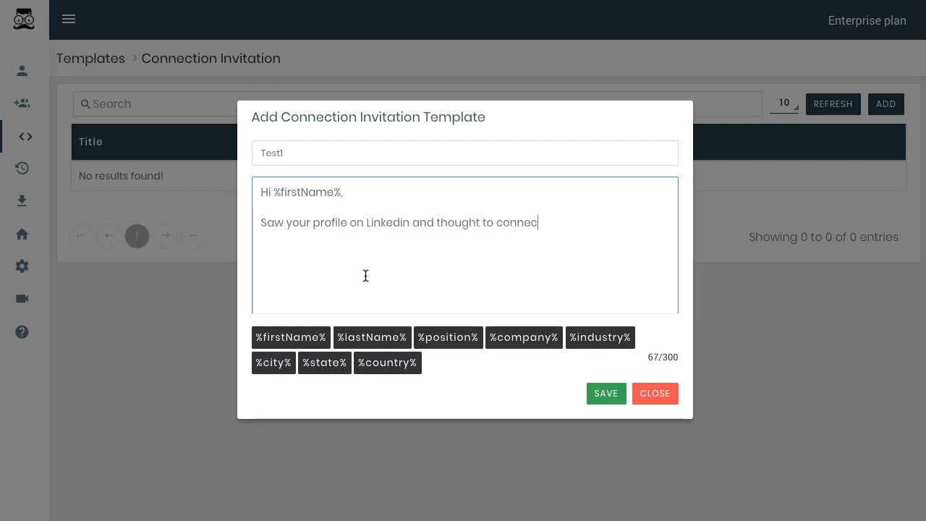
click(606, 394)
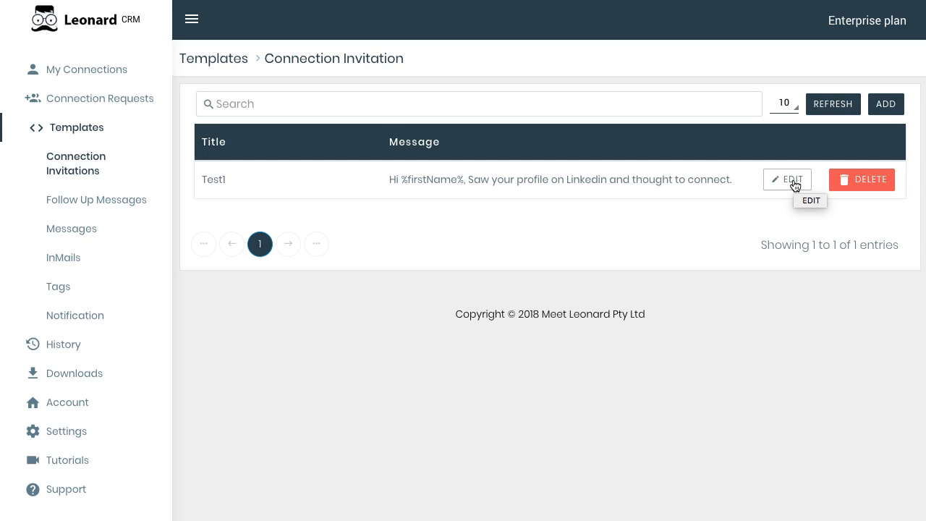
click(836, 182)
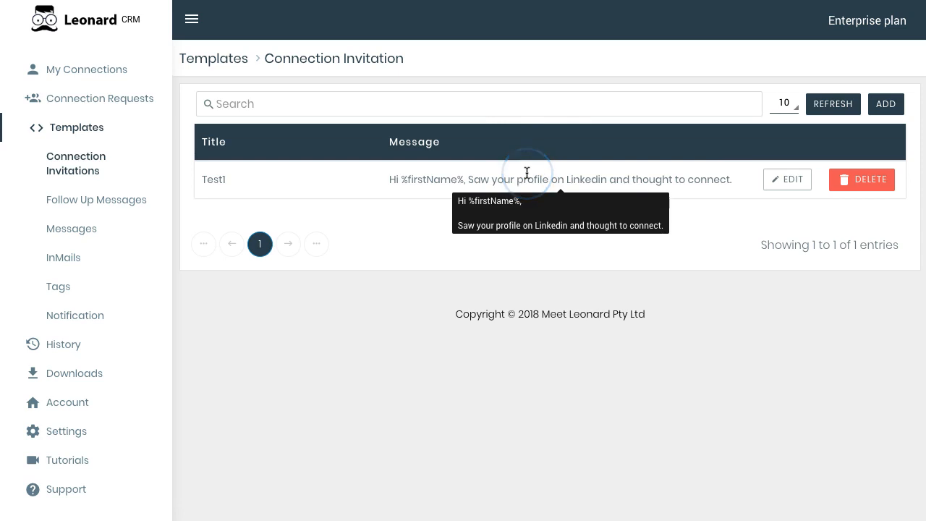
- Go to the follow-up message templates and start a new template titled "Follow Up"
click(65, 202)
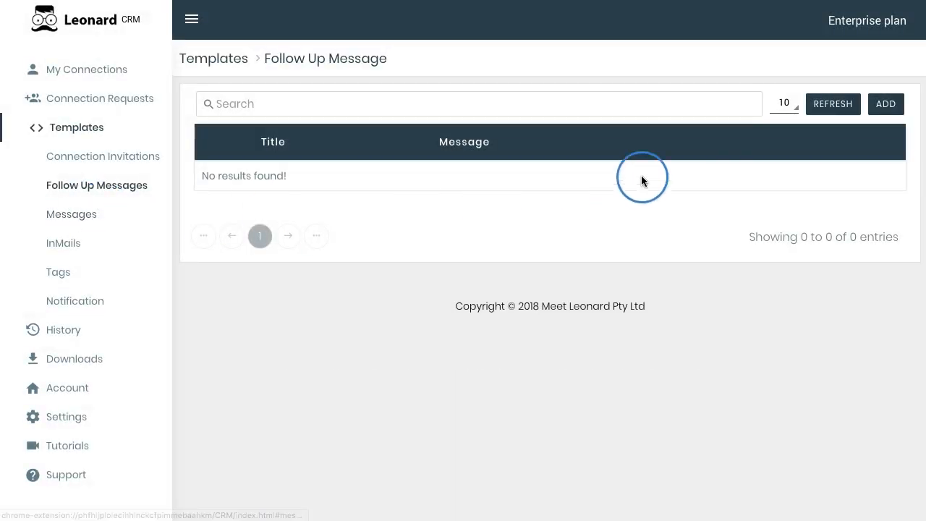
click(875, 109)
click(351, 144)
text(F)
key(BackSpace)
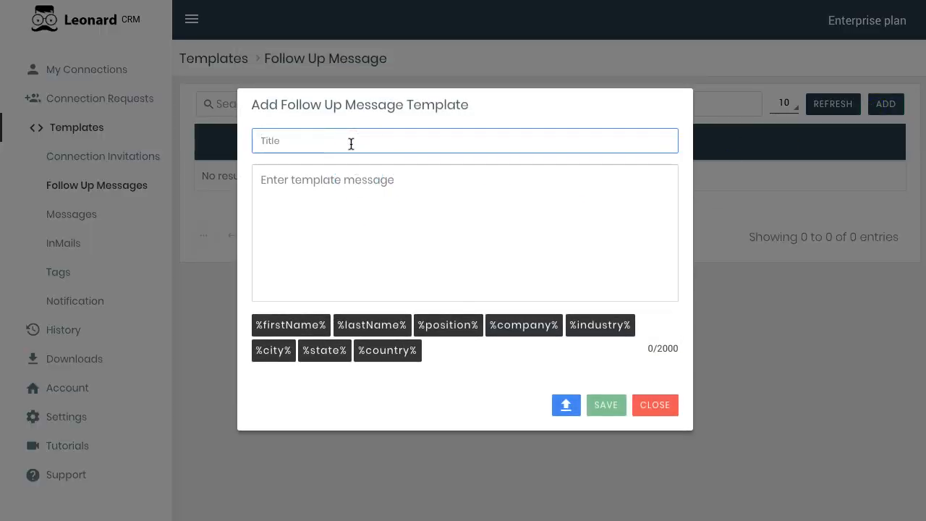
text(Follow Up)
key(Tab)
- Write the template message "Thanks for connecting with me today %firstName%!" with the separate line "Look forward to staying in touch."
click(353, 189)
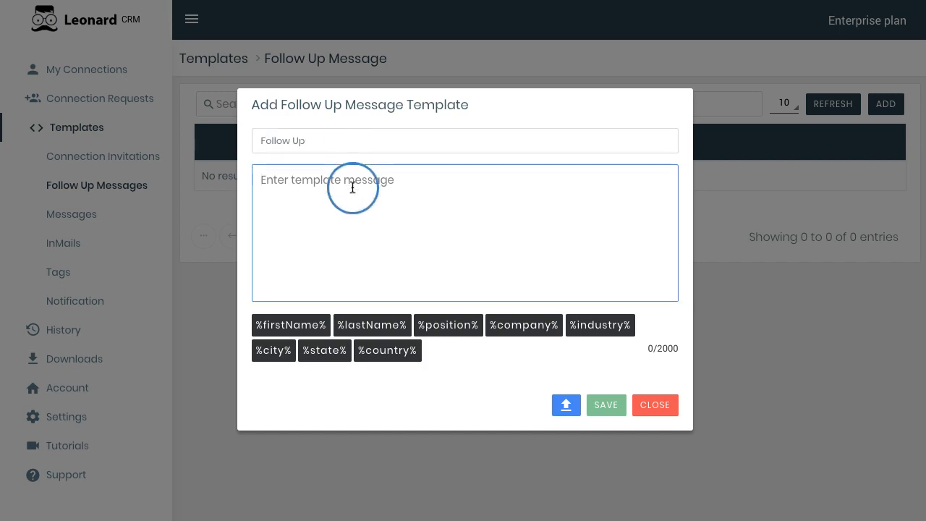
text(Thanks for conen)
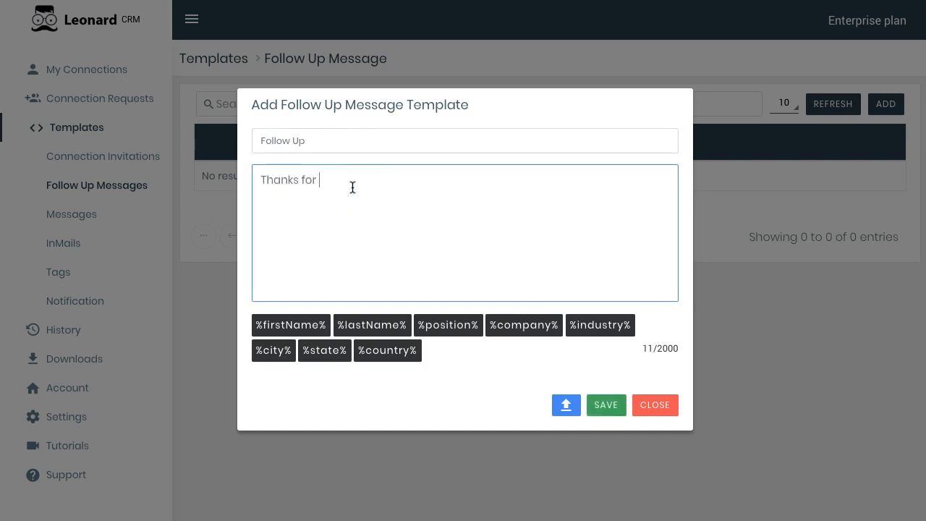
key(BackSpace)
key(BackSpace)
text(necting with me today)
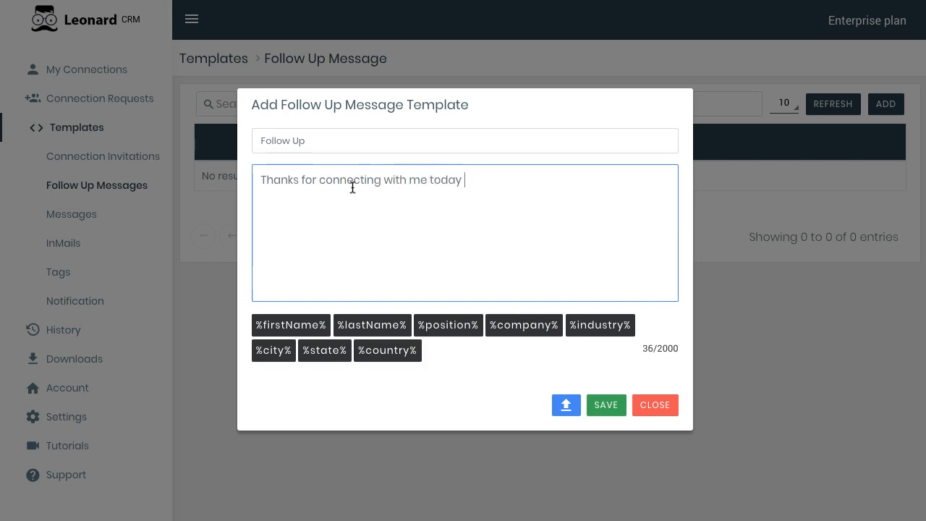
click(278, 325)
text(!)
key(Return)
key(Return)
text(Look forward to staying in touch.)
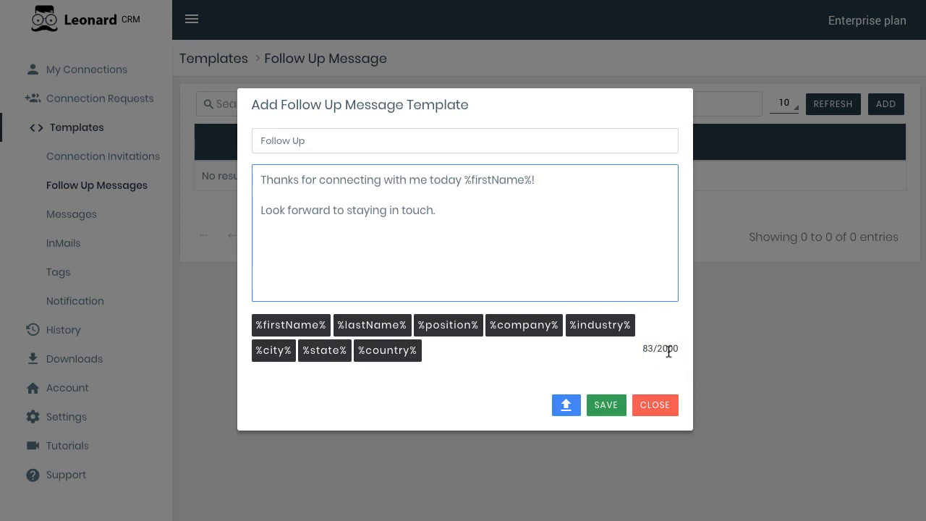
- Open the file chooser for uploading a file to the follow-up template, cancel it, and close the template without saving
click(566, 405)
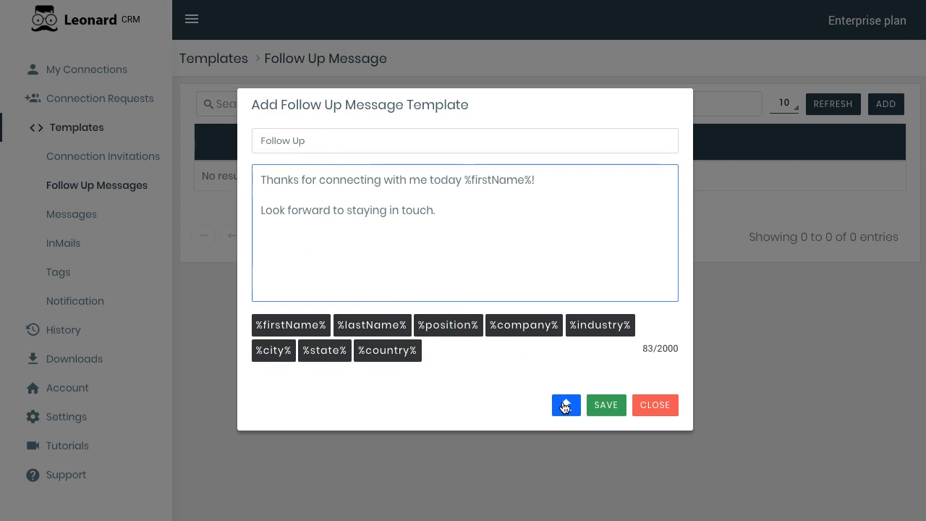
click(566, 405)
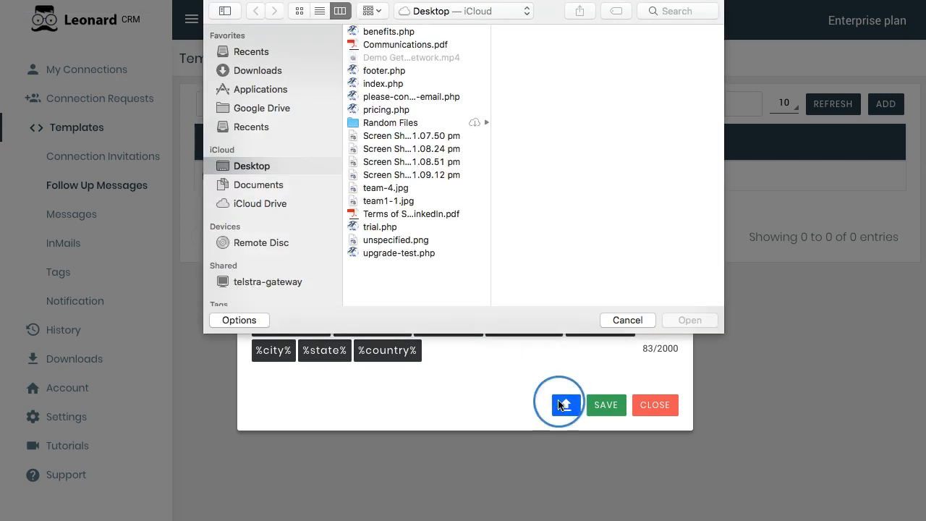
click(617, 318)
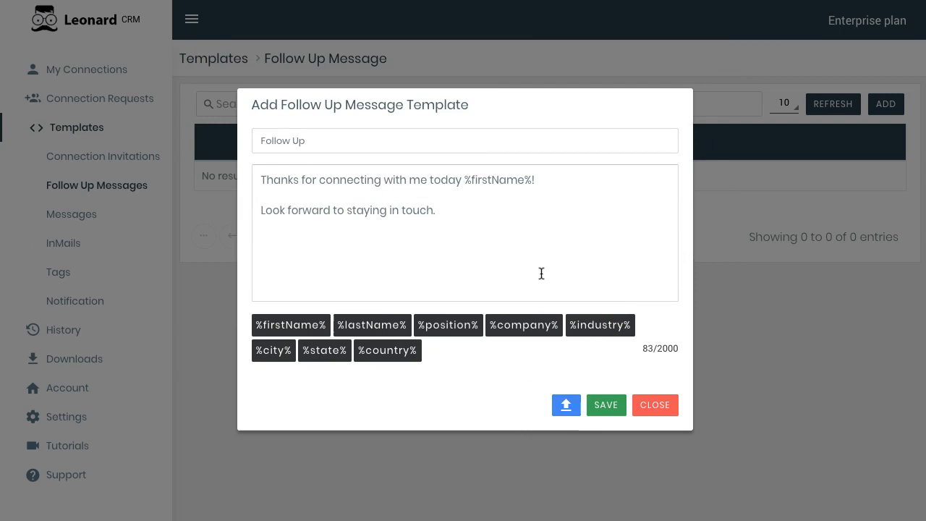
click(543, 231)
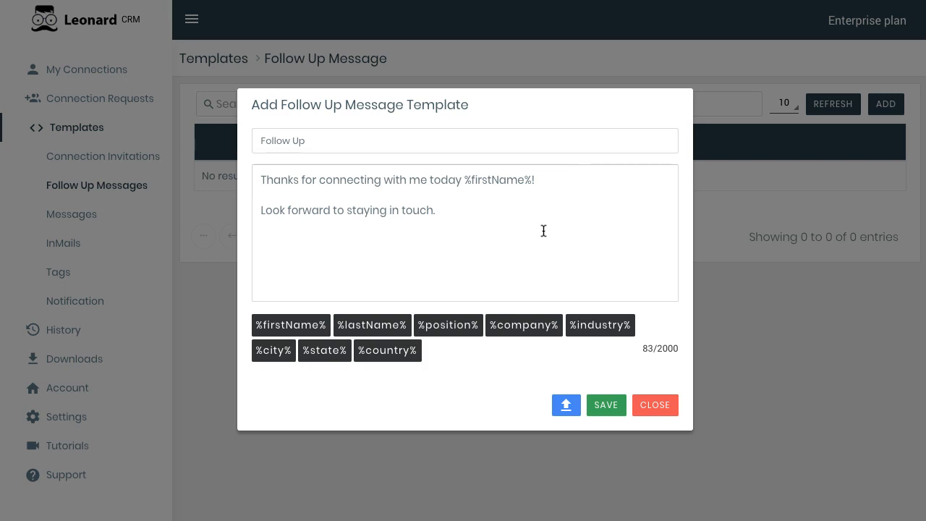
click(655, 405)
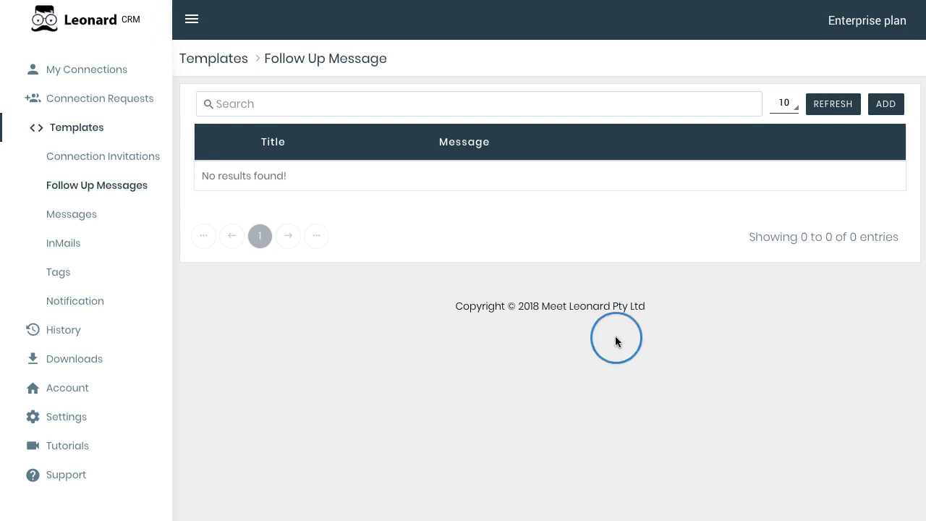
- Create and save a follow-up message template titled "Follow UP" with the message "Thanks for connecting today %firstName%!"
click(884, 105)
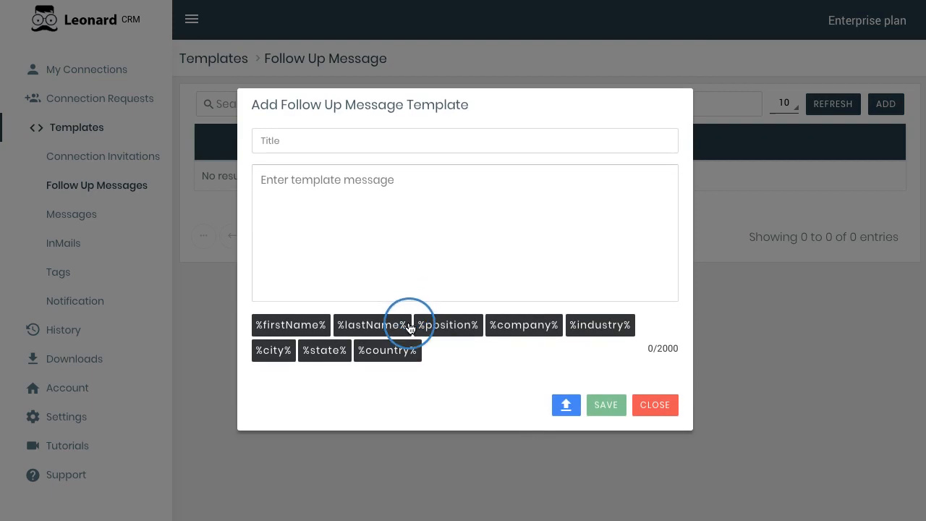
click(401, 143)
text(Follow UP)
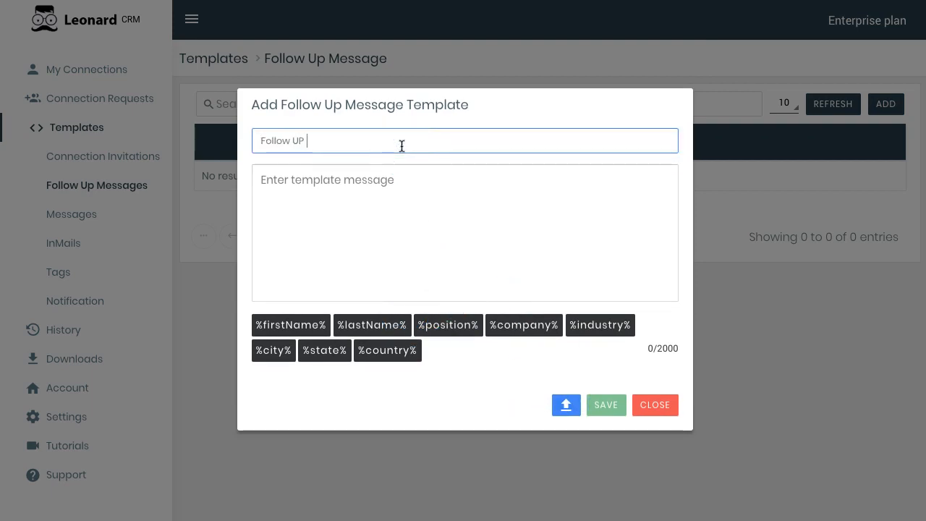
key(Tab)
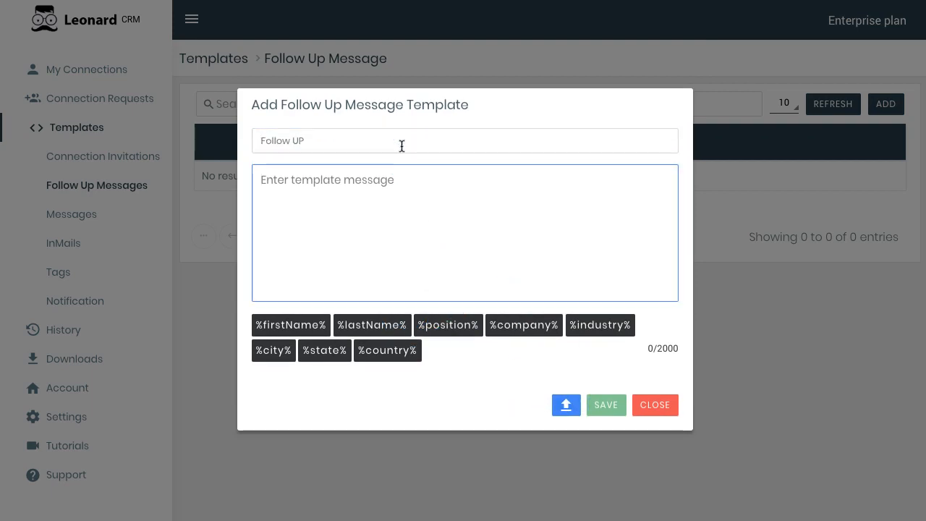
text(Thanks for connecting today)
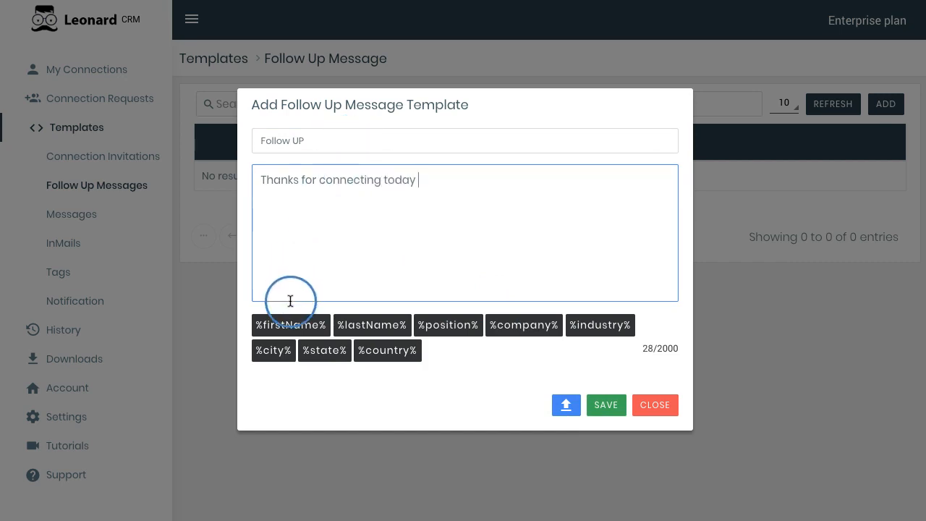
click(290, 324)
text(!)
click(608, 407)
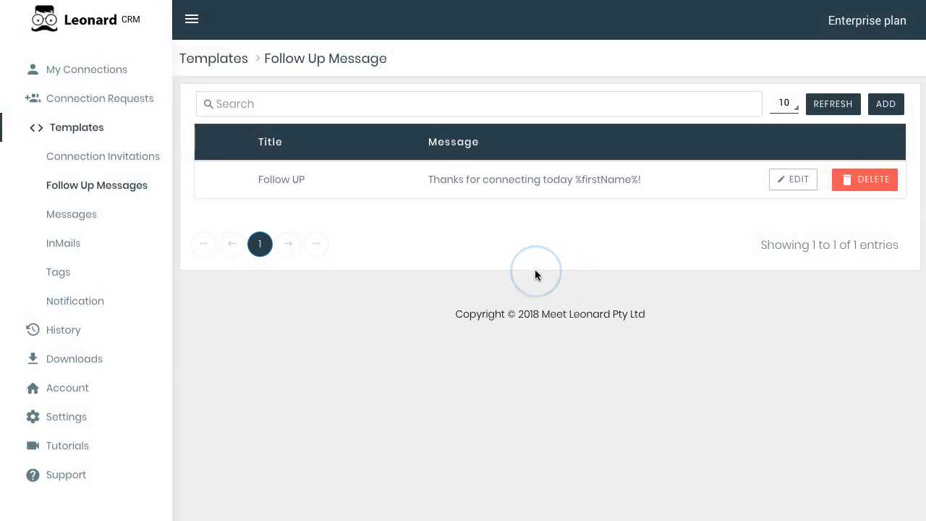
- Go to the tag templates and examine the list of available tags, including those marked as coming from LinkedIn
click(82, 272)
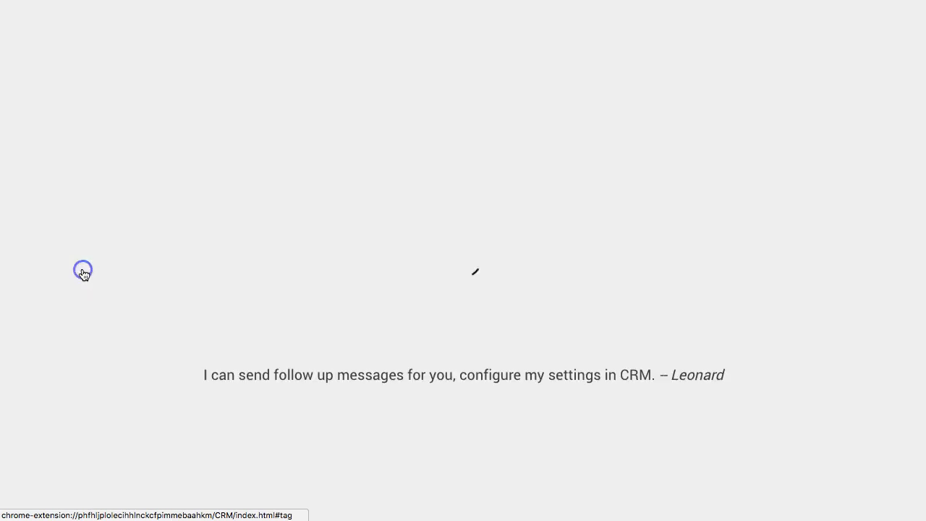
scroll(434, 296, down, 1)
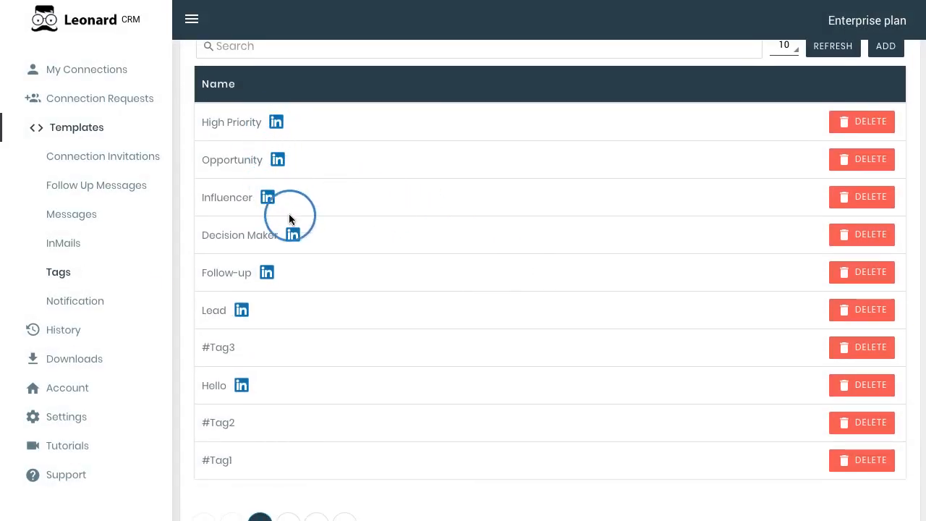
mouse_move(292, 239)
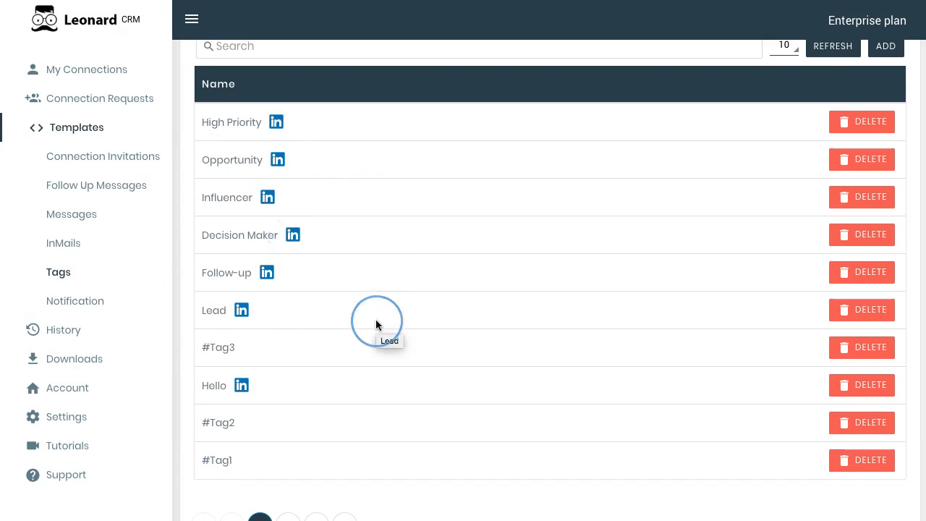
scroll(376, 321, up, 1)
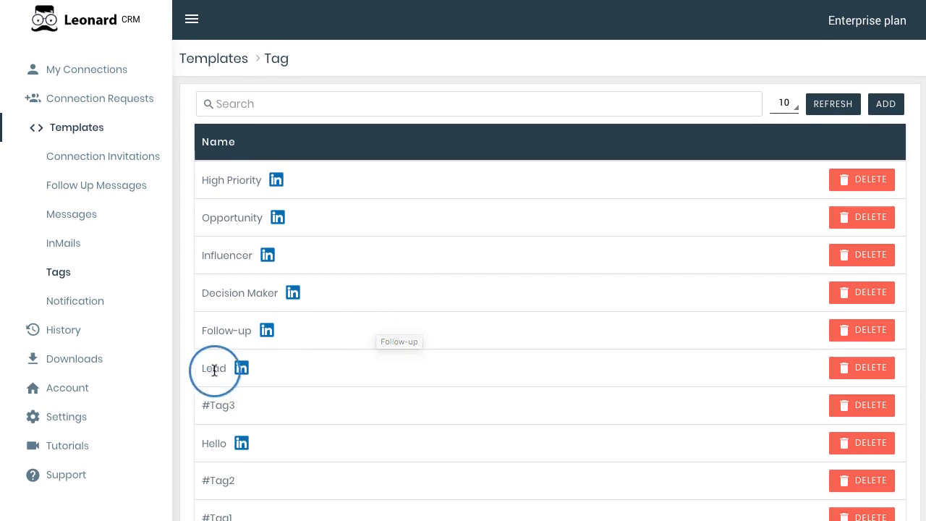
scroll(259, 377, down, 2)
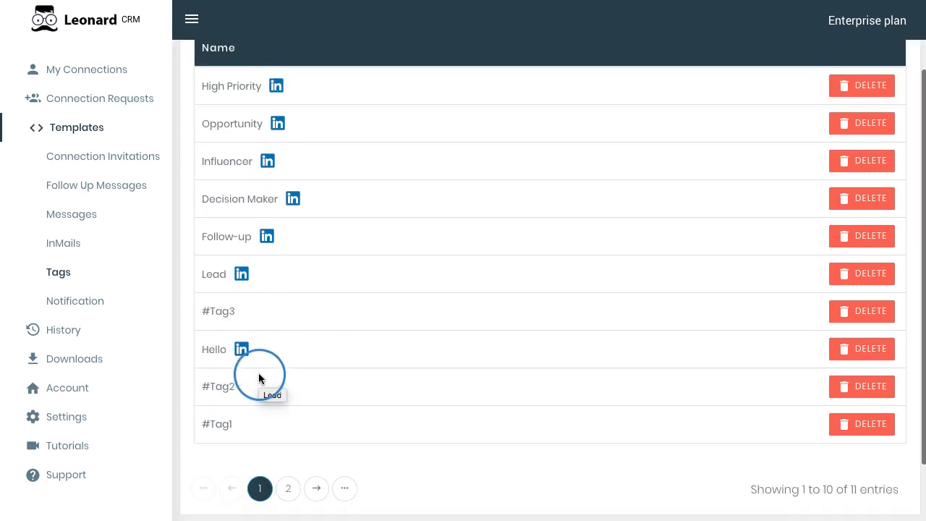
scroll(528, 331, up, 2)
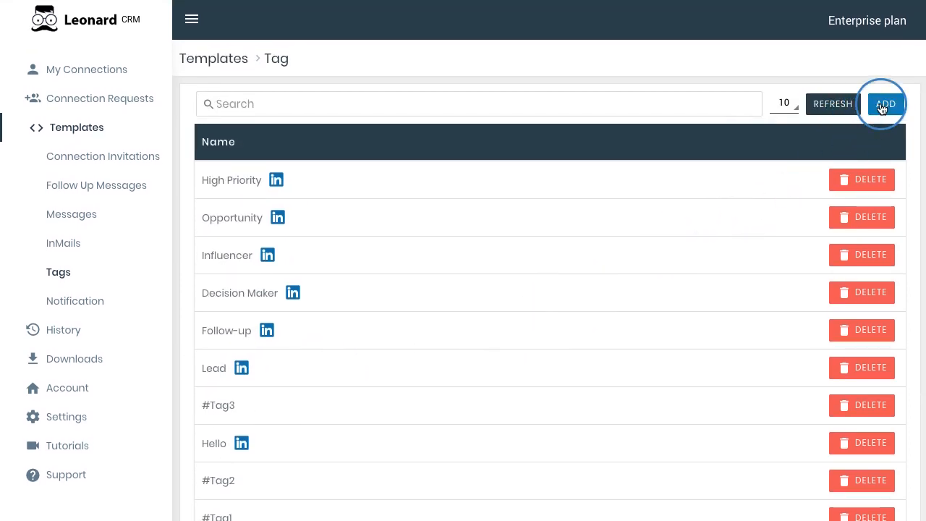
scroll(586, 248, down, 2)
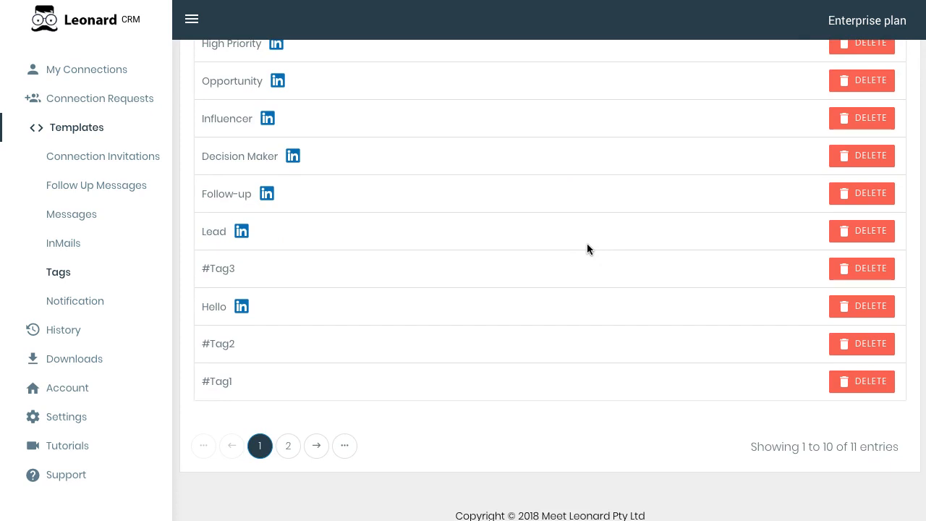
scroll(587, 243, up, 2)
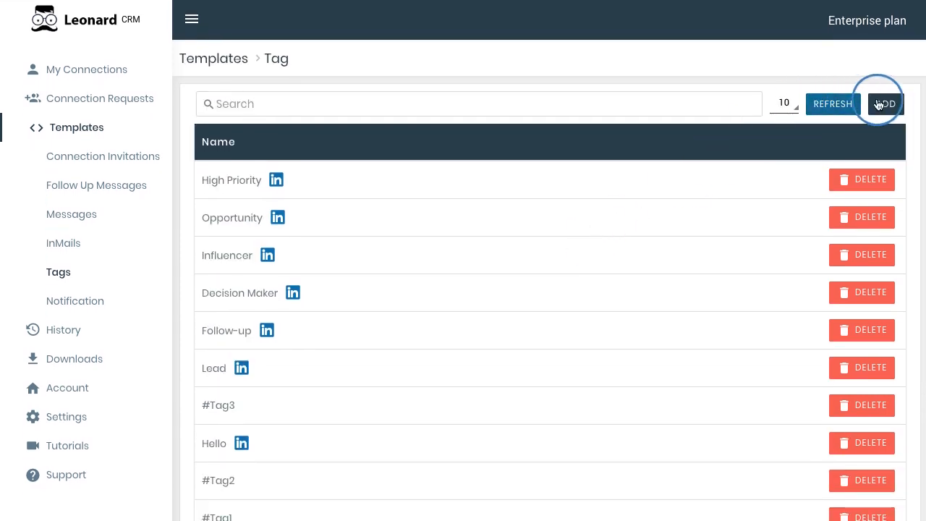
- Add a new tag named "#tag4" and delete it from the tag list again
click(885, 103)
click(415, 248)
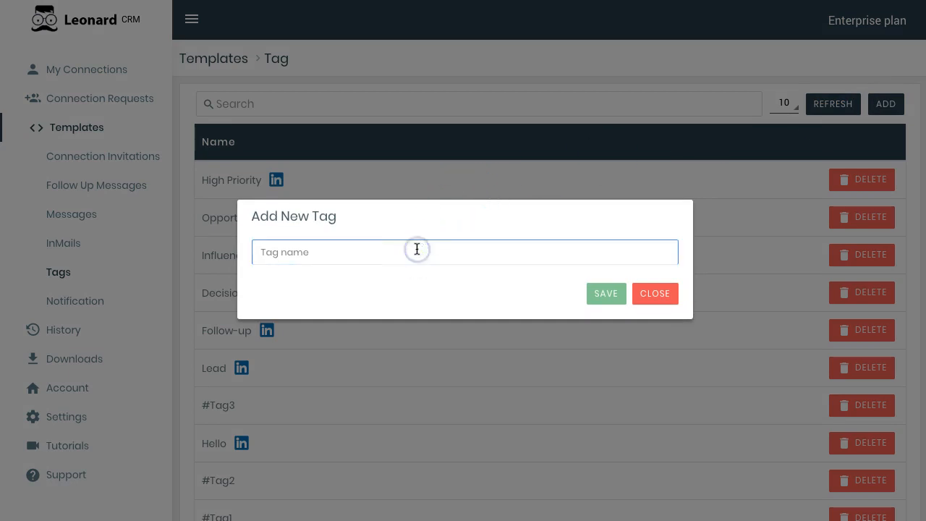
text(#tag4)
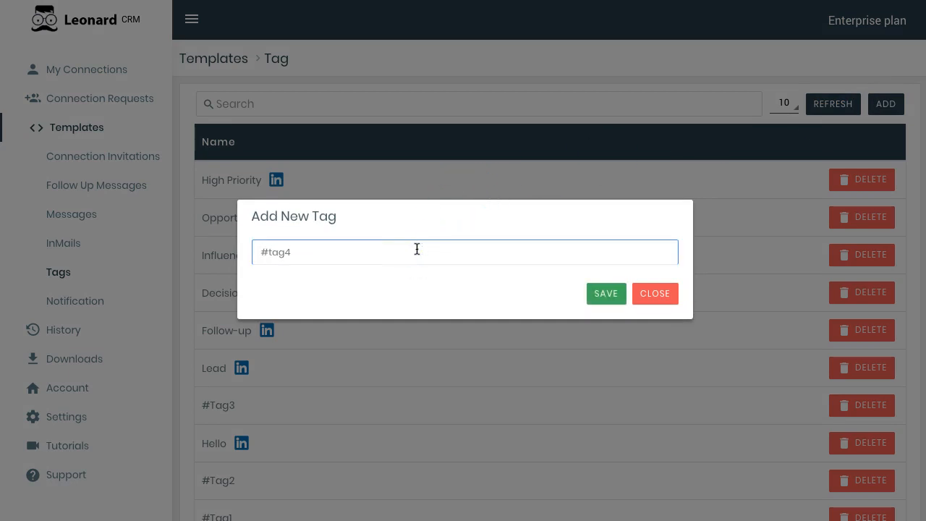
click(603, 294)
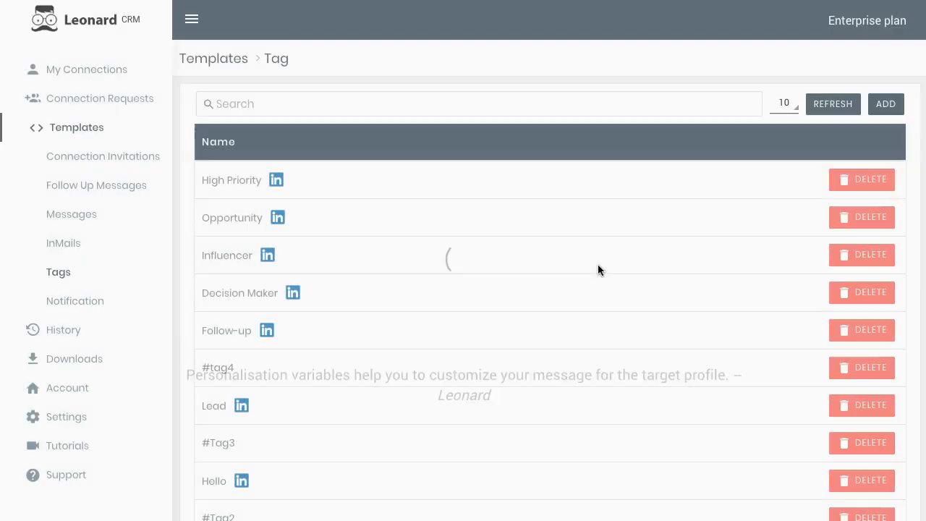
click(280, 382)
click(256, 381)
click(287, 378)
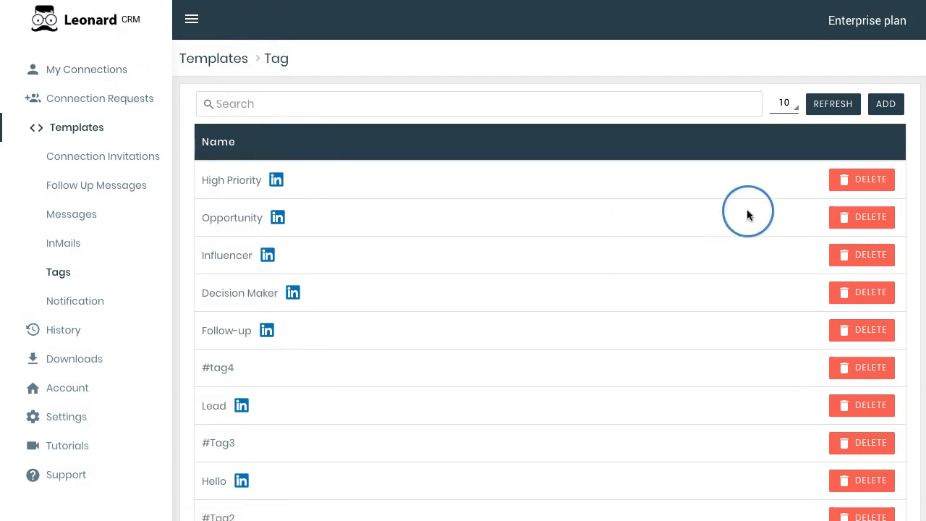
click(876, 368)
click(449, 338)
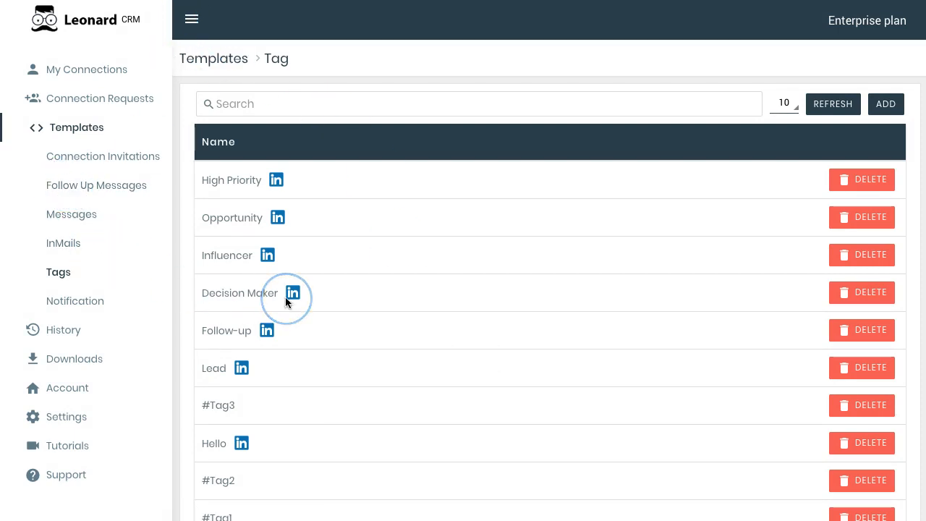
- On the LinkedIn search results page, set the Connect campaign to 5 profiles and choose the Test1 connection invitation message
mouse_move(285, 297)
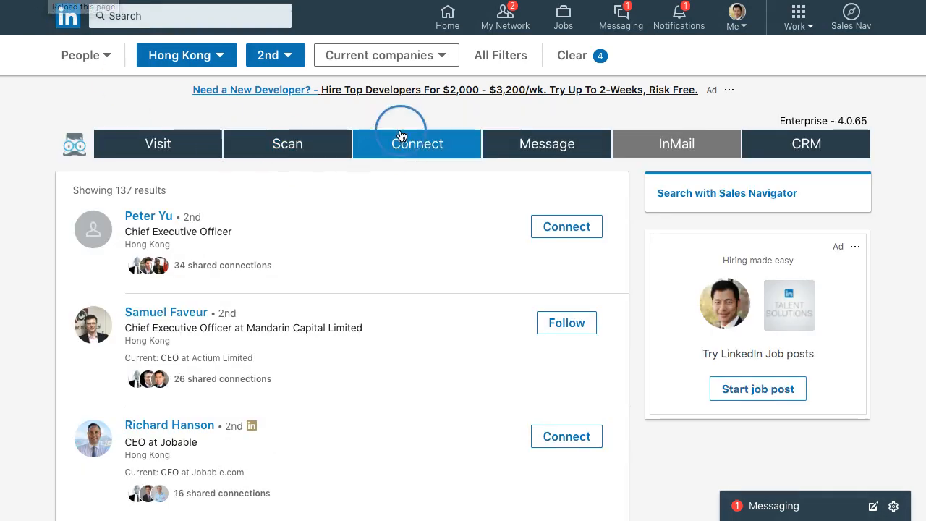
click(401, 135)
double_click(567, 189)
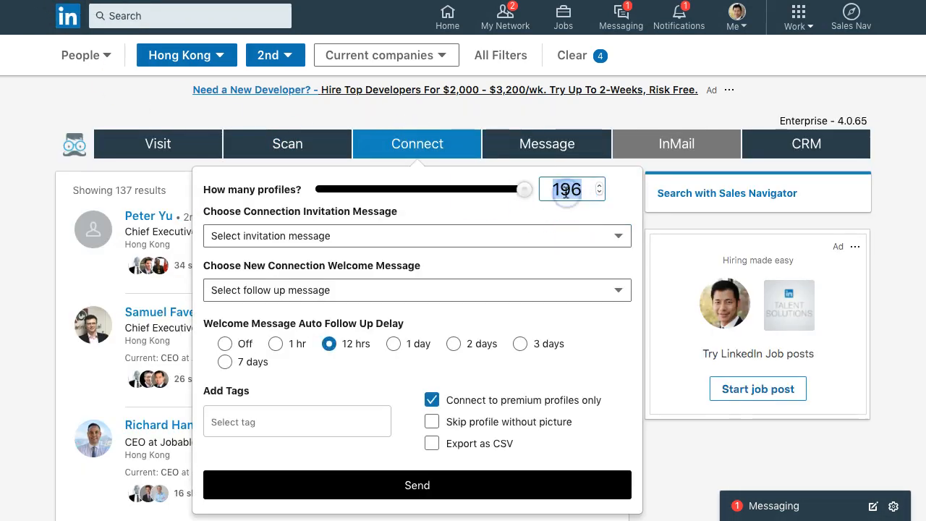
text(5)
click(478, 235)
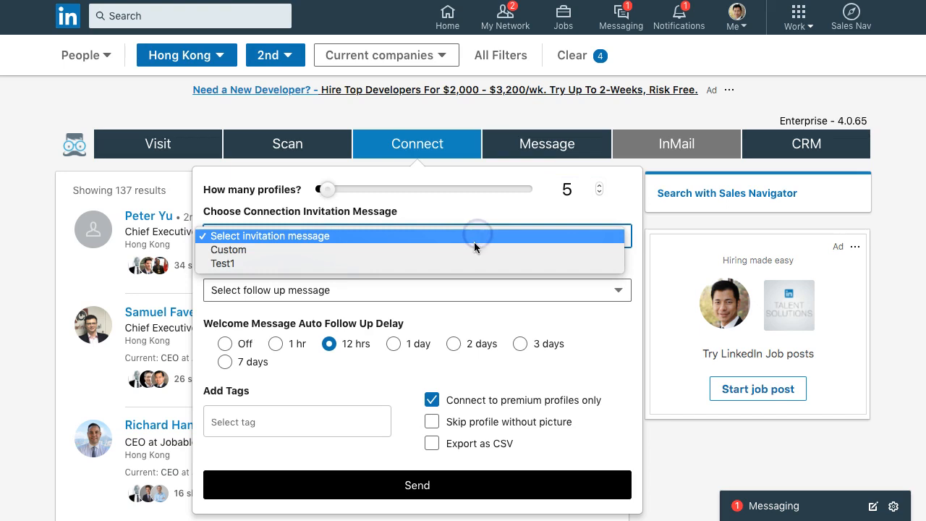
click(470, 267)
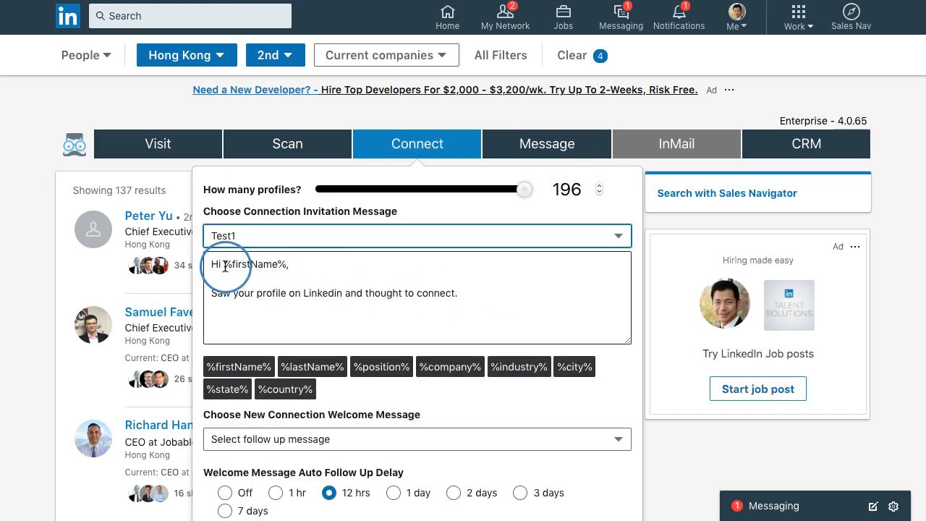
click(510, 305)
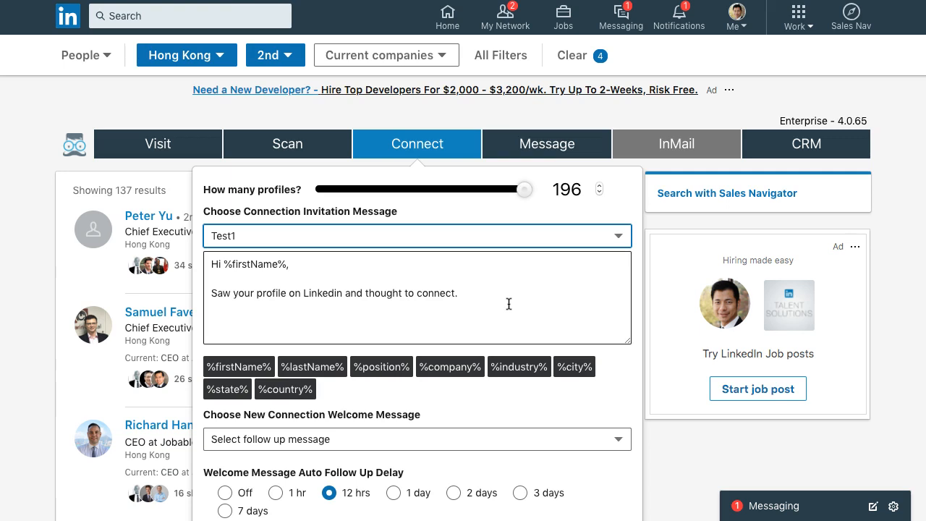
click(488, 289)
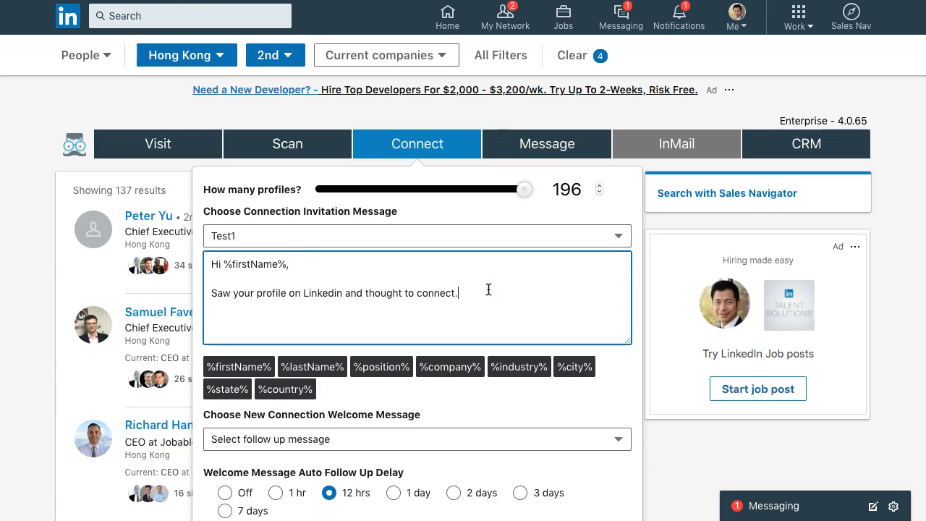
click(527, 317)
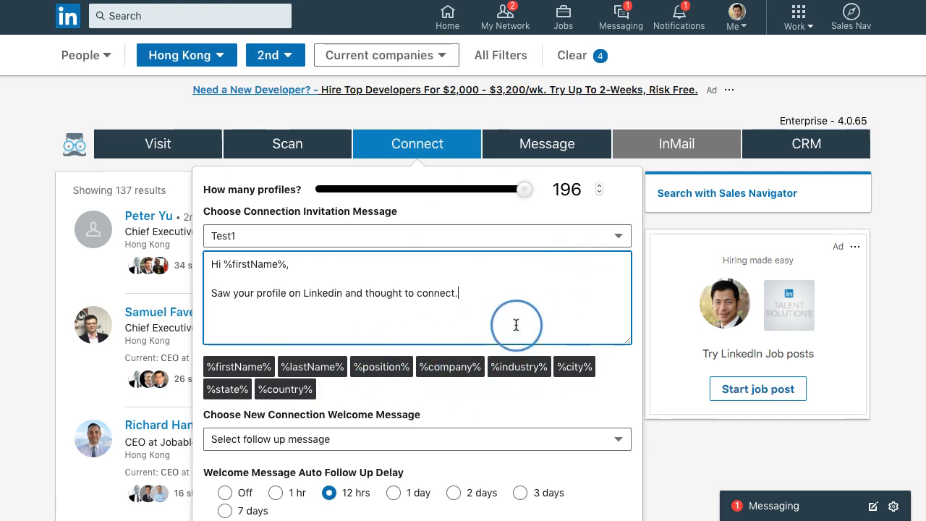
- Choose the Follow UP template as the new connection welcome message and set its auto follow-up delay to 1 hr
scroll(514, 324, down, 1)
scroll(514, 325, down, 3)
click(484, 266)
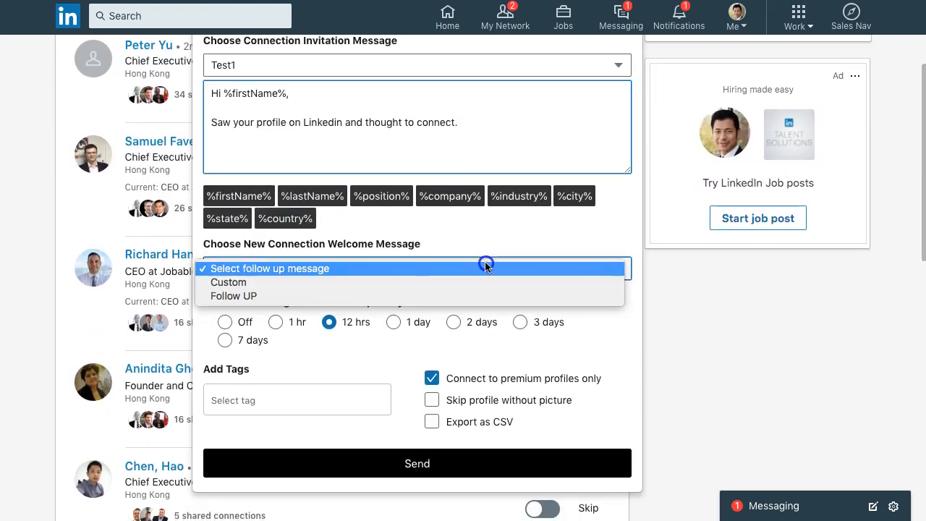
click(471, 297)
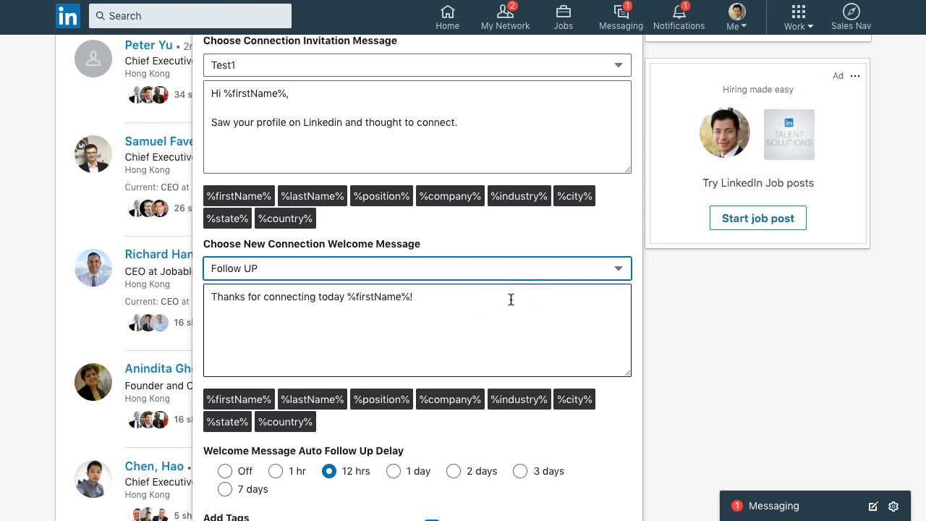
scroll(511, 300, down, 3)
click(276, 372)
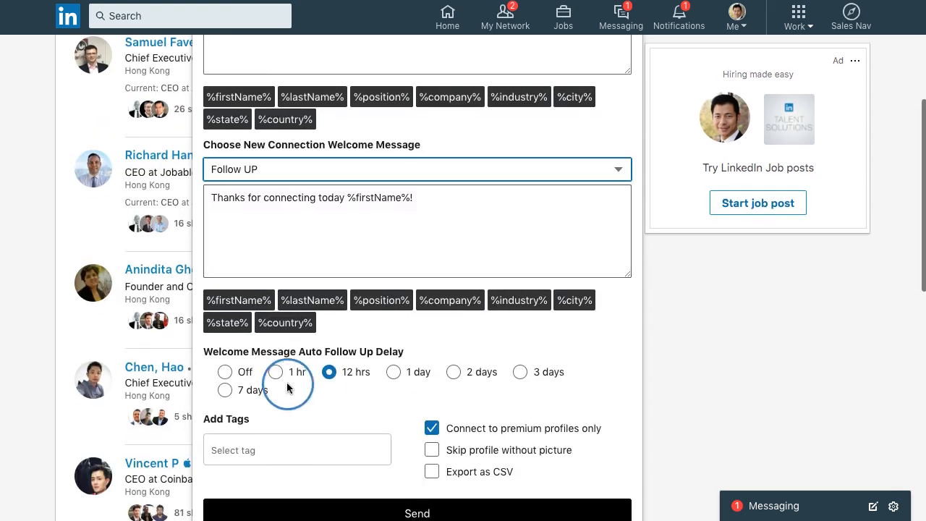
- Add the #Tag1 tag to the campaign and enable skipping profiles without a picture
scroll(456, 353, down, 3)
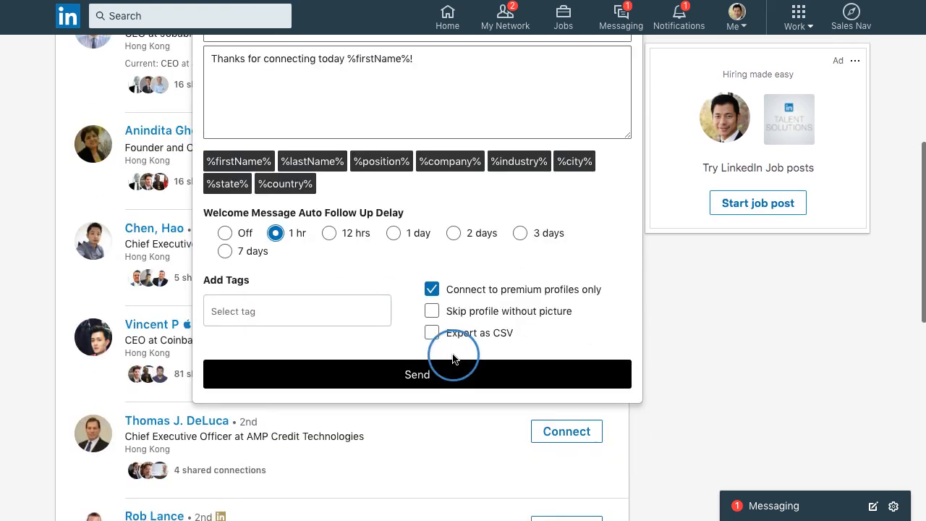
click(277, 314)
click(272, 348)
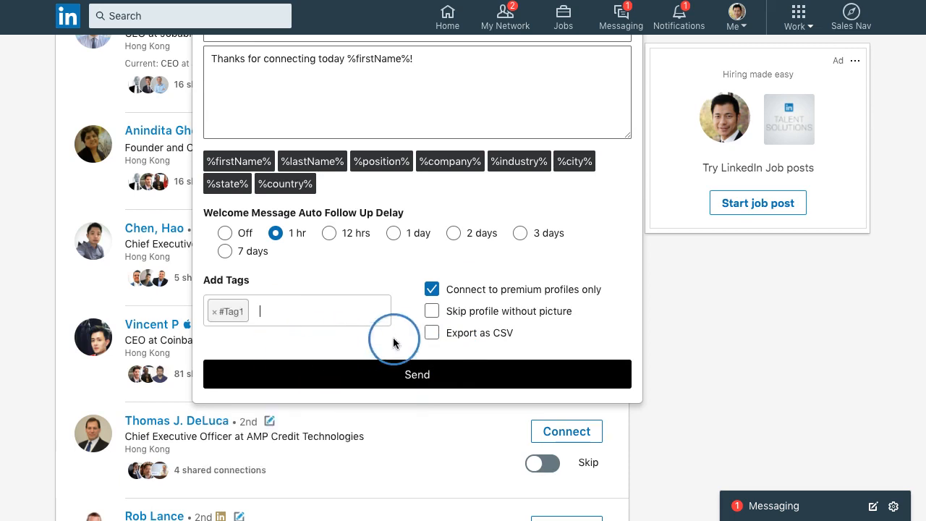
click(430, 312)
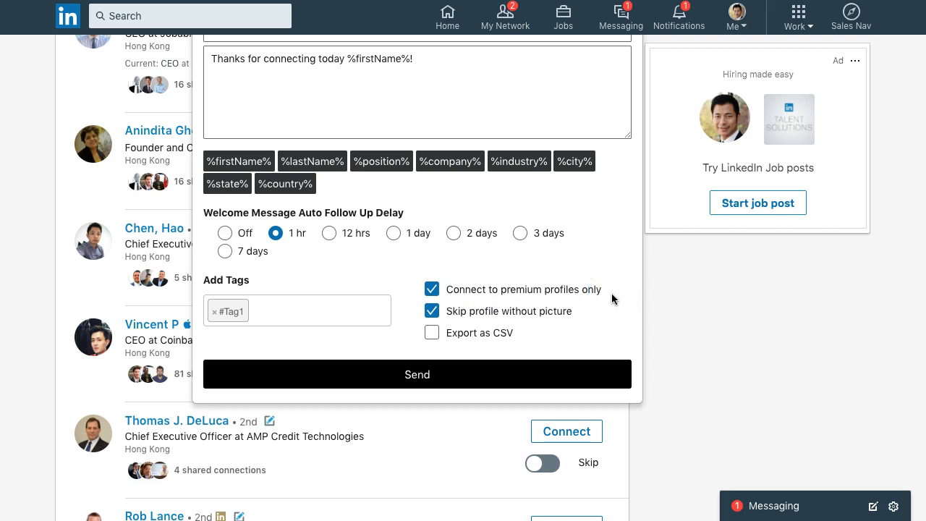
- Start sending the connection requests, watch the progress through the search results, and stop the automation
click(428, 387)
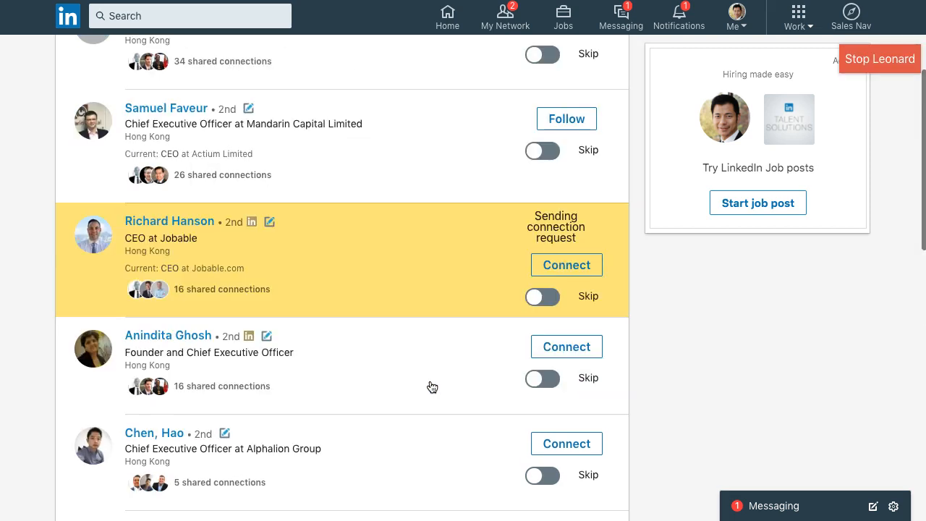
scroll(432, 387, up, 4)
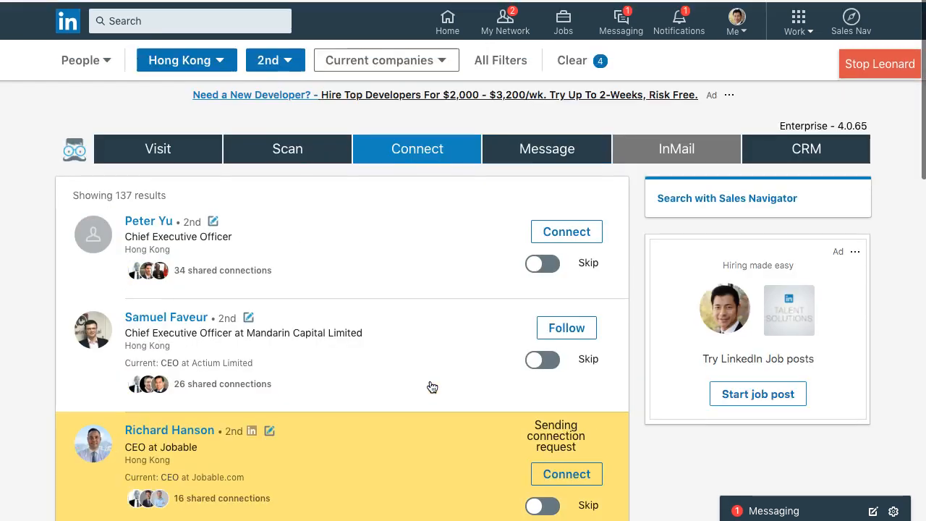
scroll(347, 325, down, 2)
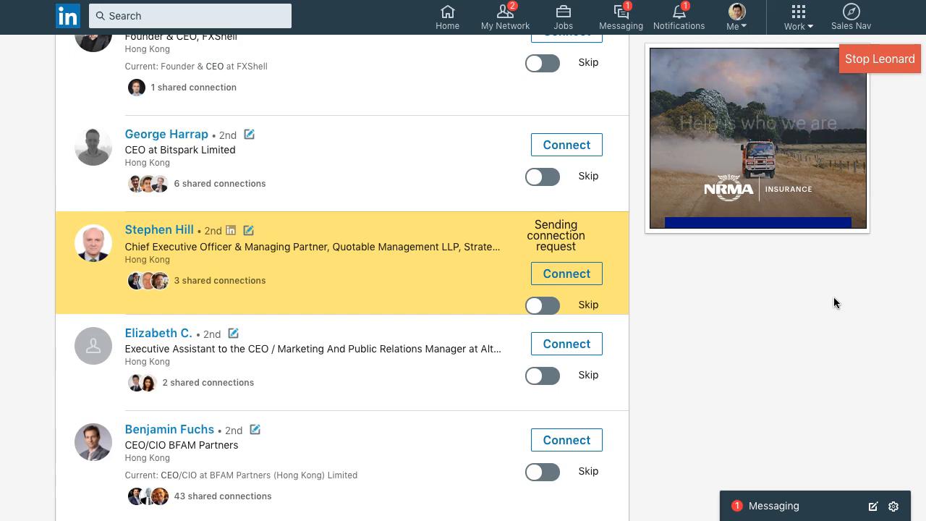
click(882, 58)
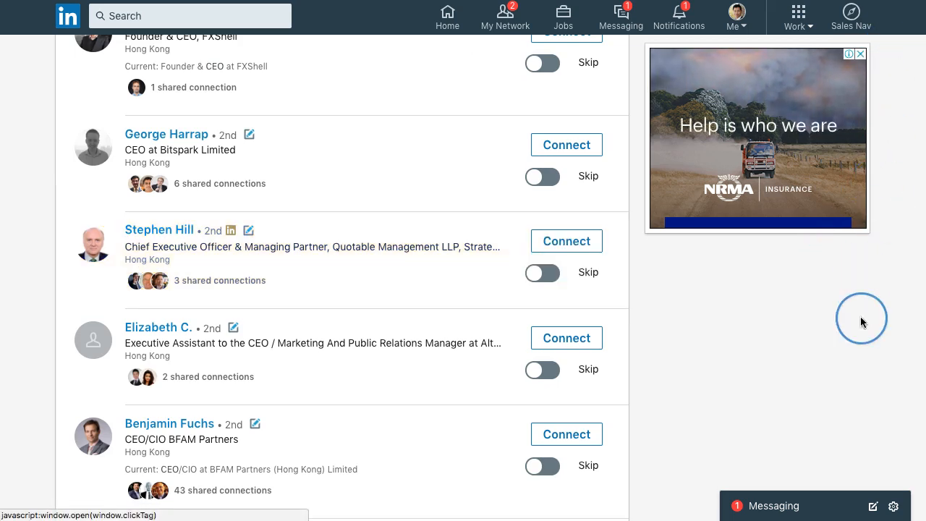
- Switch to the Leonard CRM and review the list of accepted connection requests
scroll(861, 318, up, 5)
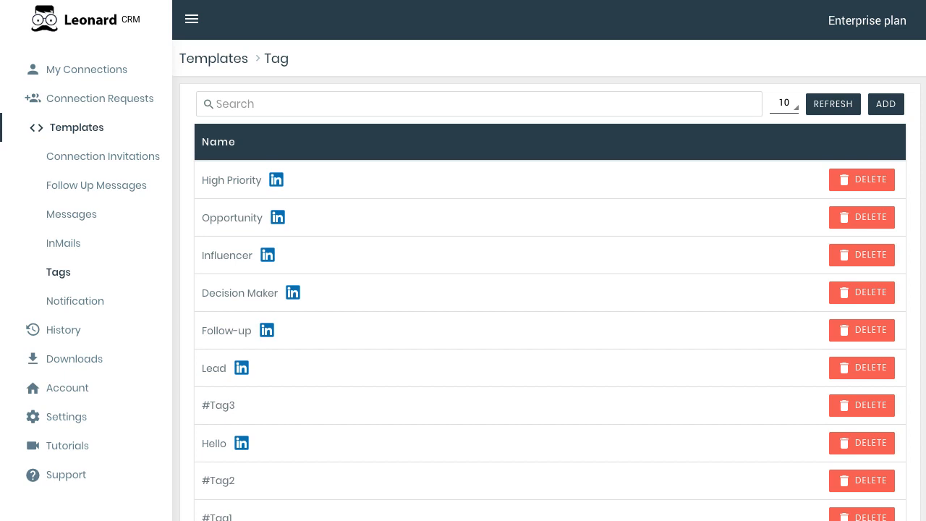
click(48, 104)
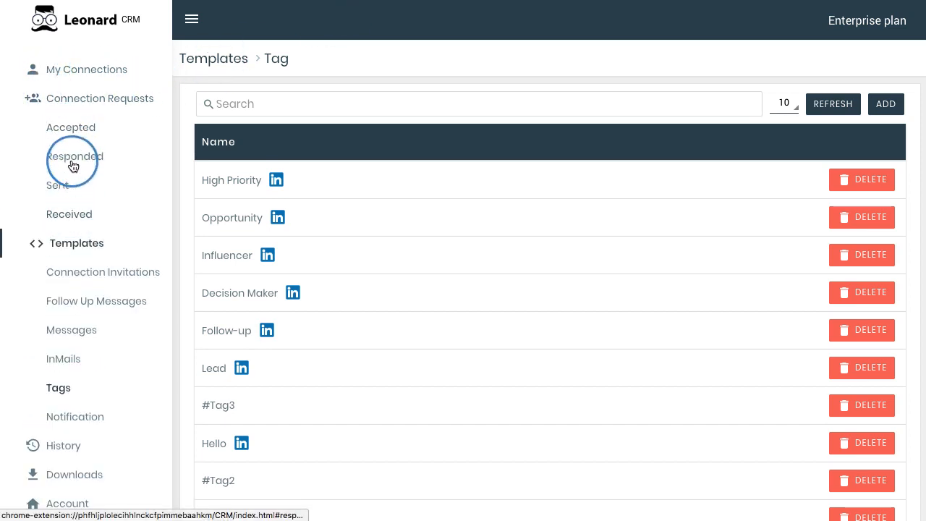
click(73, 128)
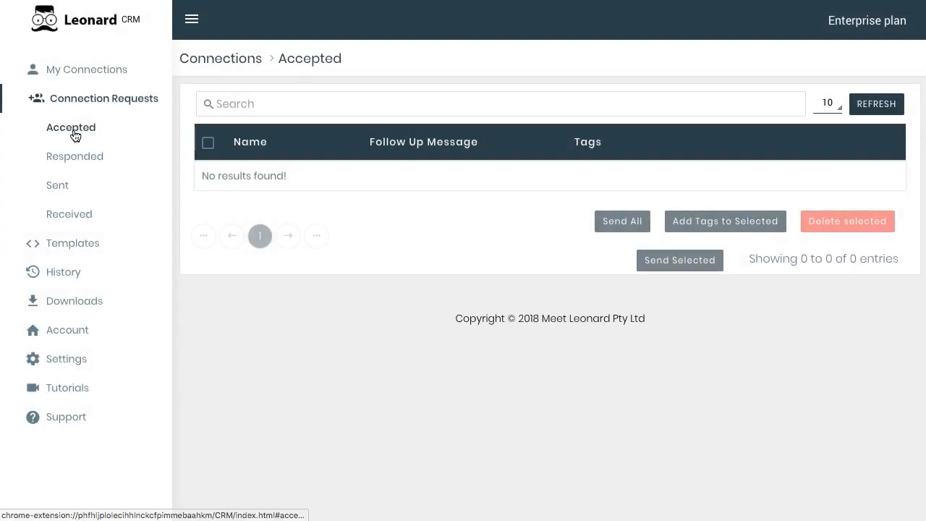
click(391, 181)
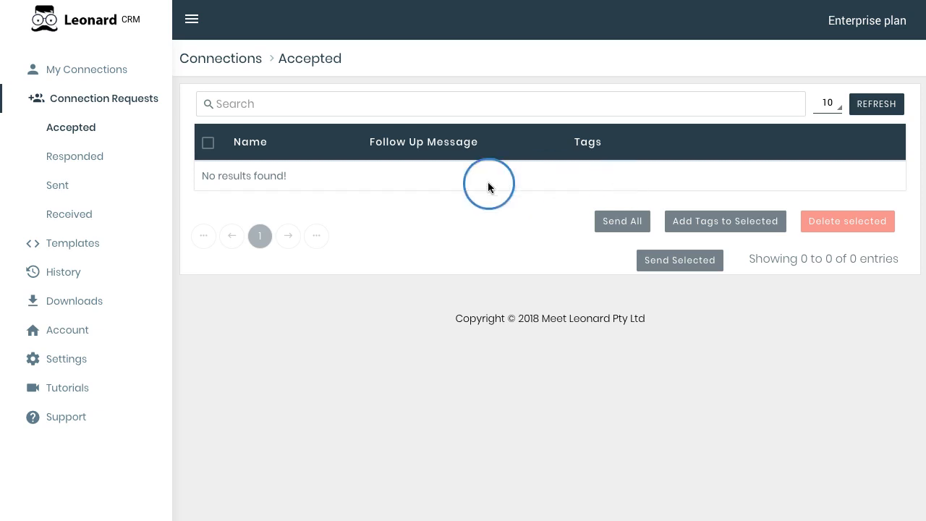
- Review the responded connection requests, their follow-up messages and the row actions, and try selecting and deselecting all entries
click(73, 159)
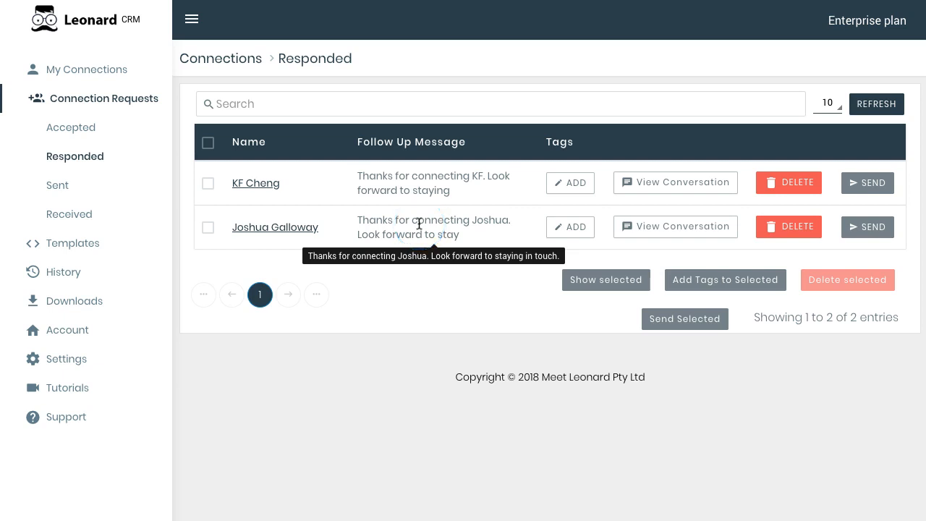
click(673, 191)
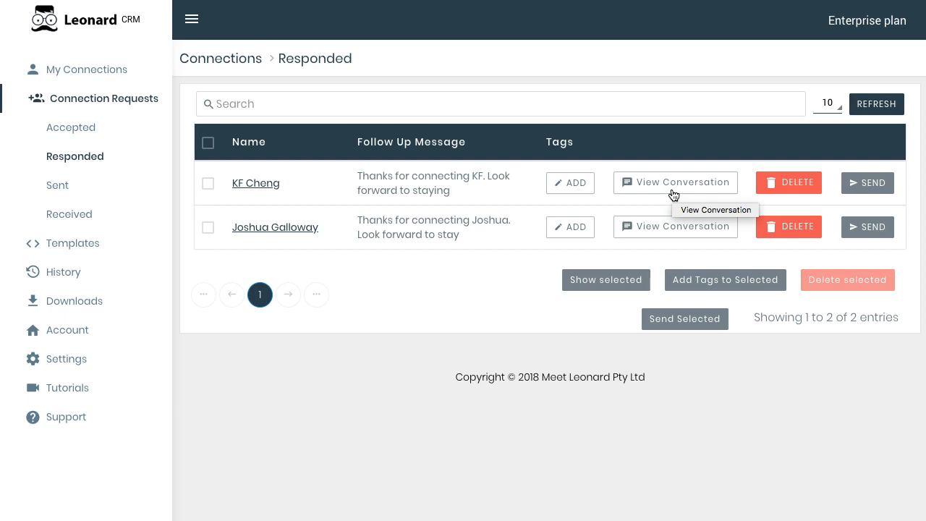
click(863, 177)
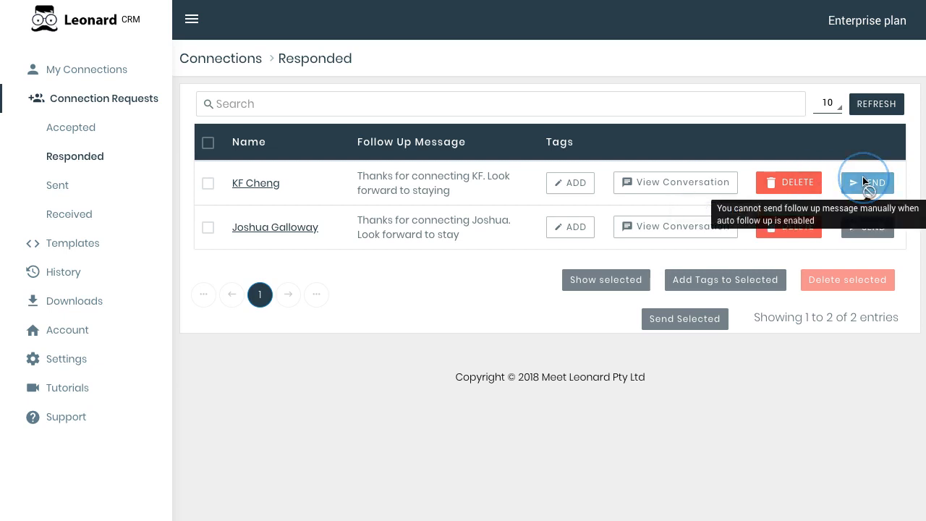
click(334, 268)
click(415, 294)
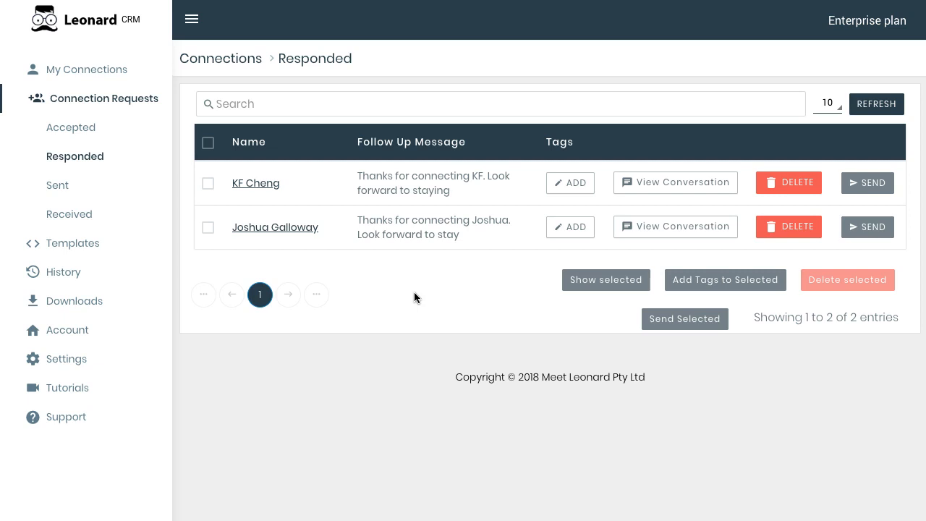
click(208, 143)
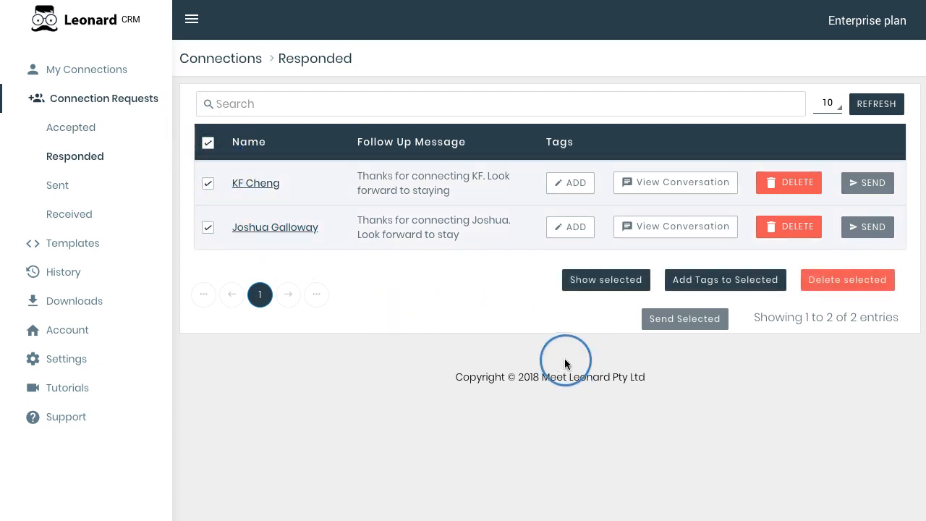
click(207, 145)
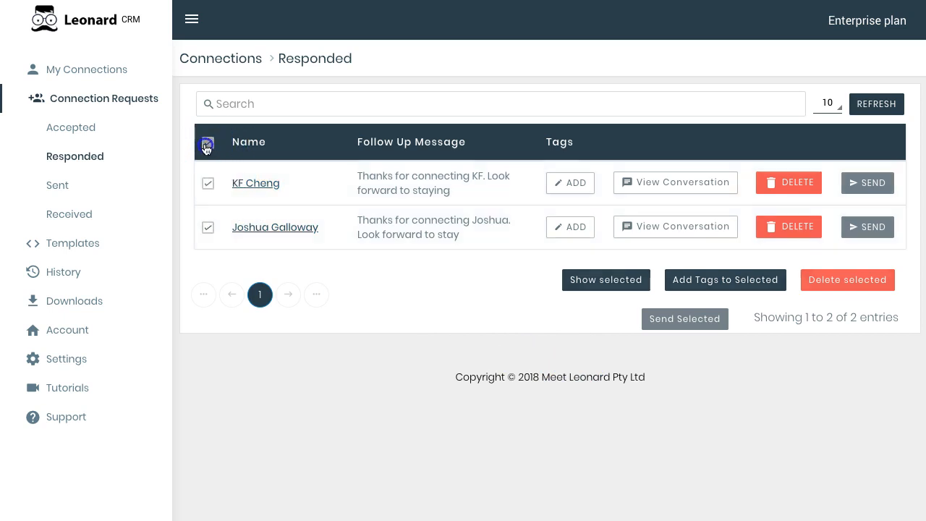
- Examine the sent connection requests, including their invitation and follow-up messages, sent dates, tags and withdraw options
click(85, 187)
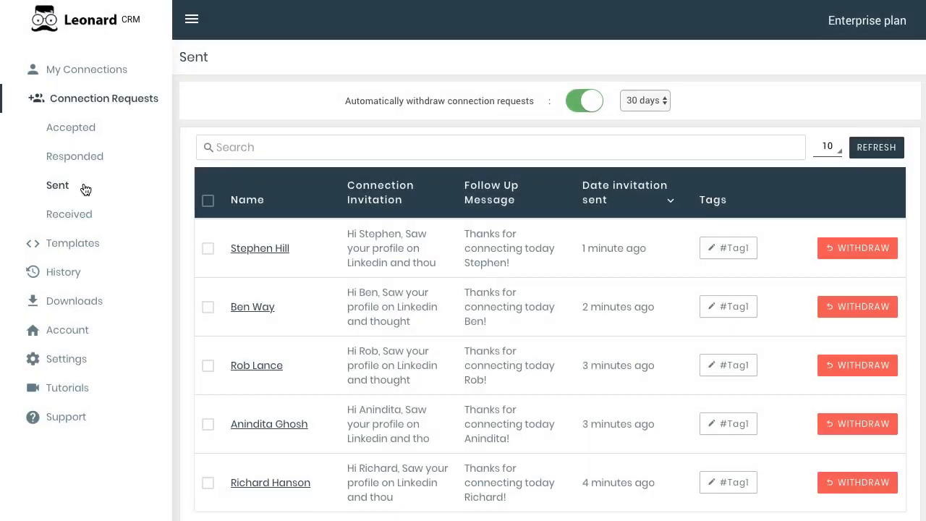
scroll(545, 314, down, 2)
scroll(546, 314, up, 2)
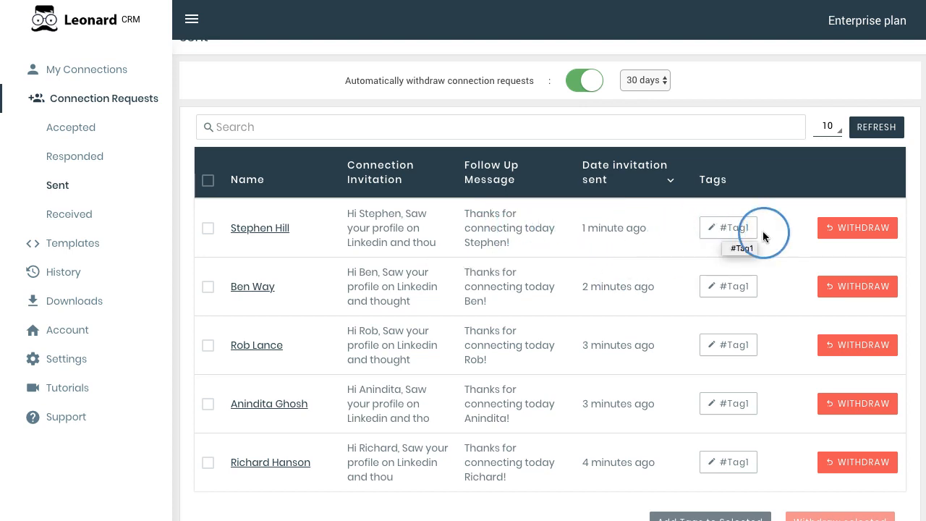
scroll(762, 236, down, 1)
scroll(763, 235, down, 2)
scroll(762, 236, up, 1)
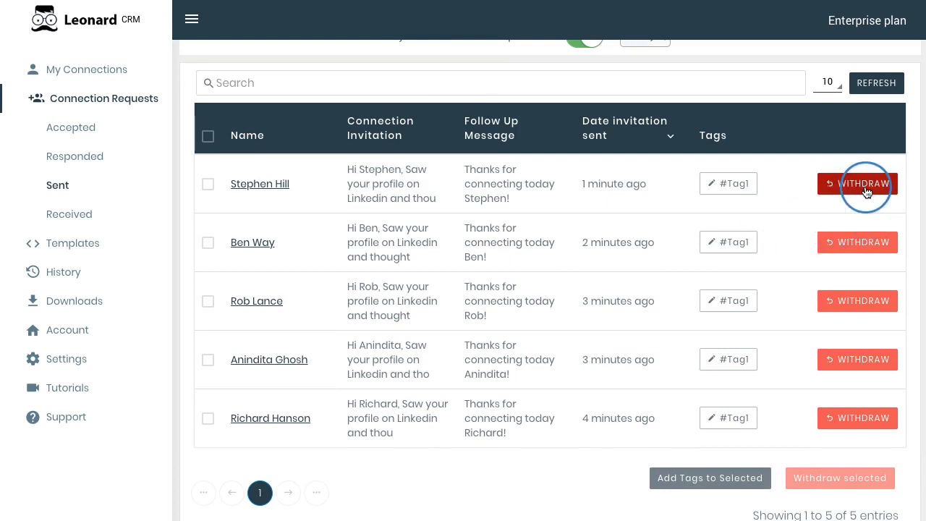
- Select all sent connection requests except the two most recent ones
click(208, 136)
click(209, 184)
click(207, 242)
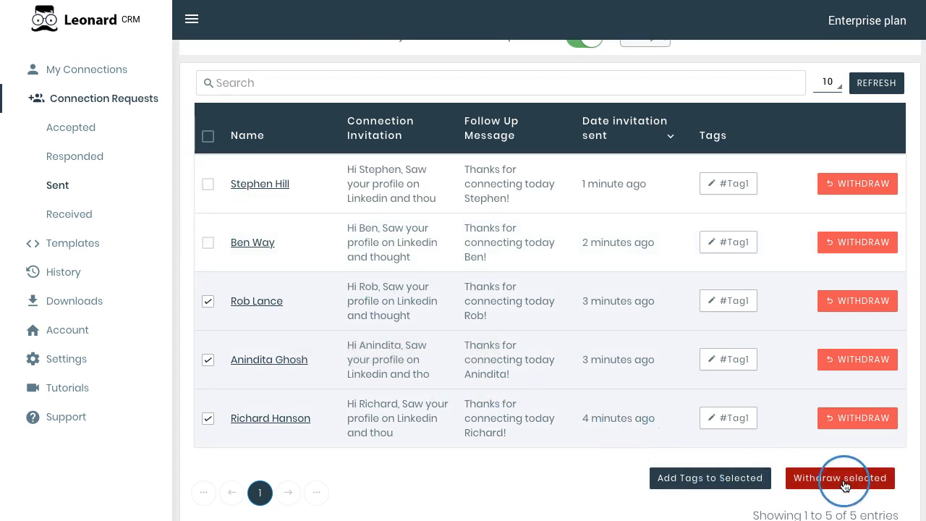
- Check the automatic withdrawal period option above the list of sent connection requests
scroll(535, 492, up, 2)
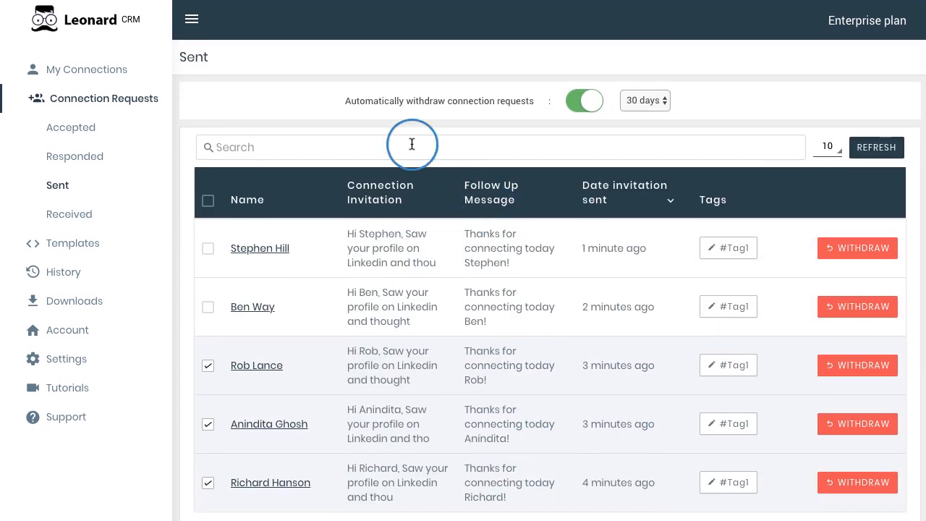
click(669, 101)
click(541, 132)
click(81, 188)
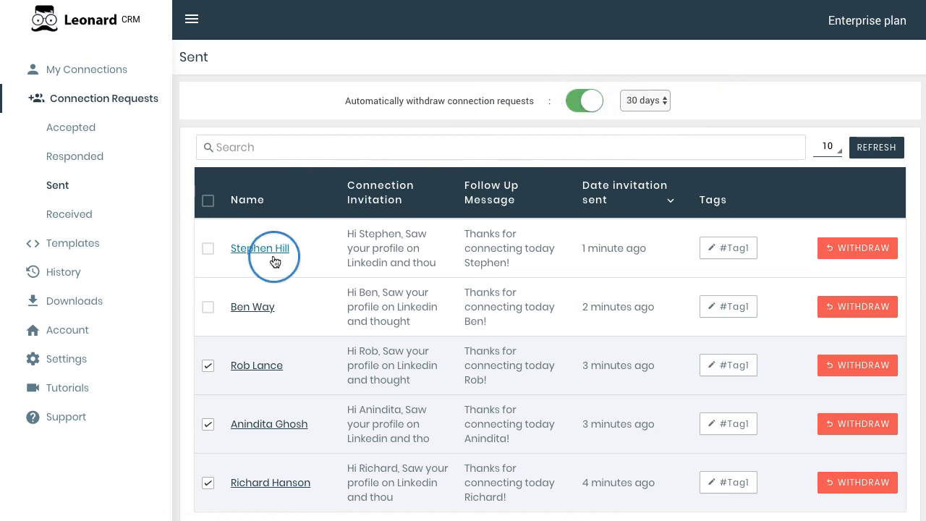
- Open the CRM settings and view the periods available for automatically withdrawing connection requests
click(85, 357)
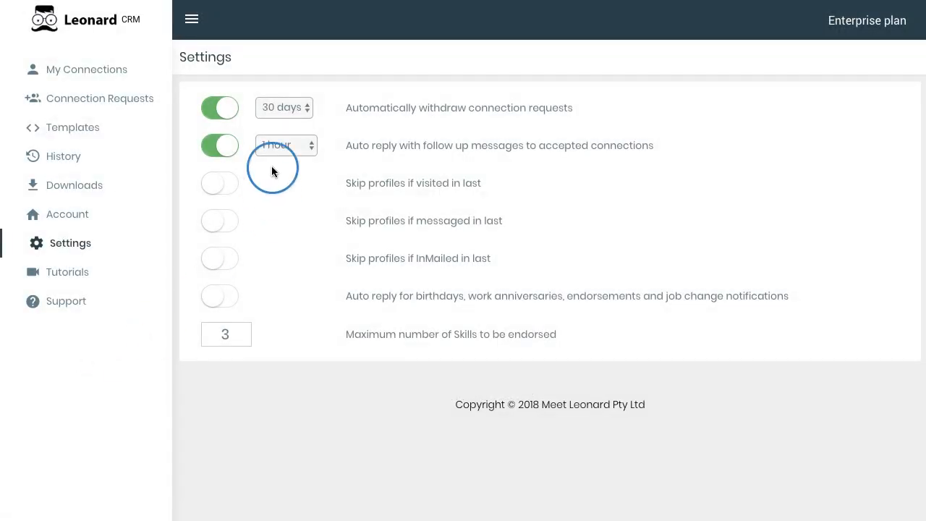
click(289, 113)
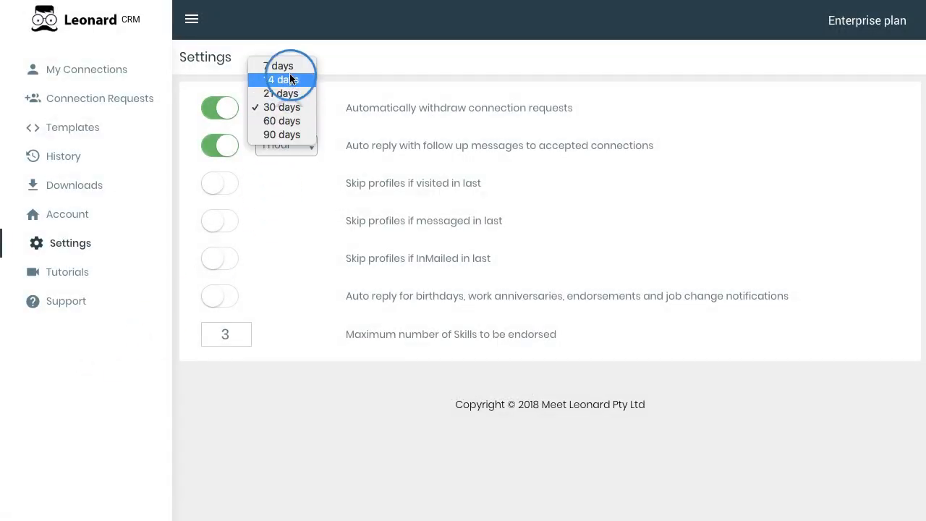
click(341, 107)
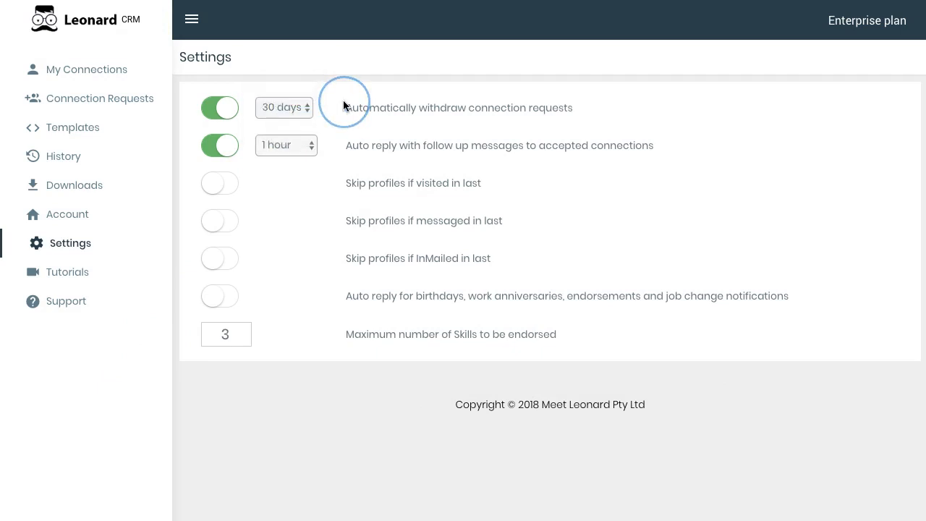